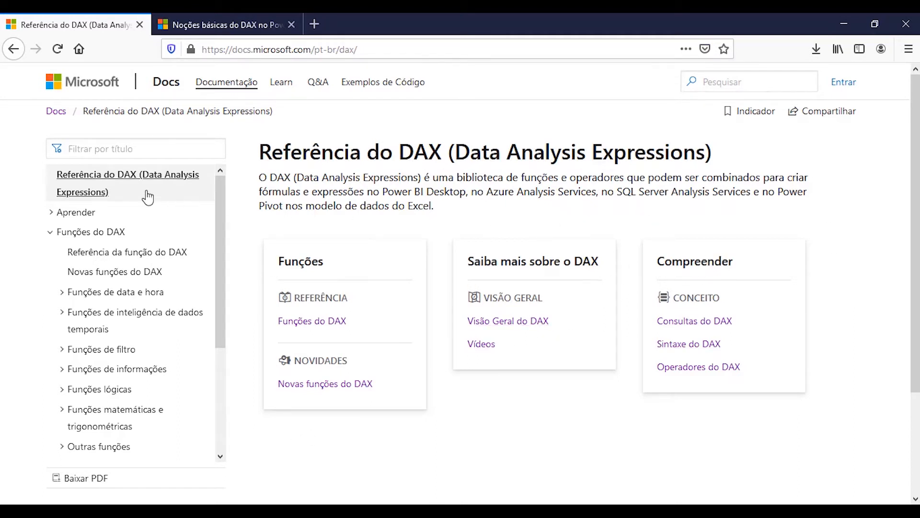
Examine the DAX function categories and other topics in the DAX reference's table of contents
left_click(132, 149)
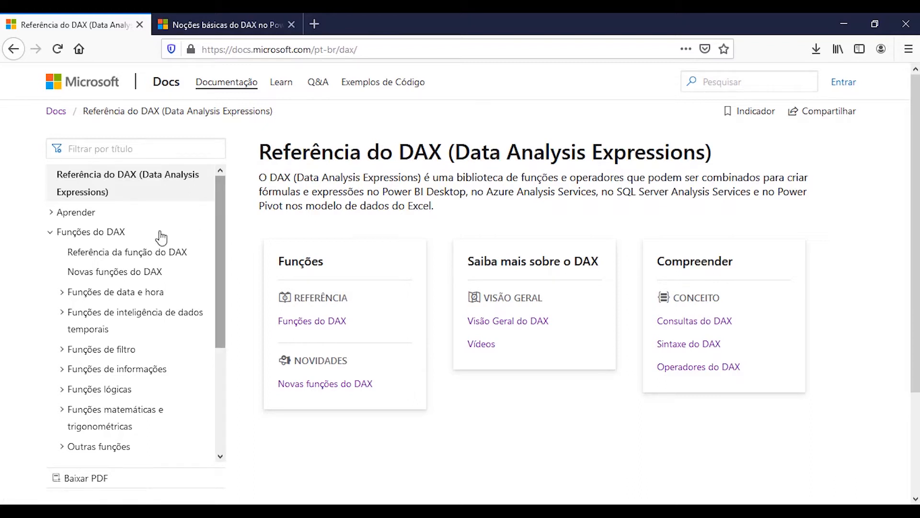
scroll(219, 238, "down", 1)
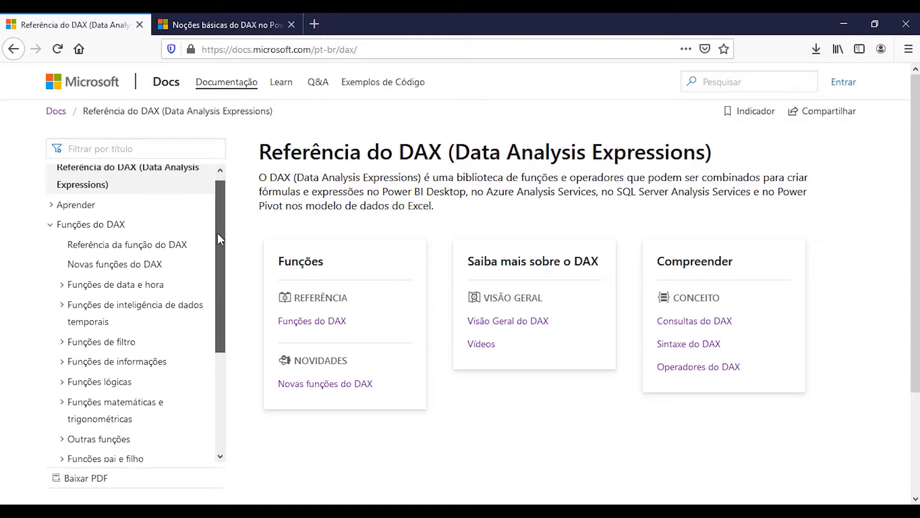
left_click_drag(217, 234, 216, 362)
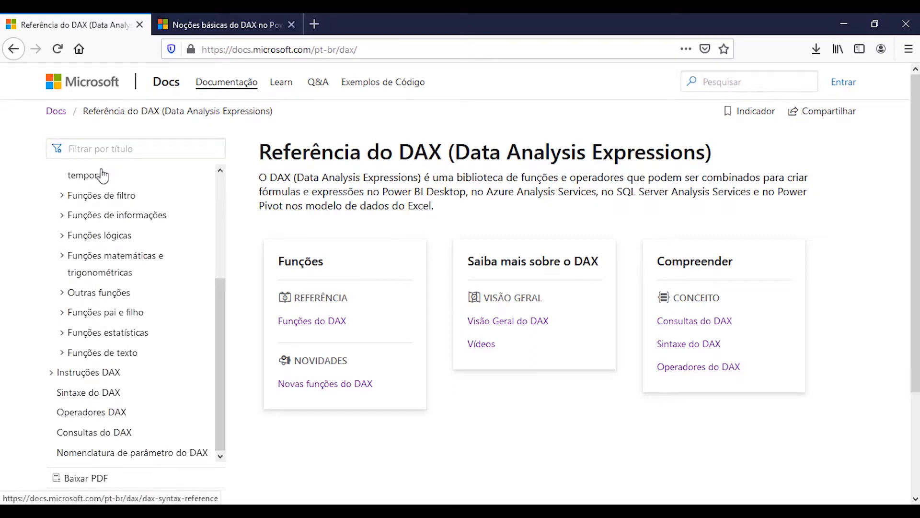
scroll(103, 255, "up", 3)
scroll(103, 255, "down", 3)
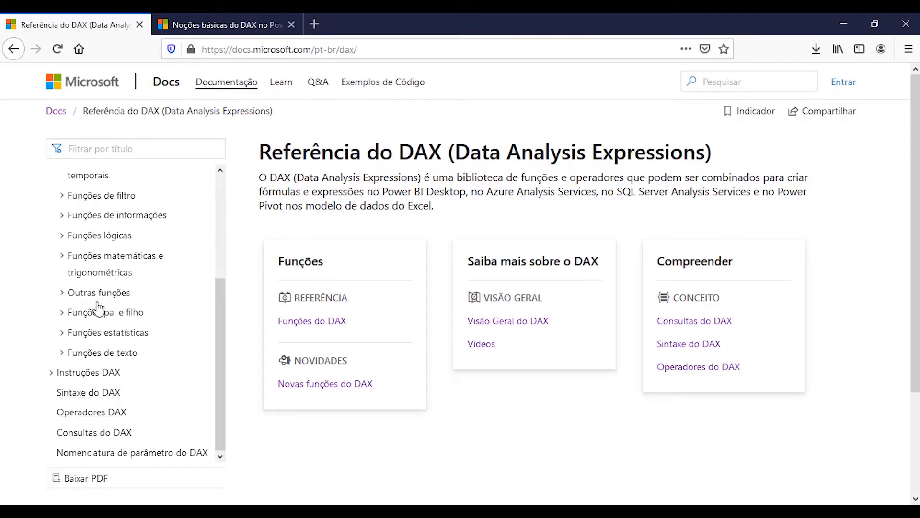
Read the definition under "O que é DAX?" in the article on DAX basics in Power BI Desktop
left_click(225, 22)
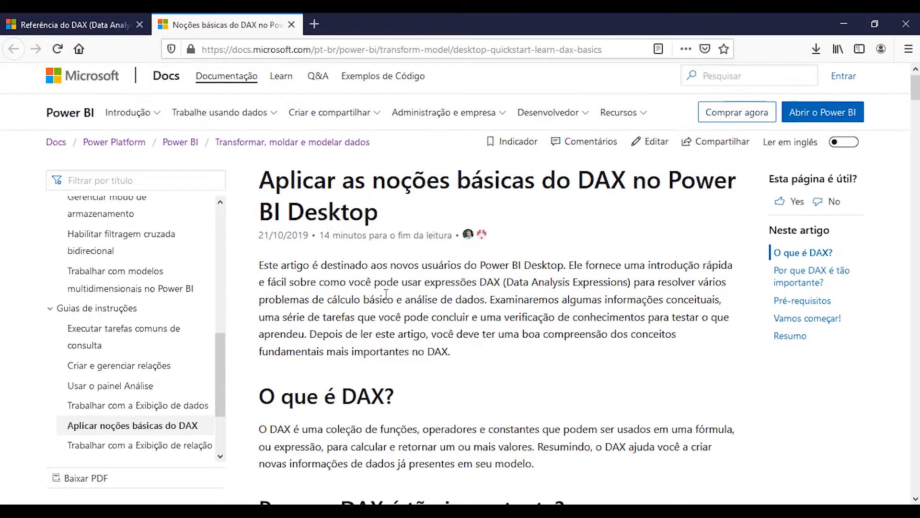
scroll(387, 294, "down", 3)
scroll(386, 295, "down", 2)
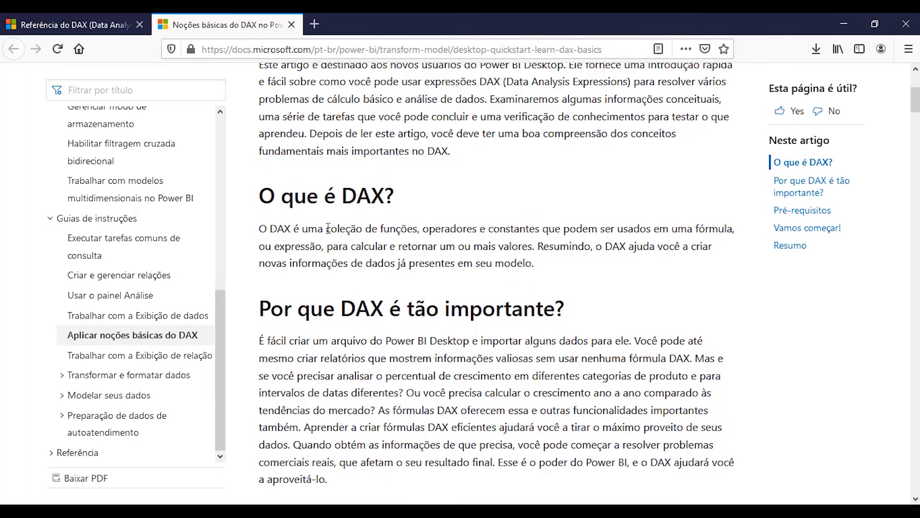
left_click_drag(326, 229, 457, 225)
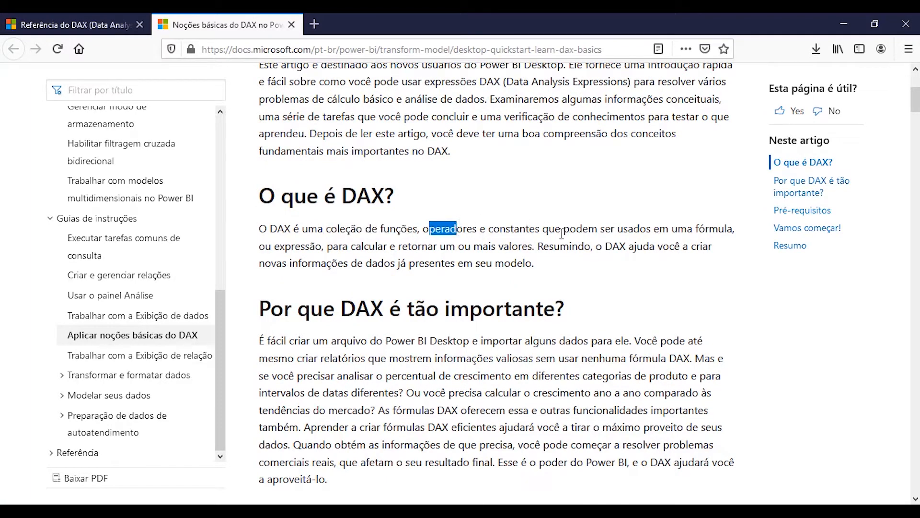
left_click_drag(563, 229, 706, 224)
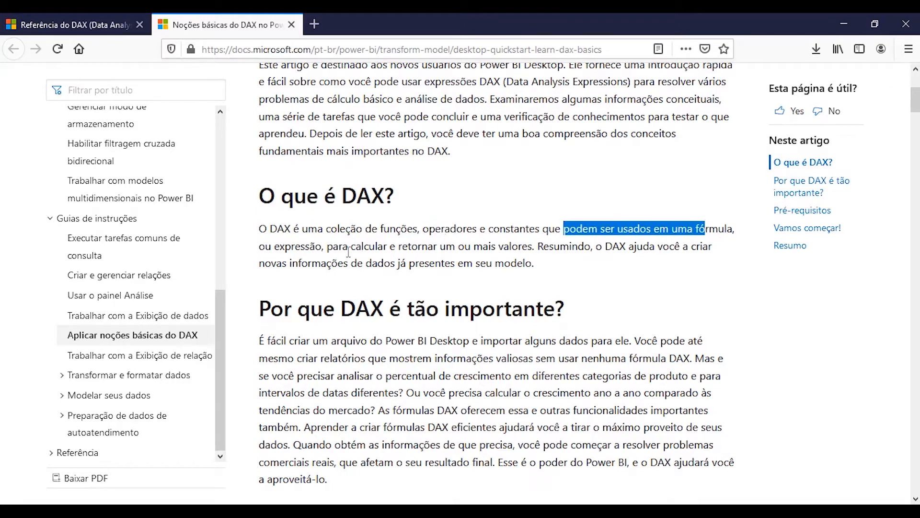
left_click_drag(333, 246, 529, 246)
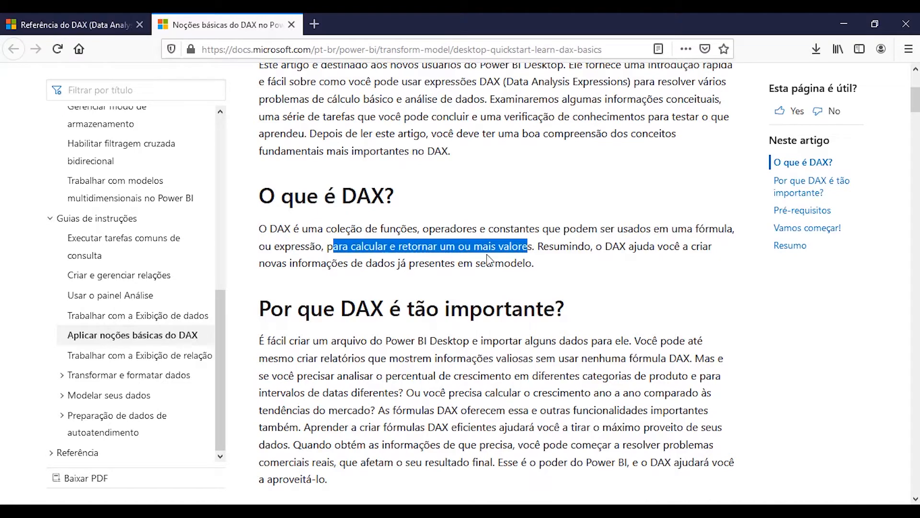
left_click_drag(543, 246, 571, 246)
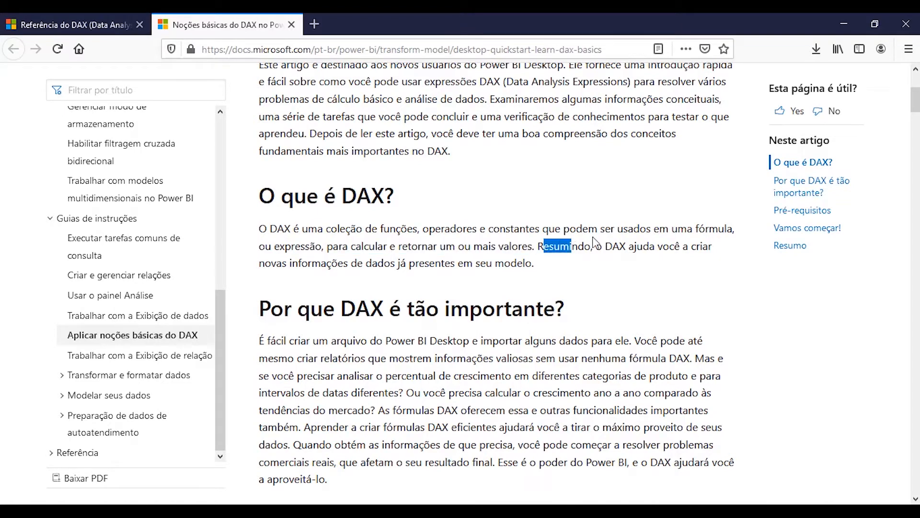
left_click(600, 211)
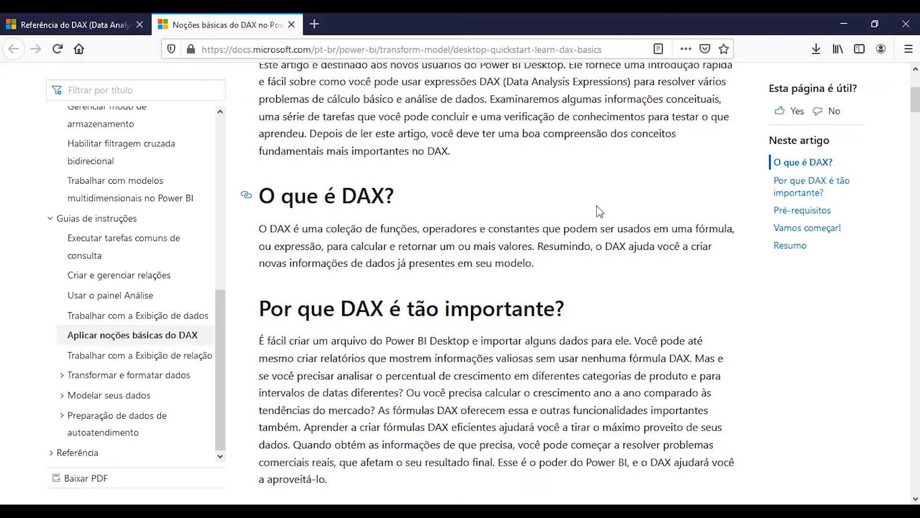
Read the section "Por que DAX é tão importante?" in the DAX basics article
scroll(443, 281, "down", 4)
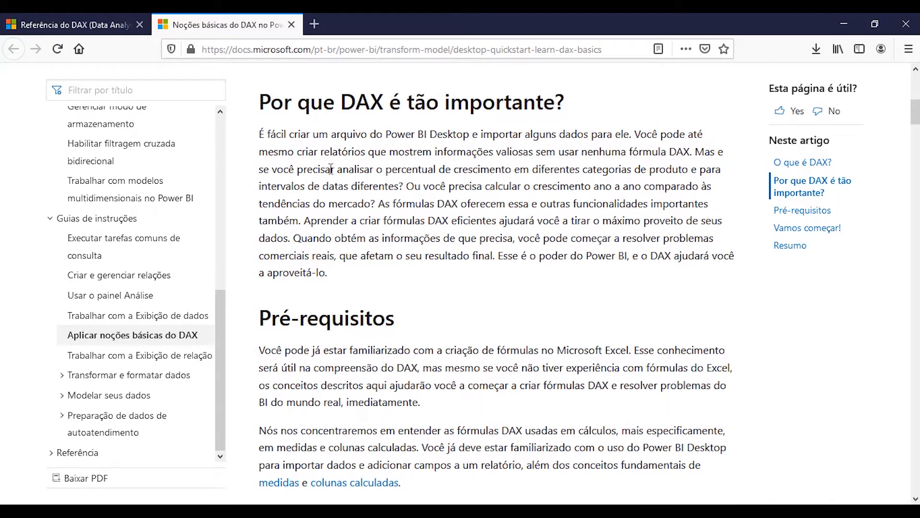
left_click_drag(264, 134, 469, 134)
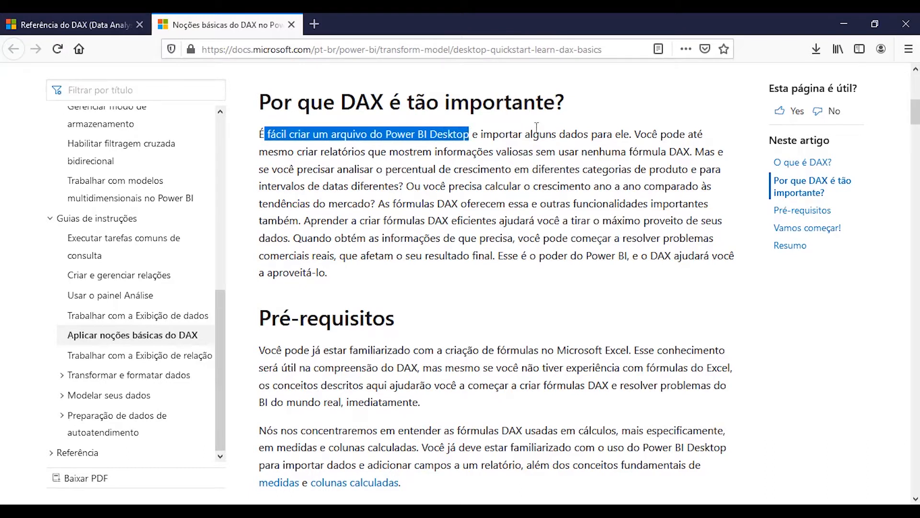
left_click_drag(539, 134, 630, 138)
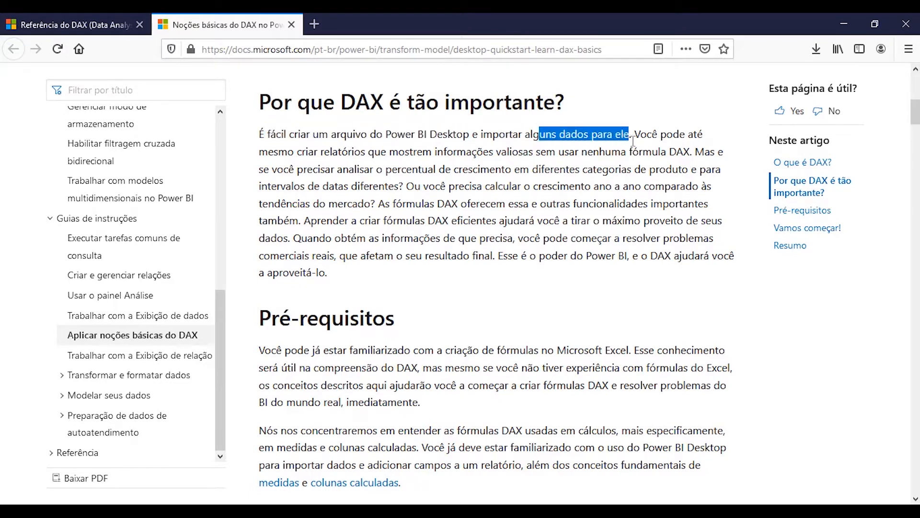
left_click(554, 254)
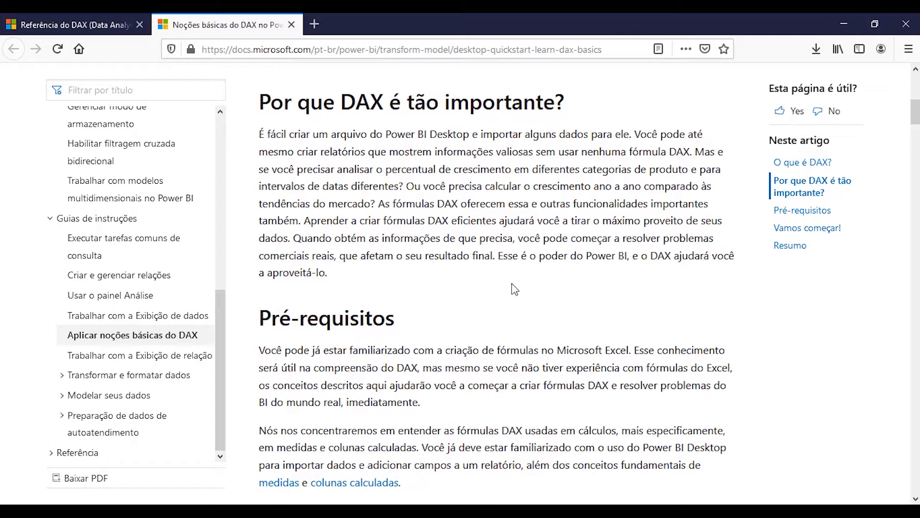
Review the article from "Pré-requisitos" to "Sintaxe" and examine the elements of the Total Sales example formula
scroll(440, 249, "down", 3)
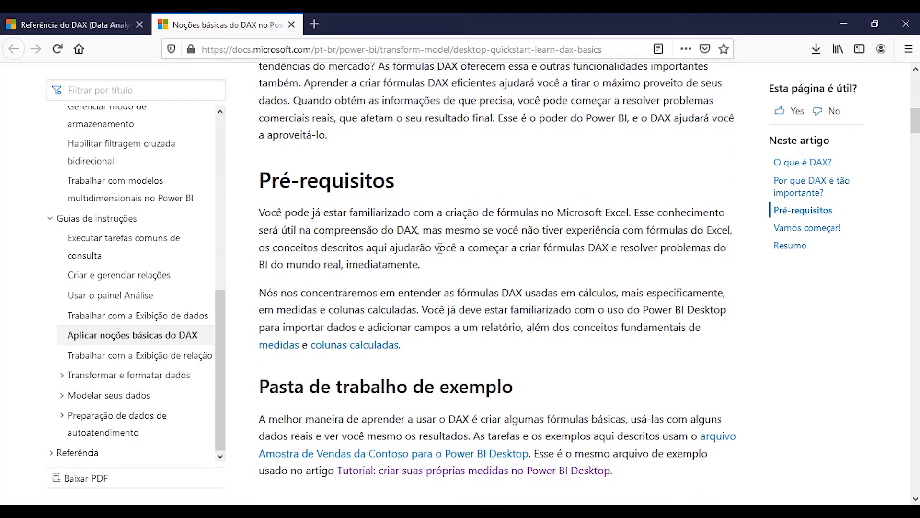
scroll(440, 248, "down", 3)
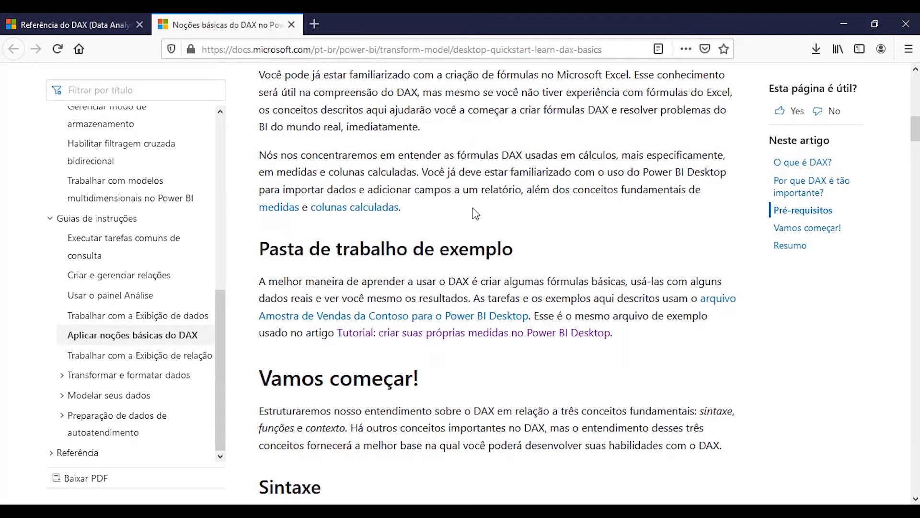
scroll(475, 214, "down", 4)
scroll(623, 203, "down", 2)
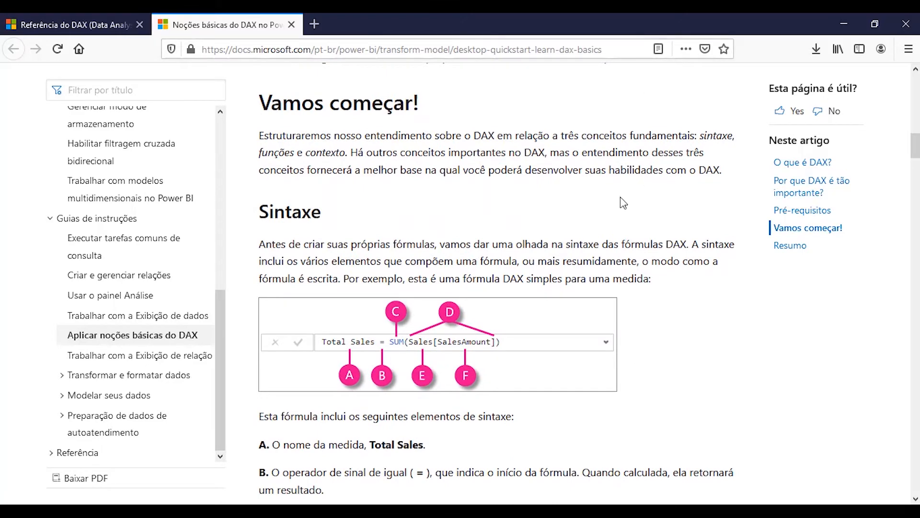
scroll(623, 202, "down", 5)
scroll(666, 192, "up", 3)
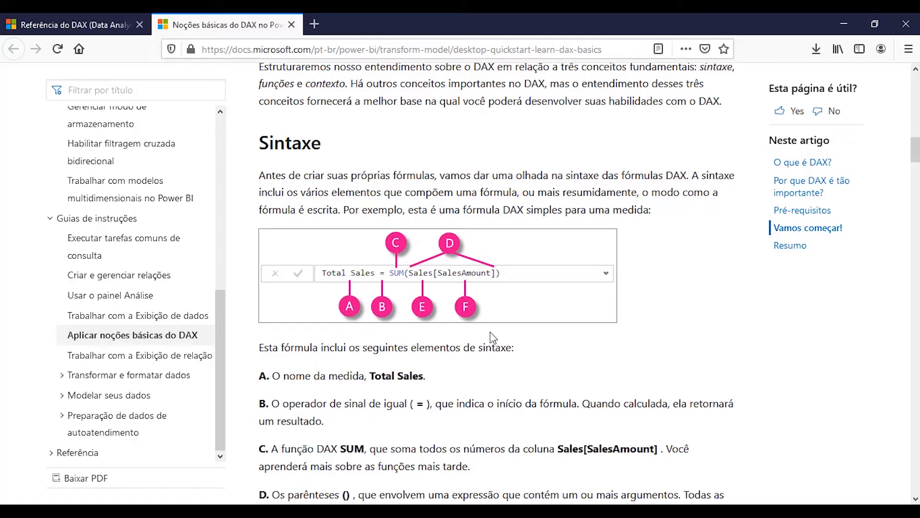
Skim the remaining syntax notes and the Previous Quarter Sales exercise, and return to the article's beginning
scroll(494, 334, "down", 6)
scroll(495, 332, "down", 20)
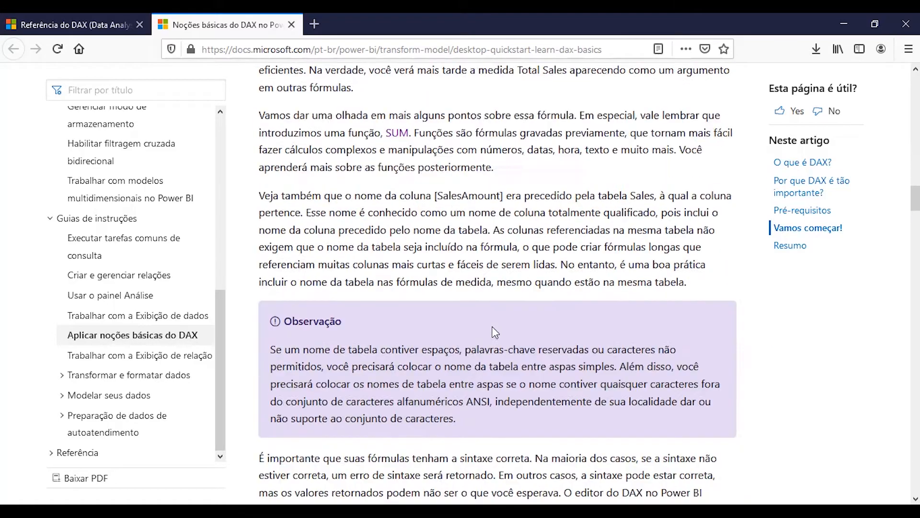
scroll(442, 244, "down", 5)
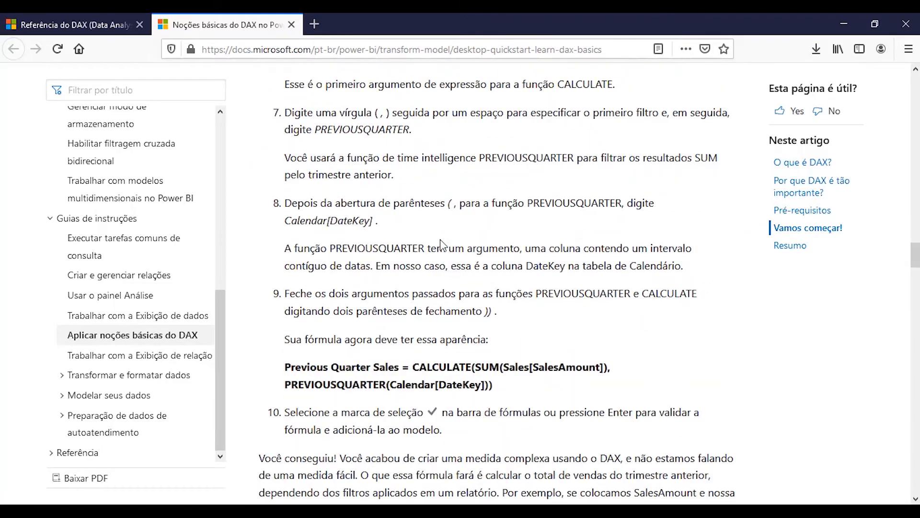
scroll(441, 239, "up", 20)
scroll(438, 237, "up", 10)
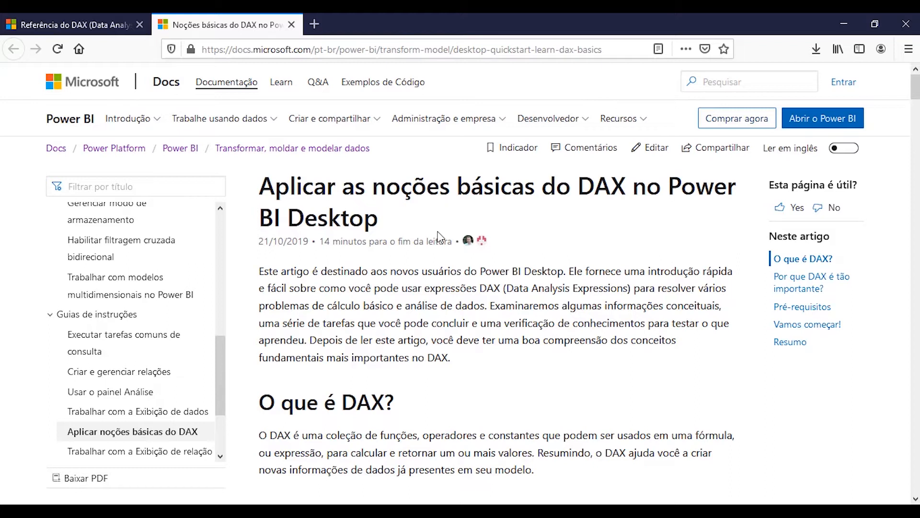
Switch to Power BI Desktop and display the data of the Conf Obt Fx Etária table with its Confirmados column selected
key("alt+Tab")
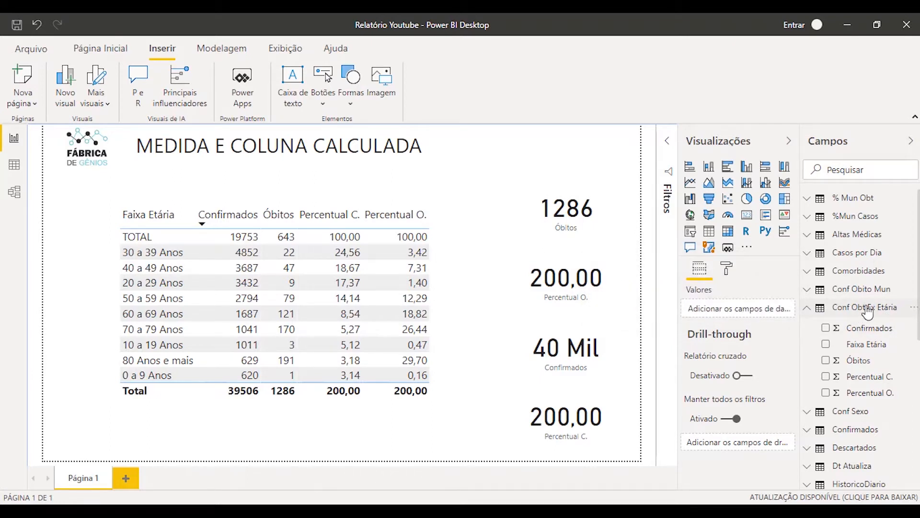
left_click(15, 165)
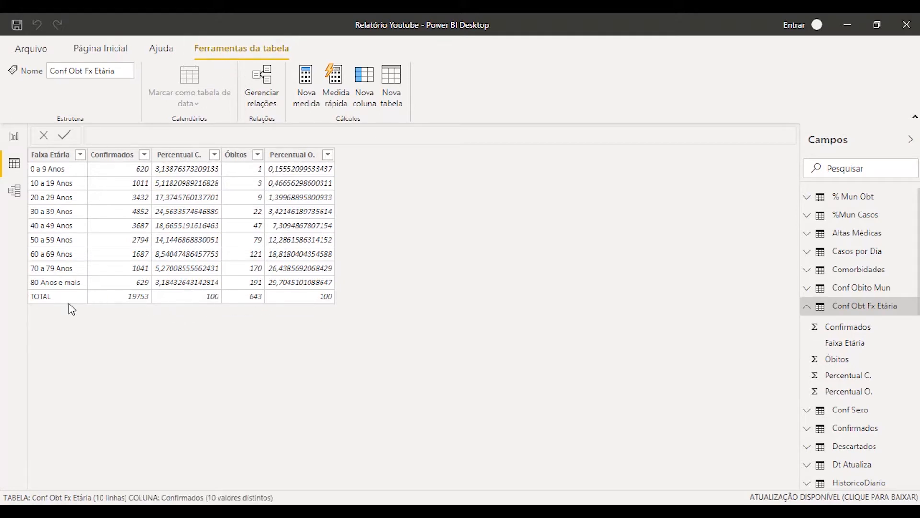
left_click(120, 298)
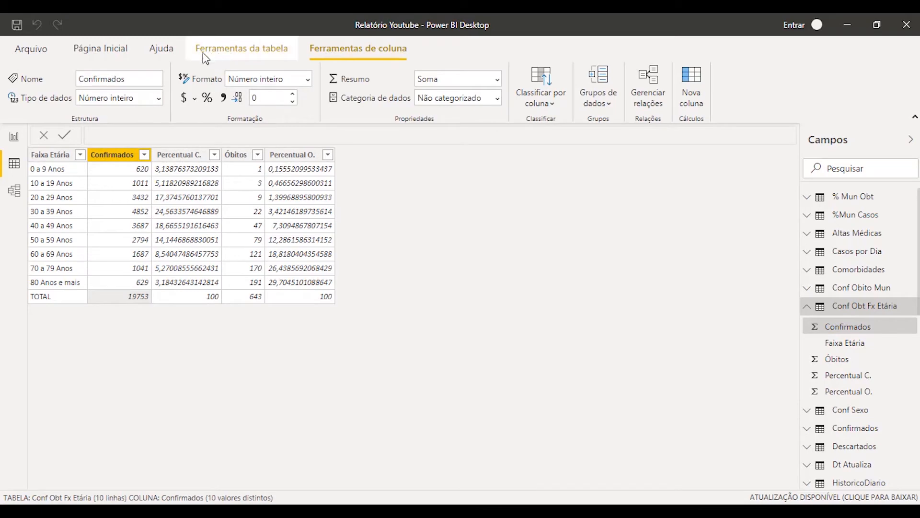
In Power Query Editor, filter the TOTAL row out of Faixa Etária in the Conf Obt Fx Etária query and apply the changes
left_click(107, 46)
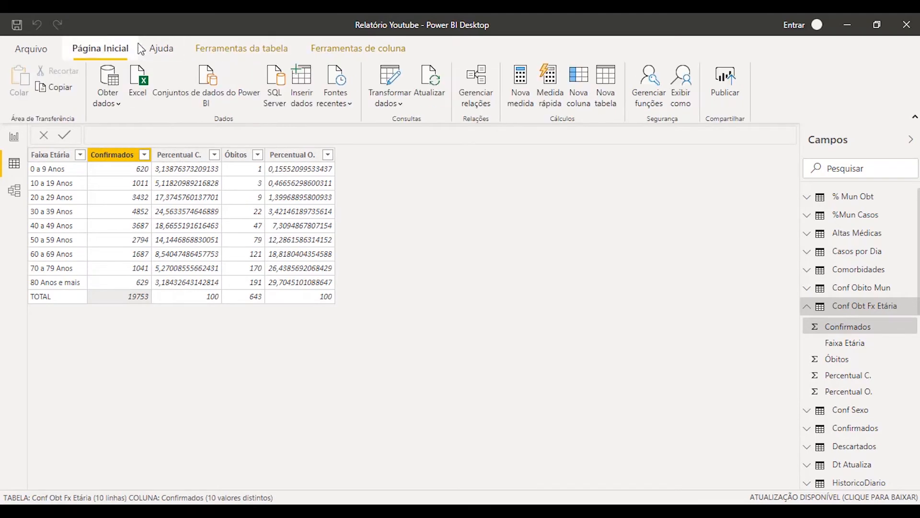
left_click(396, 74)
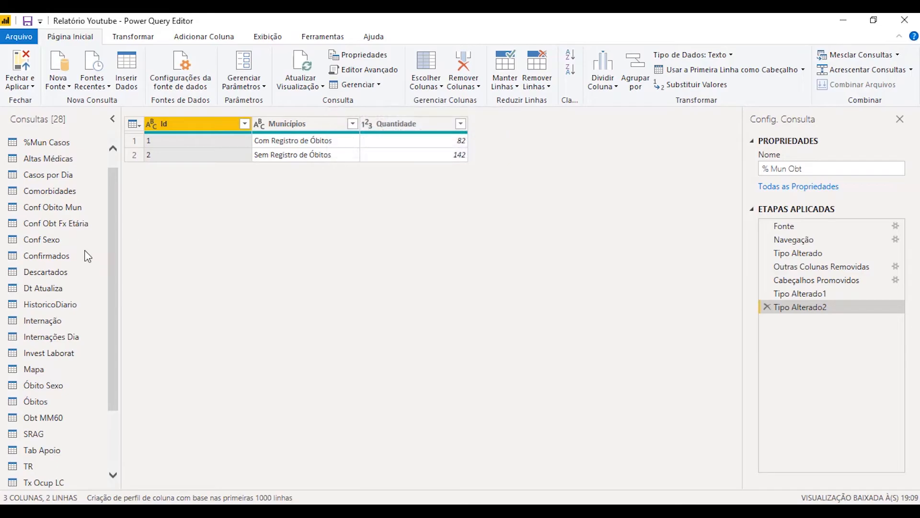
left_click(43, 225)
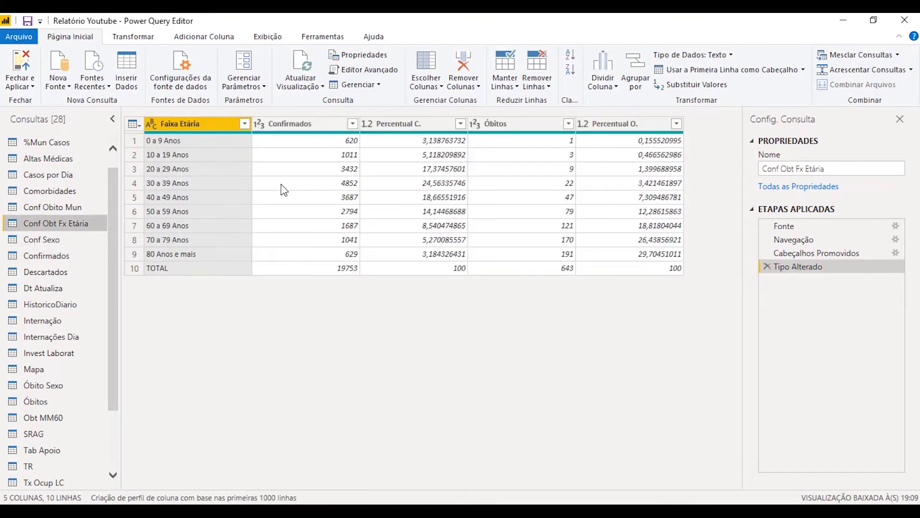
left_click(245, 124)
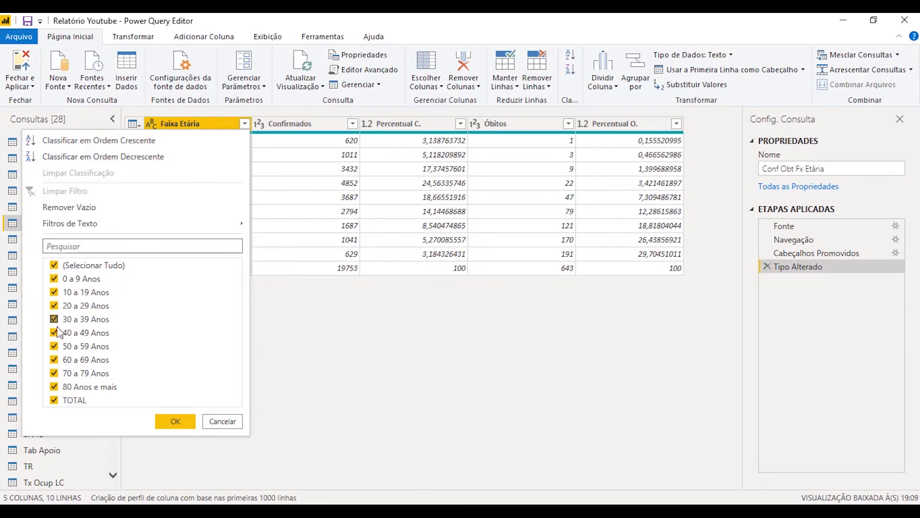
left_click(55, 401)
left_click(173, 422)
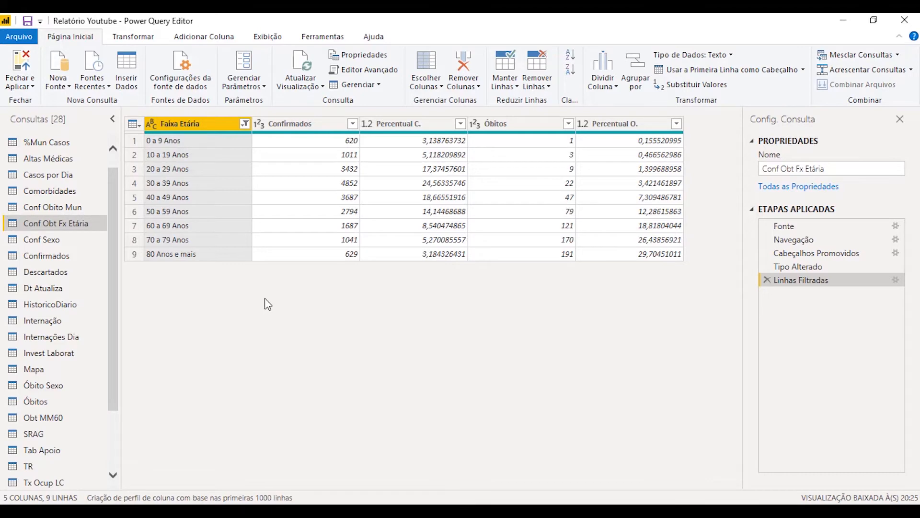
left_click(20, 63)
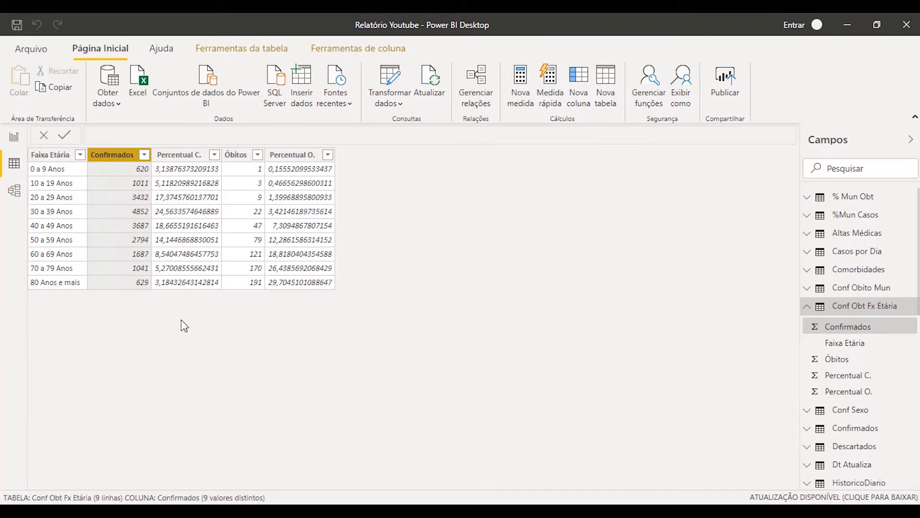
Add a calculated column to the Conf Obt Fx Etária table and name it "Perc Confirmados" in its formula
left_click(187, 154)
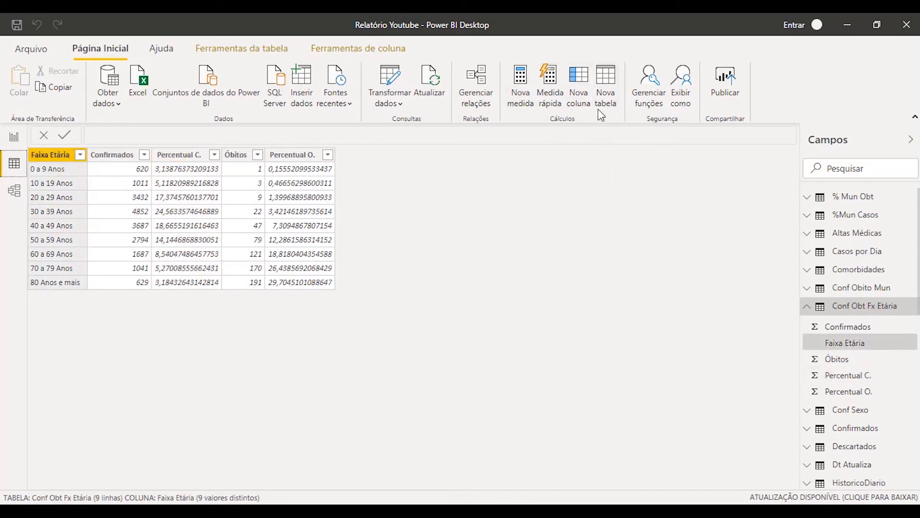
left_click(579, 89)
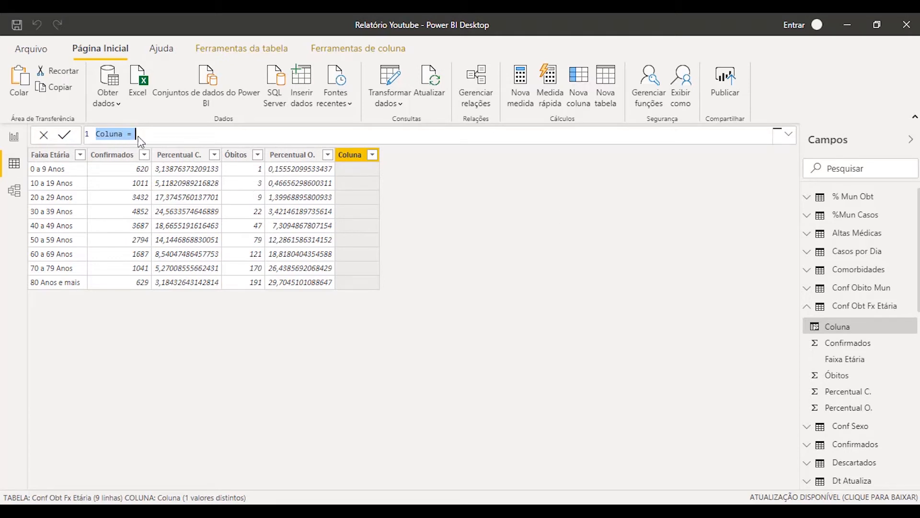
left_click(213, 132)
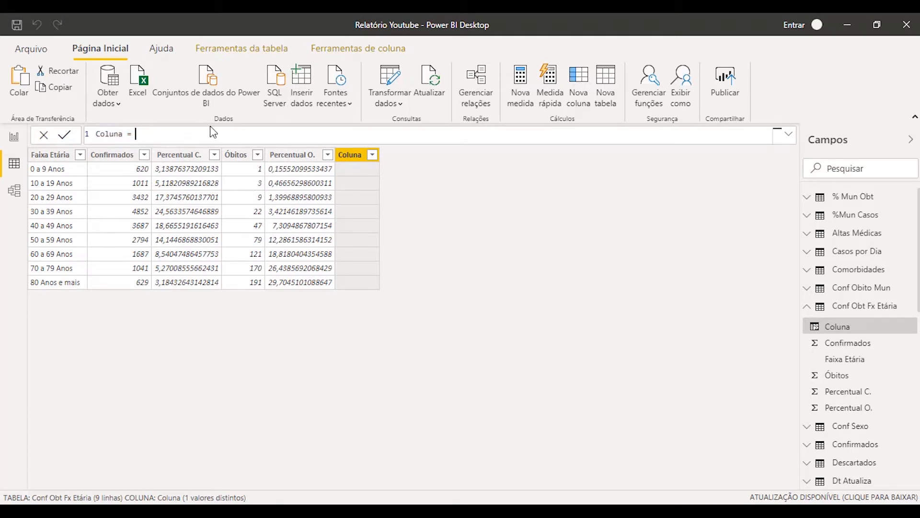
double_click(108, 133)
type("Perc C")
type("onfi")
type("rmados")
Replace "Perc" with "Total" in the new column's name so the formula defines "Total Confirmados"
key("End")
key("Left")
key("Left")
key("Left")
key("Left")
key("Left")
key("Left")
key("Left")
key("Left")
key("Left")
key("Left")
key("Left")
key("Left")
key("Left")
key("Left")
key("Left")
key("BackSpace")
key("BackSpace")
key("BackSpace")
key("BackSpace")
type("Total")
Enter SUM as the function after the equals sign in the Total Confirmados formula
key("End")
type("SUM")
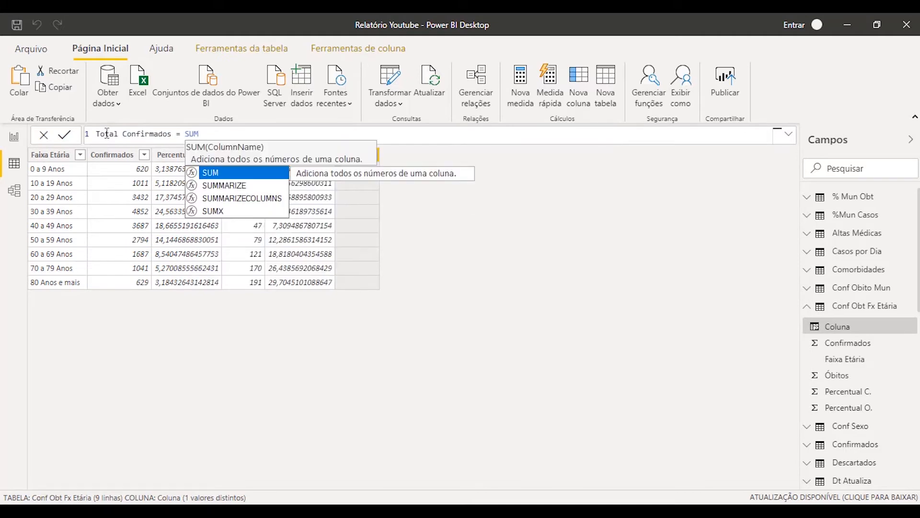
key("BackSpace")
key("BackSpace")
type("U")
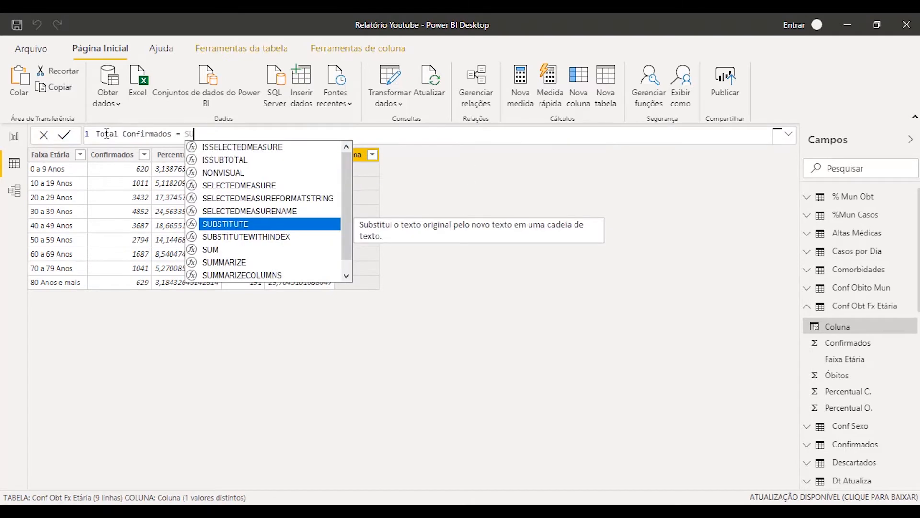
type("M")
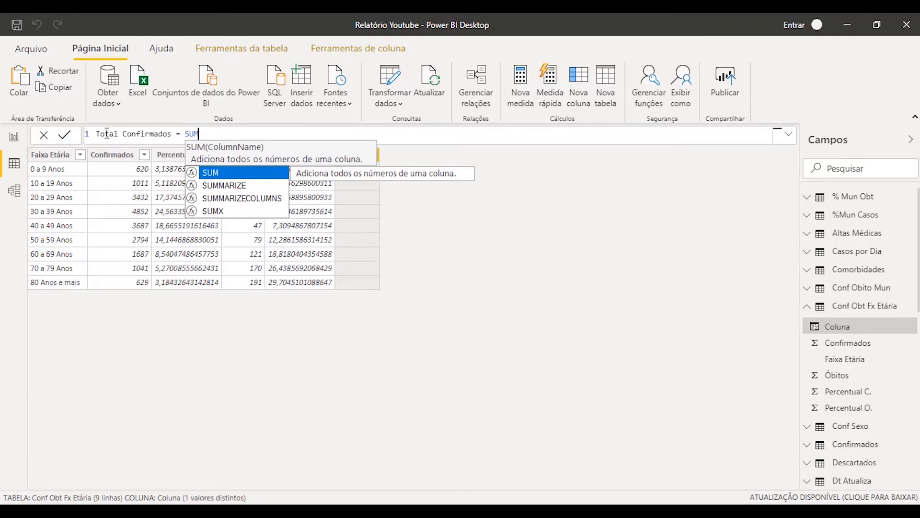
Compare the descriptions of the suggested functions SUM, SUMMARIZE, SUMMARIZECOLUMNS and SUMX
key("Down")
key("Down")
key("Down")
key("Up")
key("Up")
key("Up")
key("Down")
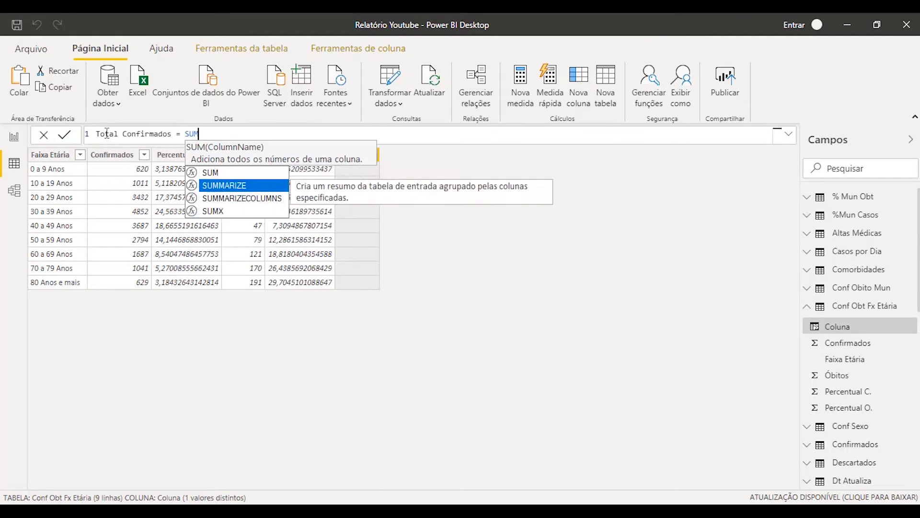
key("Down")
key("Down")
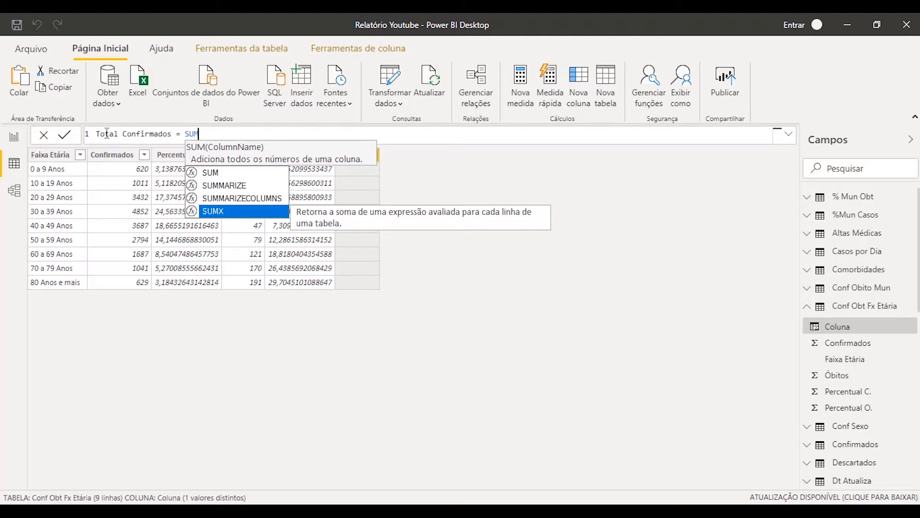
key("Up")
key("Up")
key("Up")
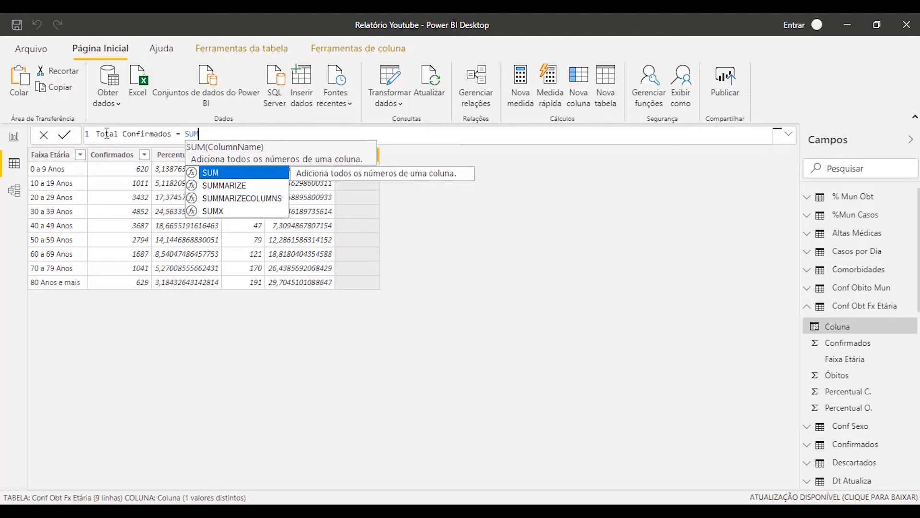
Complete the Total Confirmados formula as SUM('Conf Obt Fx Etária'[Confirmados]) and commit it
key("Tab")
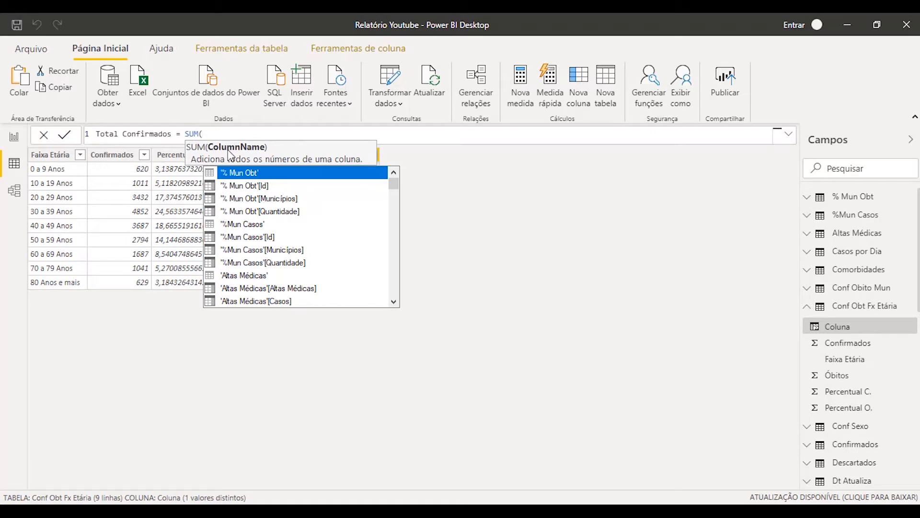
type("conf ")
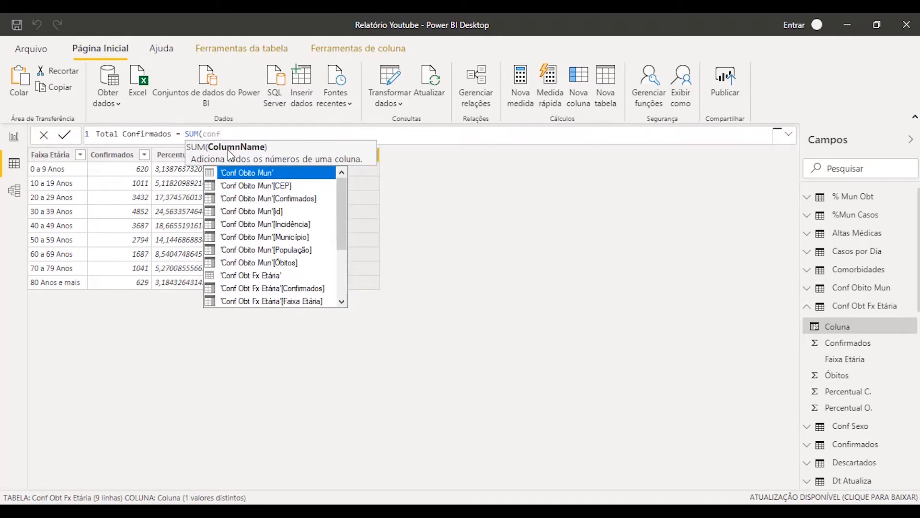
type("obt")
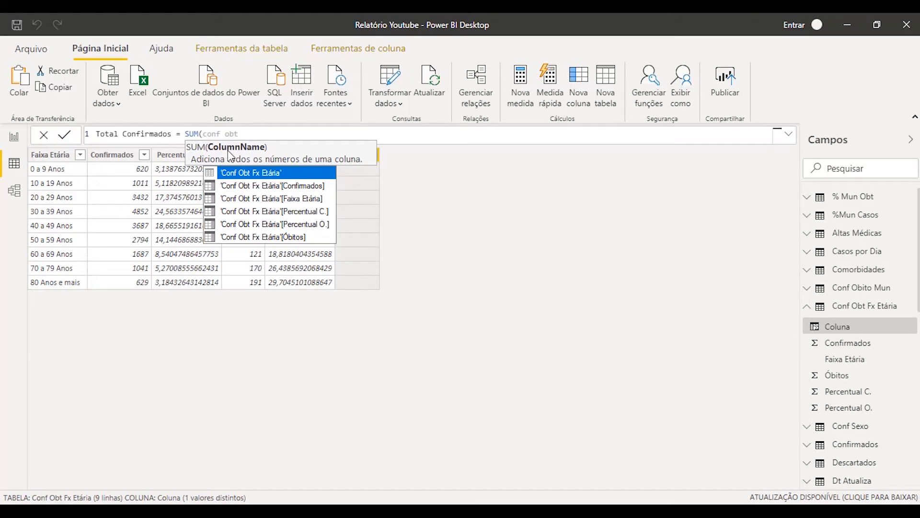
key("Down")
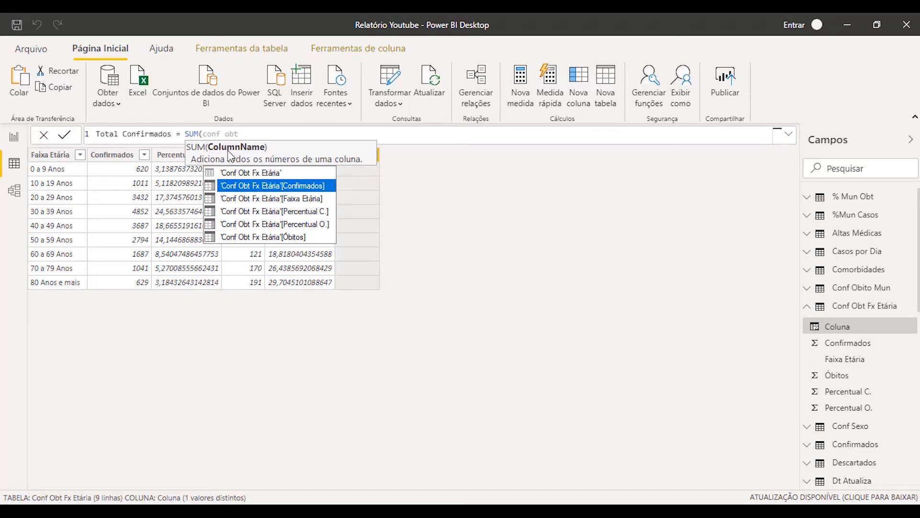
key("Down")
key("Down")
key("Up")
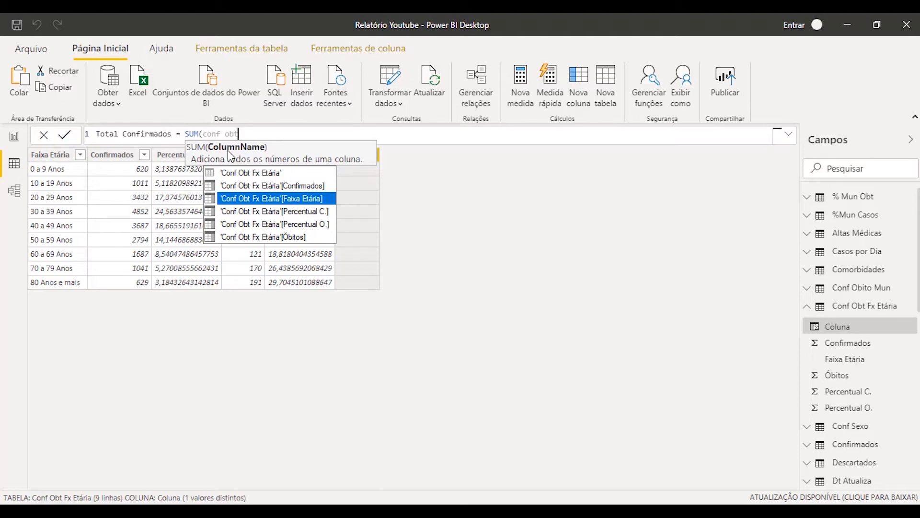
key("Up")
key("Tab")
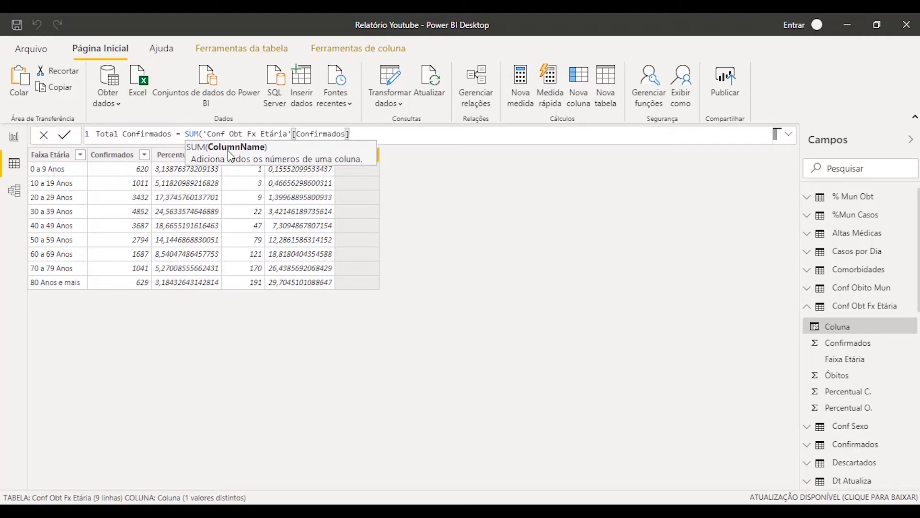
type(")")
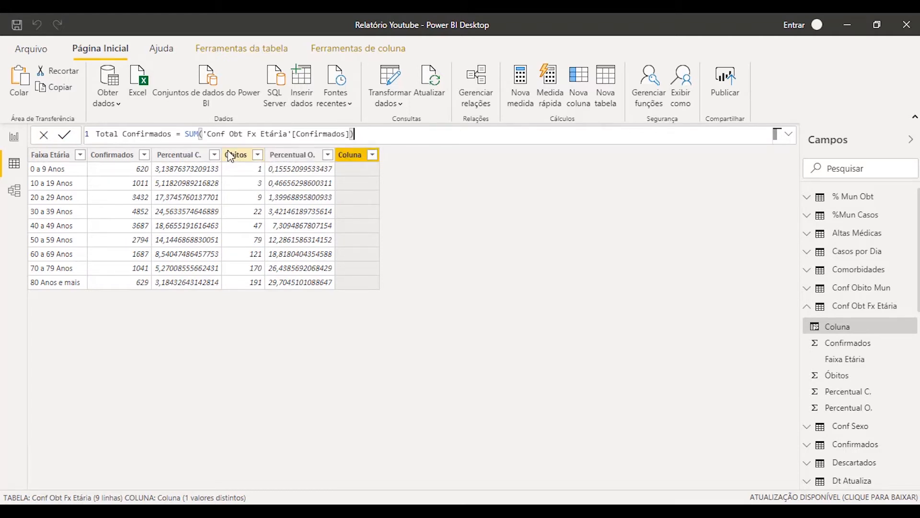
key("Return")
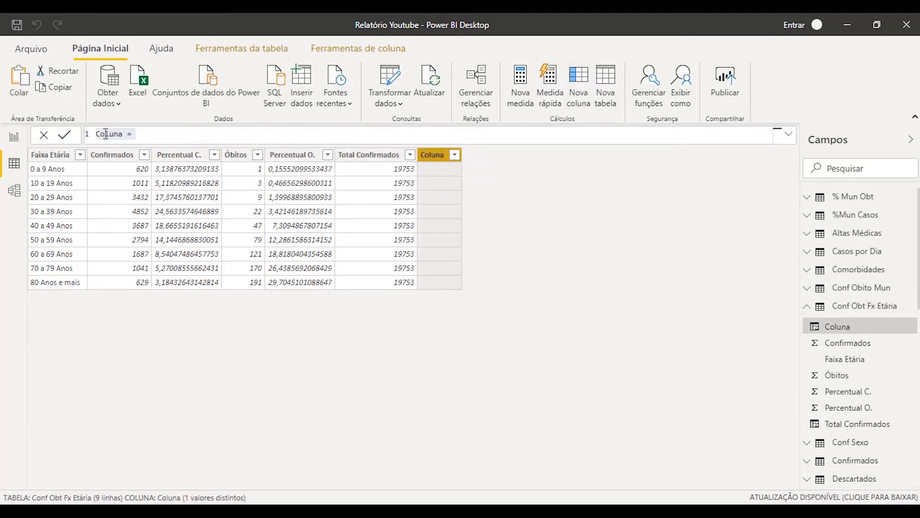
Name the second new calculated column "Perc Confirmados" in its formula
double_click(106, 134)
type("Perc")
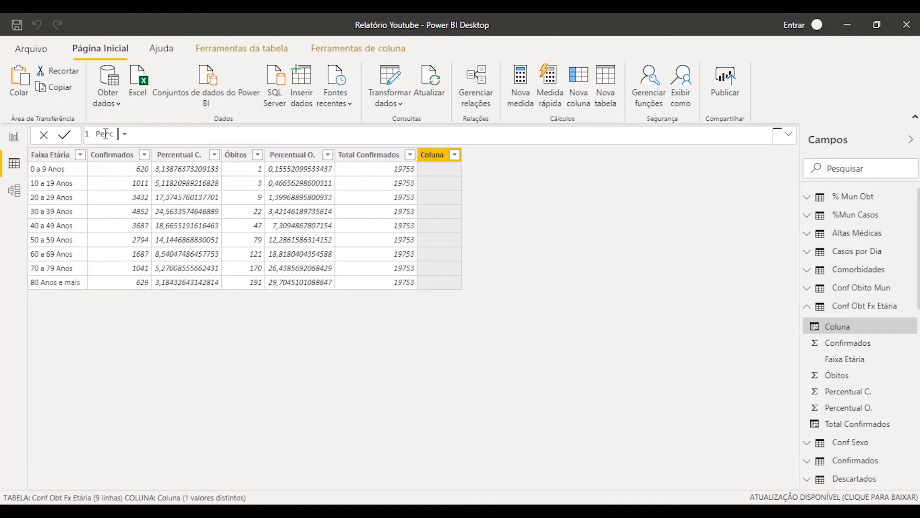
type(" Confirmados")
Reference 'Conf Obt Fx Etária'[Confirmados] after the equals sign in the Perc Confirmados formula
key("Right")
type("confi")
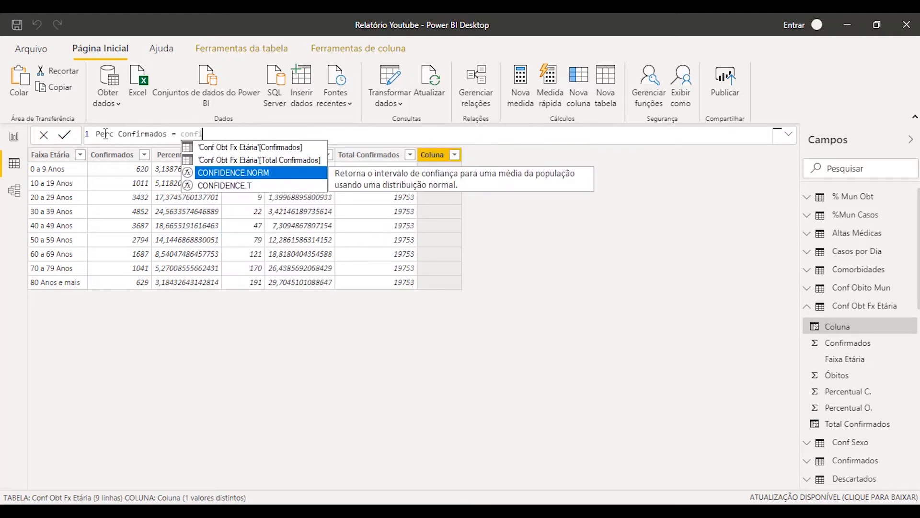
key("BackSpace")
key("BackSpace")
key("BackSpace")
key("BackSpace")
key("BackSpace")
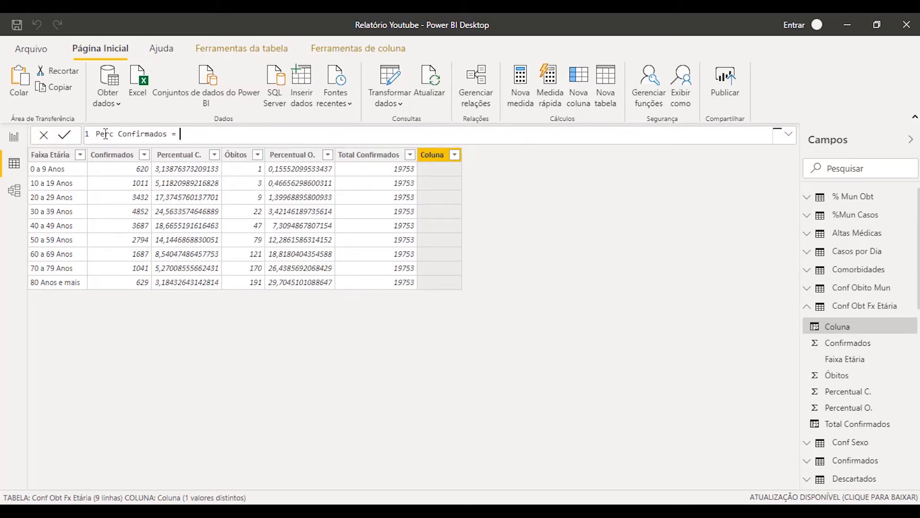
type("conf obt")
key("Down")
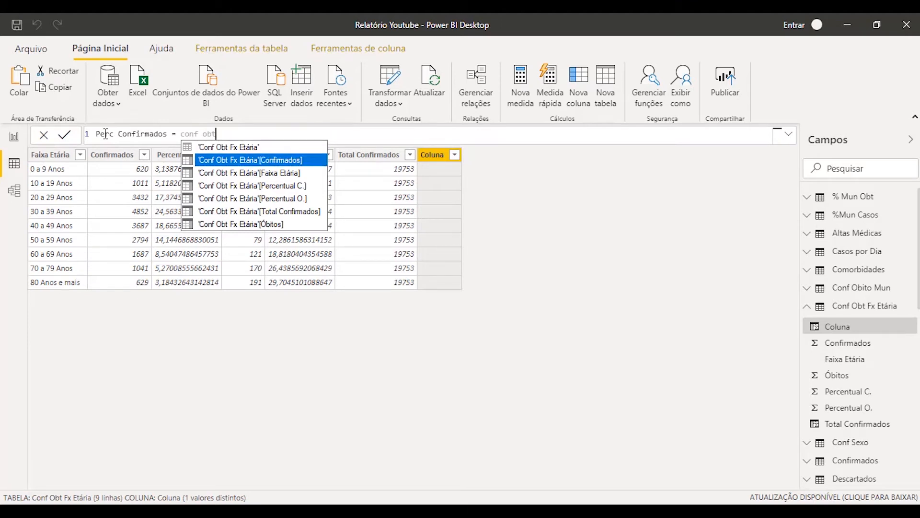
key("Tab")
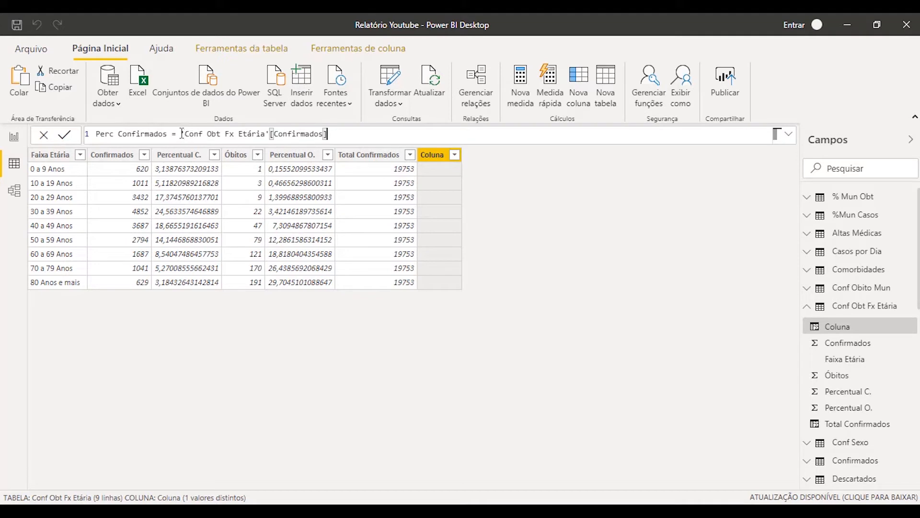
left_click_drag(182, 133, 342, 135)
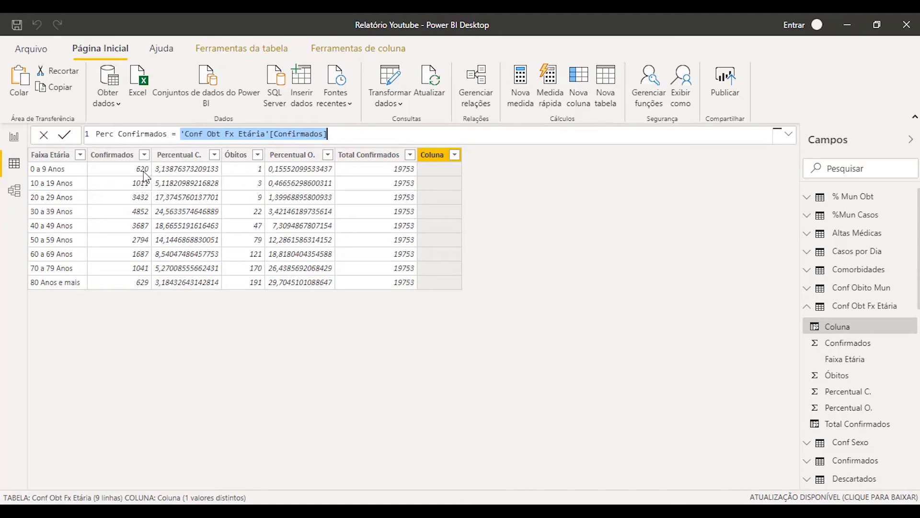
left_click(380, 134)
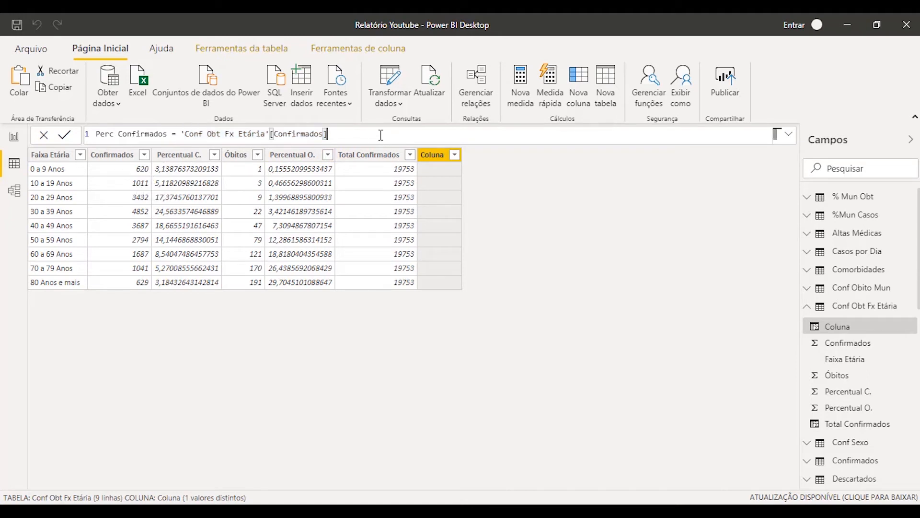
Divide the Perc Confirmados expression by 'Conf Obt Fx Etária'[Total Confirmados] and commit the formula
type("/")
type("conf obt")
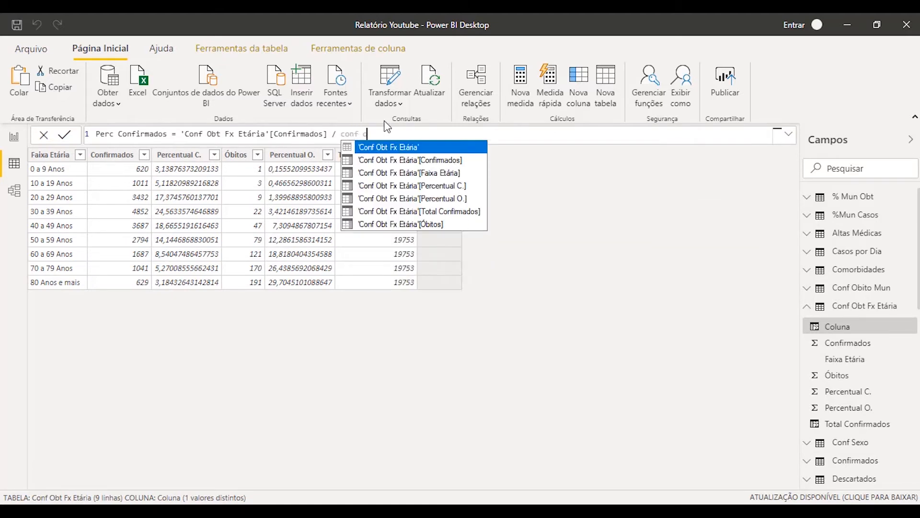
key("Down")
key("Down")
key("Down")
key("Down")
key("Down")
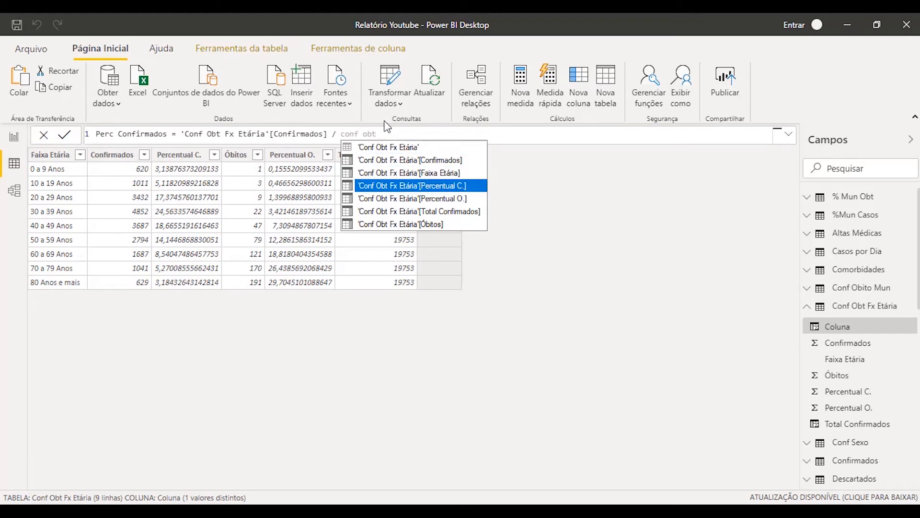
key("Tab")
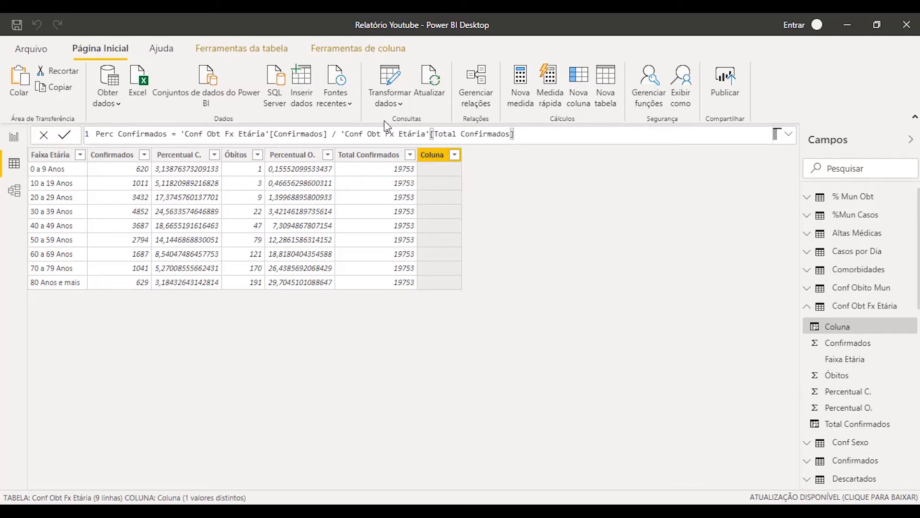
key("Return")
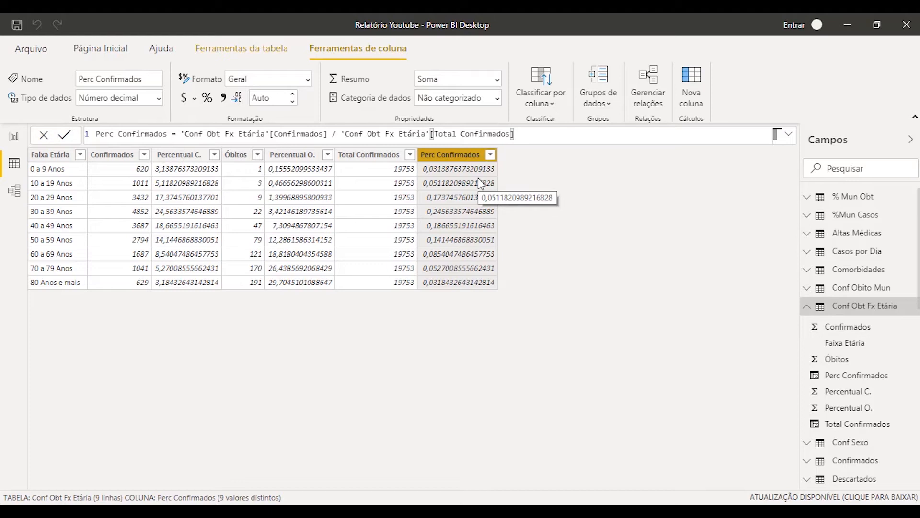
Compare the formulas and values of the Total Confirmados, Confirmados and Perc Confirmados columns, ending on Perc Confirmados
left_click(376, 156)
left_click(376, 158)
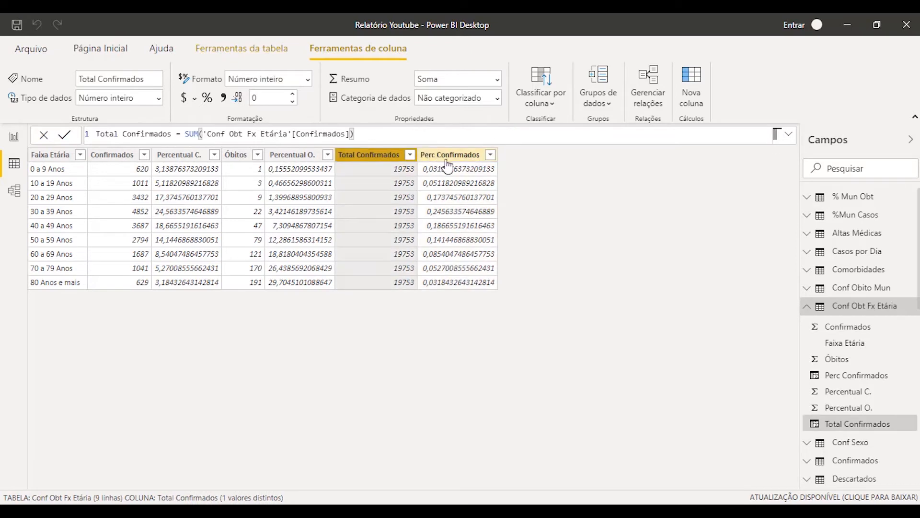
left_click(441, 156)
left_click(378, 155)
left_click(446, 157)
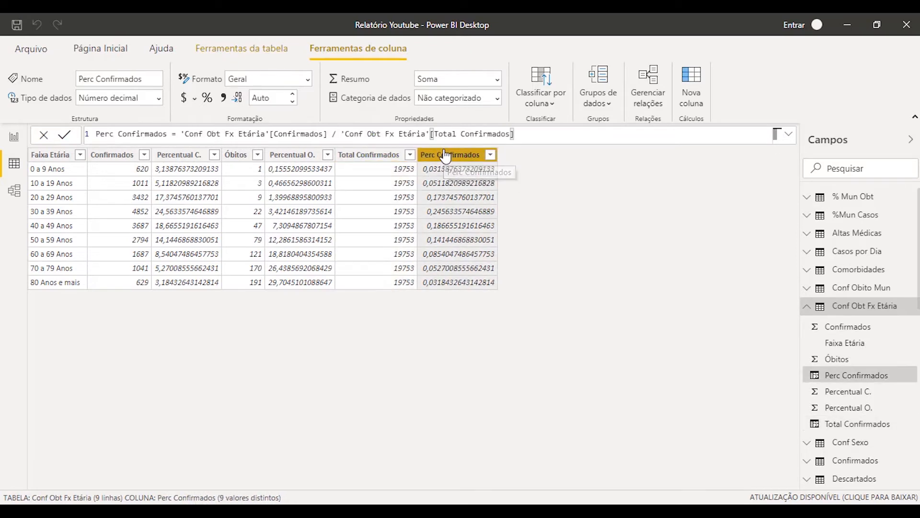
left_click(376, 156)
left_click(463, 157)
left_click(387, 158)
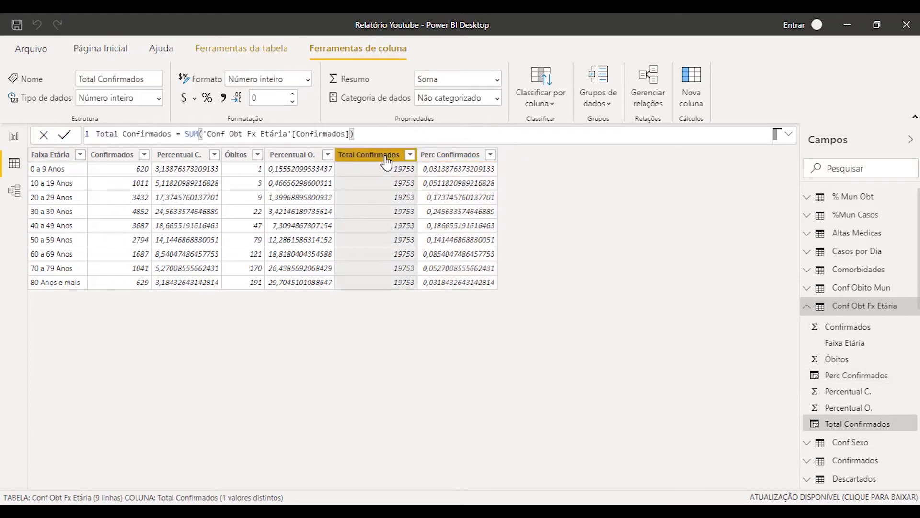
left_click(448, 158)
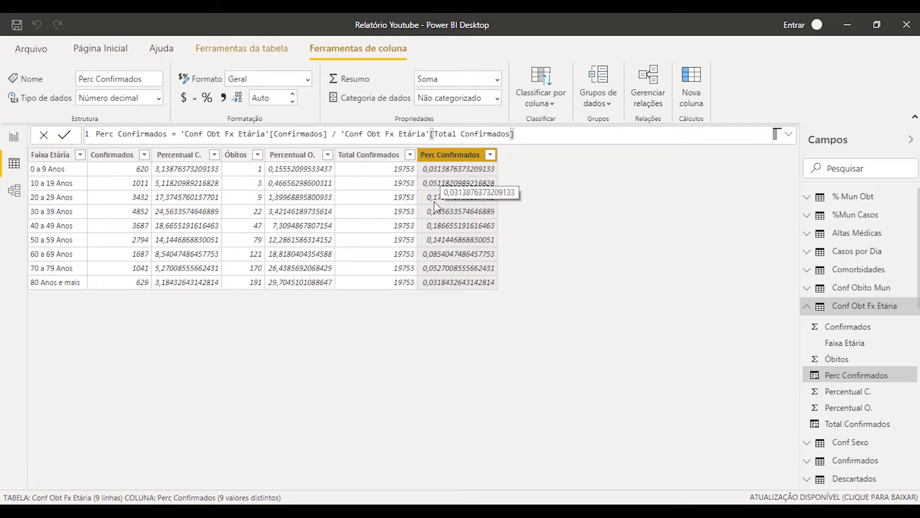
left_click(113, 155)
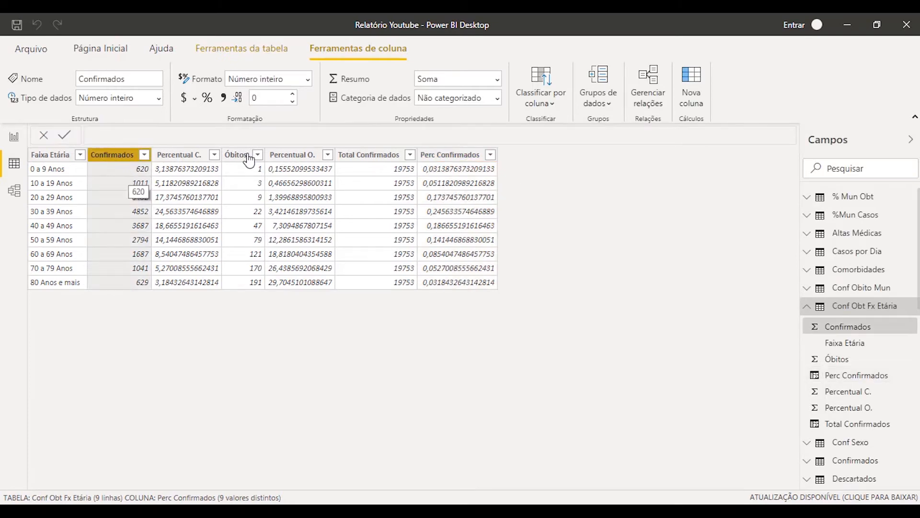
left_click(447, 158)
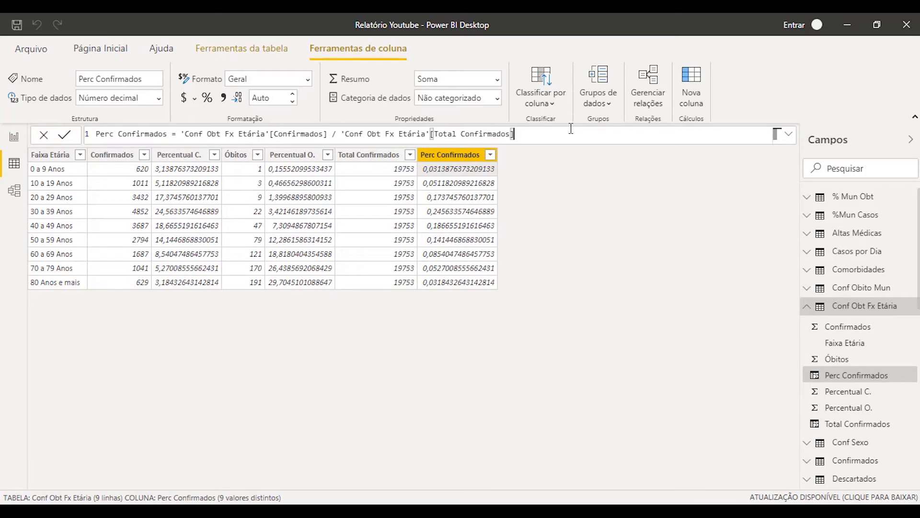
Append "* 100" to the Perc Confirmados formula and commit it
type("* 100")
key("Return")
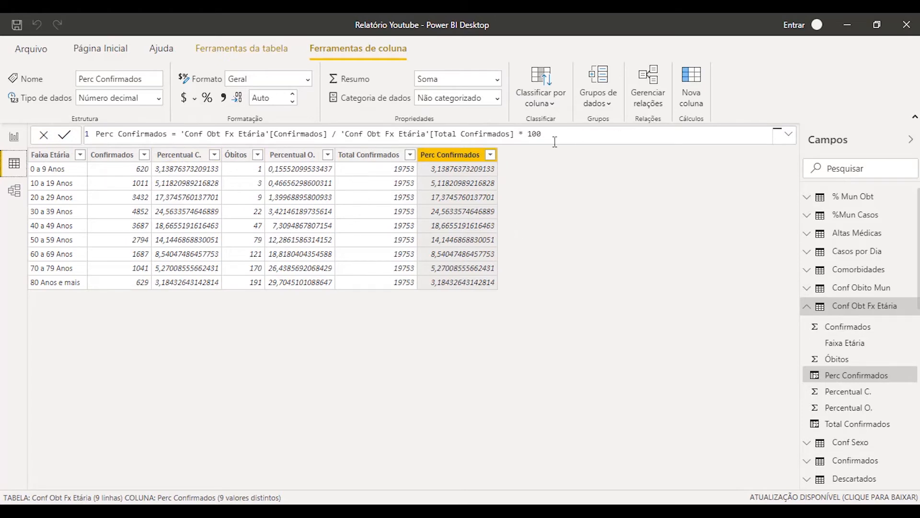
Remove the "* 100" multiplication from the Perc Confirmados formula and commit it
left_click_drag(514, 133, 567, 134)
key("BackSpace")
key("Return")
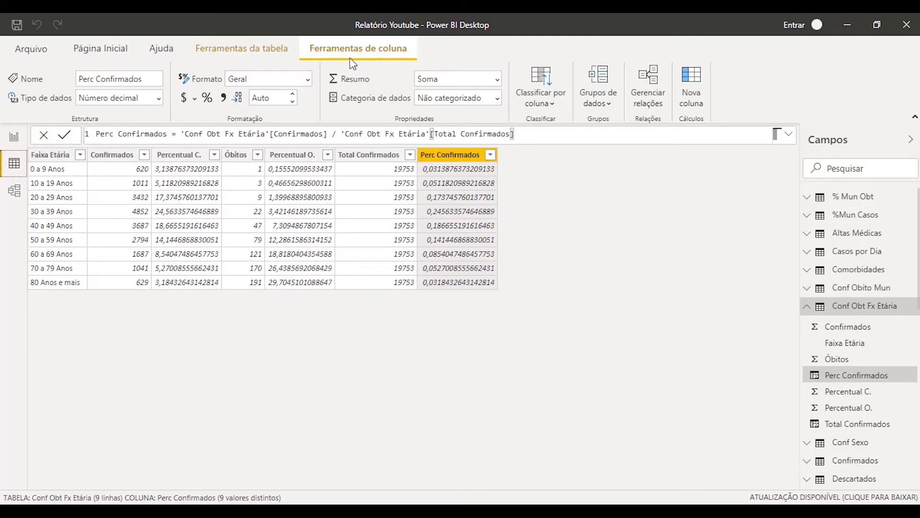
Format the Perc Confirmados column as a percentage, and select the Percentual C. column
left_click(207, 99)
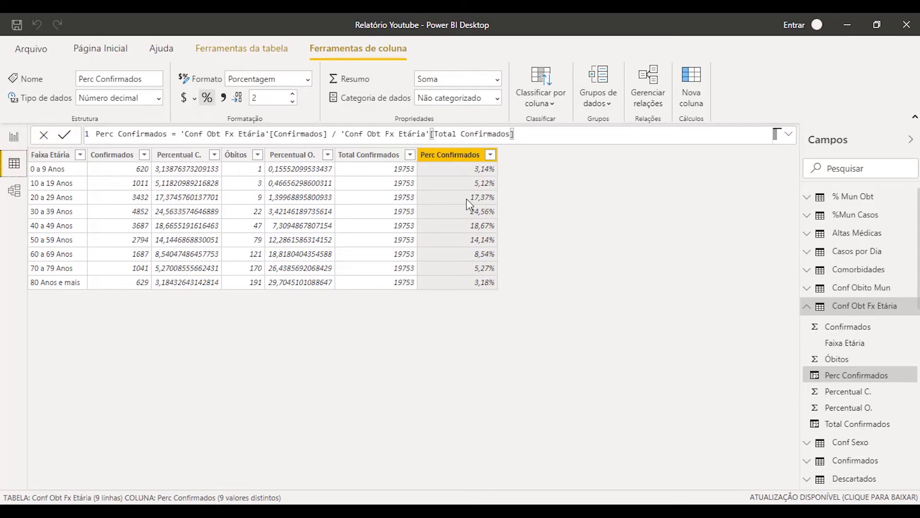
left_click(190, 156)
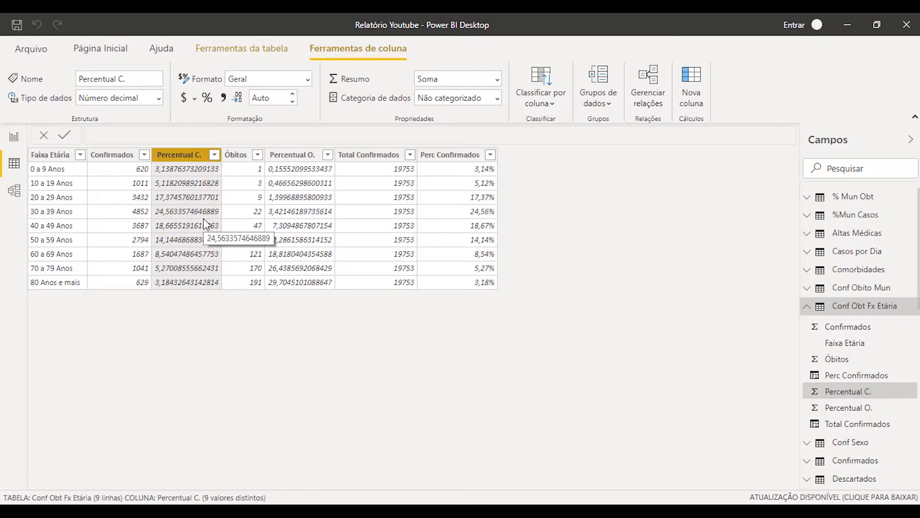
Compare the values and formulas of the Percentual C., Perc Confirmados and Total Confirmados columns, ending on Total Confirmados
left_click(477, 212)
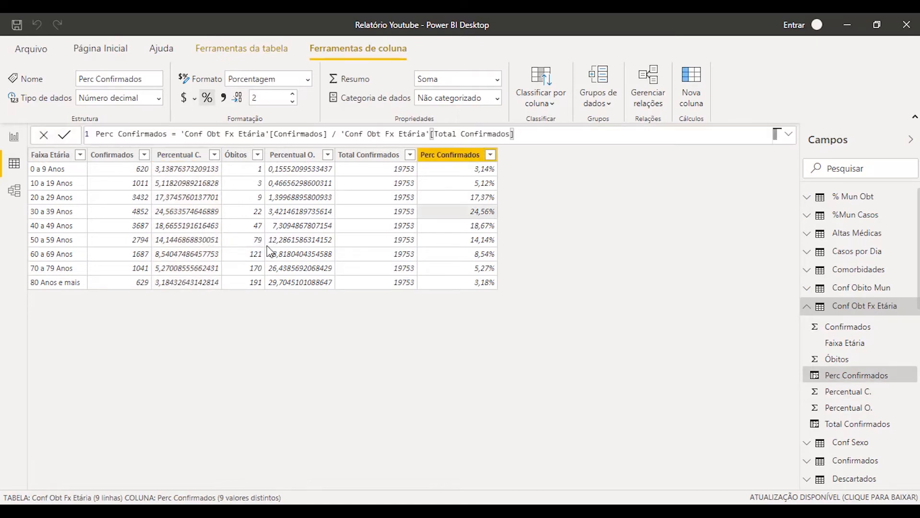
left_click(182, 220)
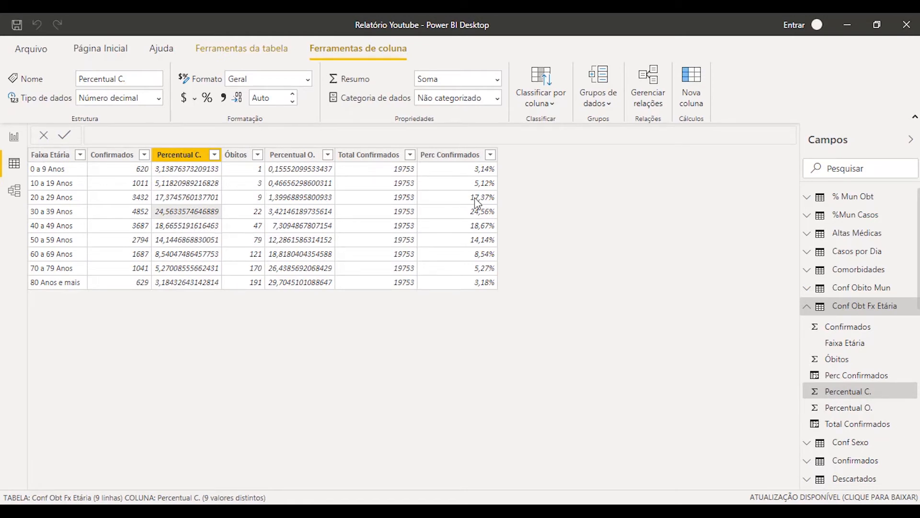
left_click(462, 203)
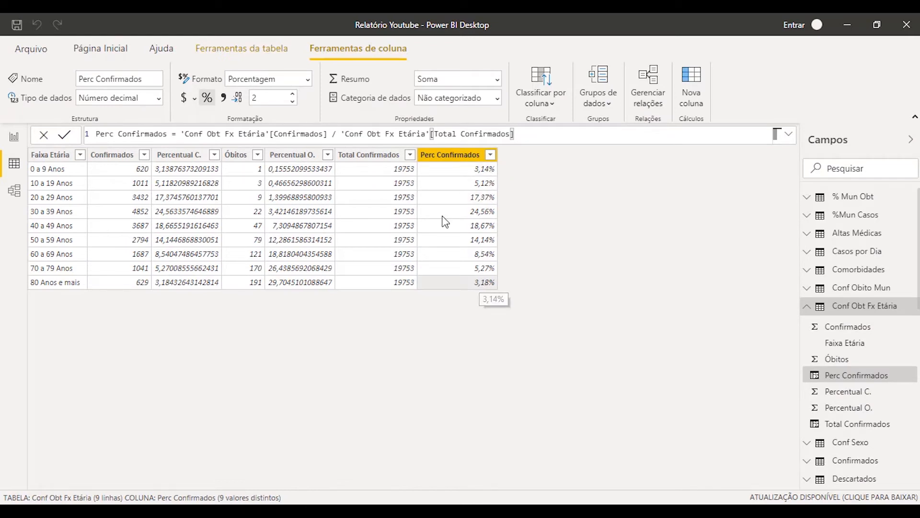
left_click(392, 171)
left_click(473, 183)
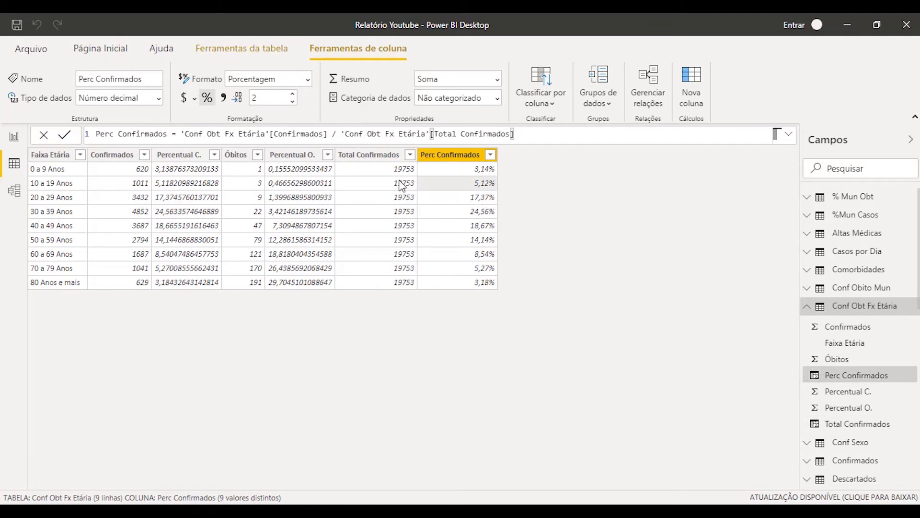
left_click(401, 185)
left_click(471, 188)
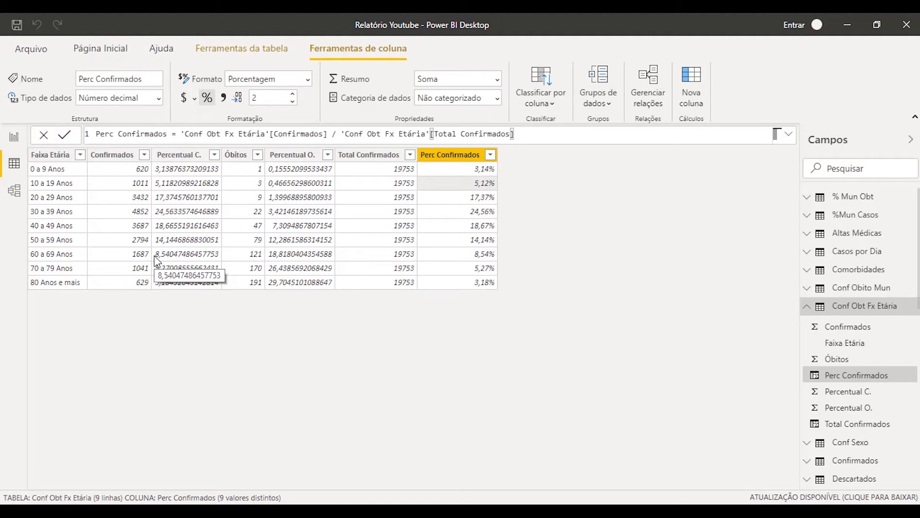
left_click(369, 158)
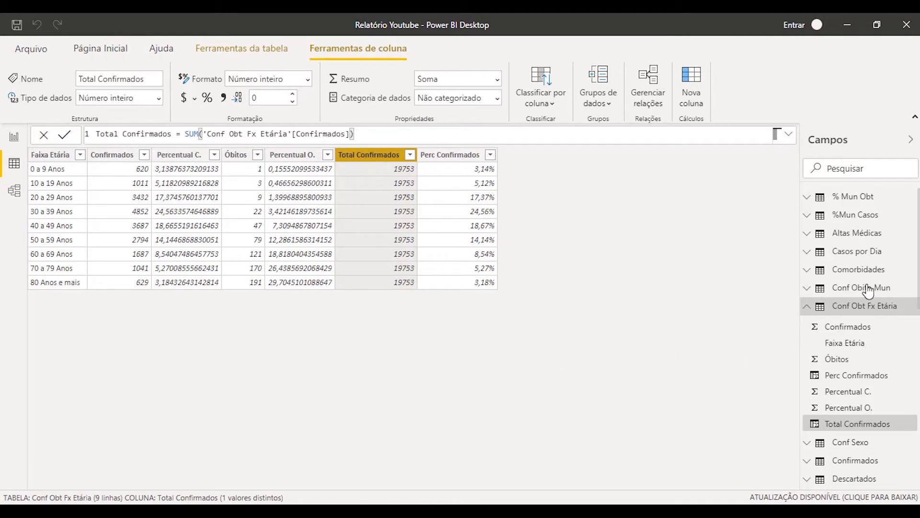
Create a new measure in the Conf Obt Fx Etária table and replace its default name with Total
mouse_move(851, 312)
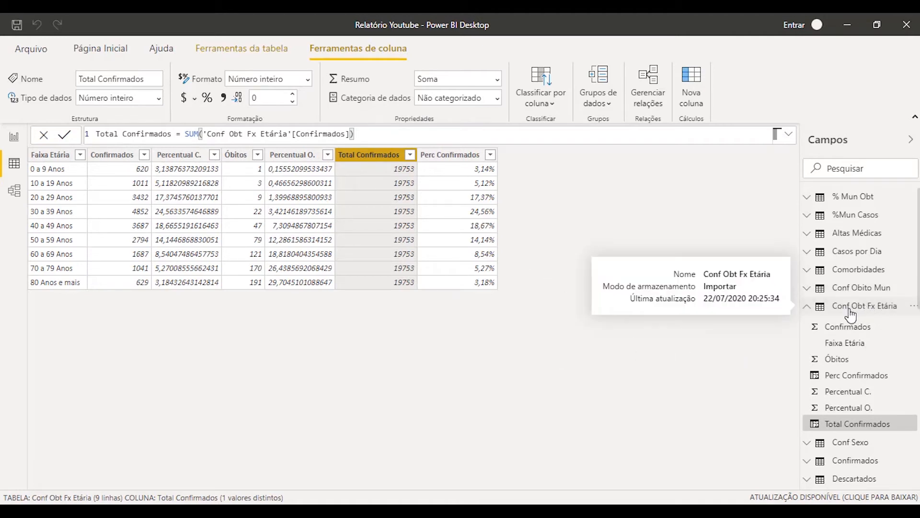
right_click(853, 309)
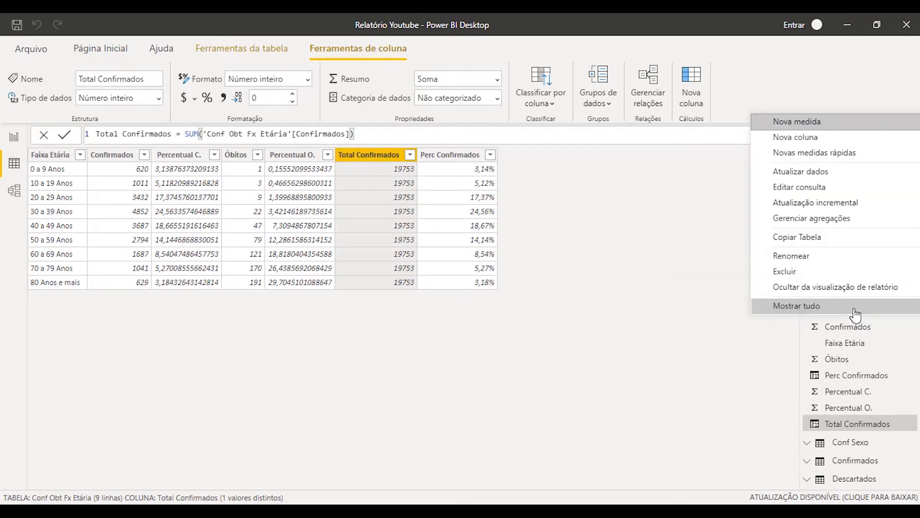
left_click(818, 122)
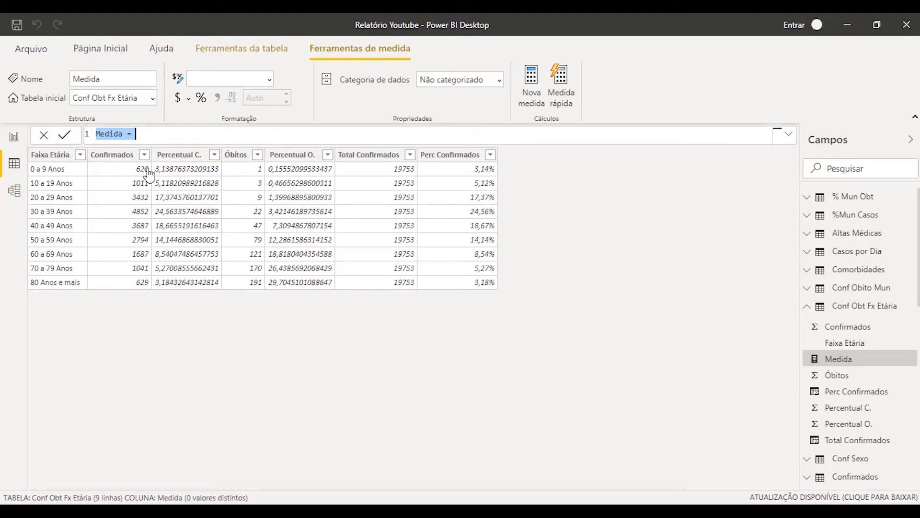
left_click(156, 132)
left_click_drag(96, 134, 136, 134)
double_click(104, 134)
type("Total")
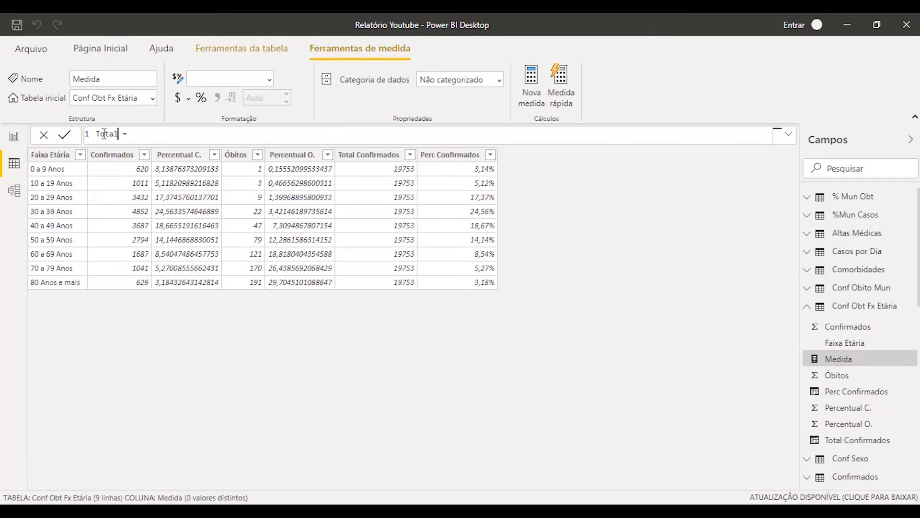
key("BackSpace")
Begin the measure's formula with SUM over the 'Conf Obito Mun'[Confirmados] column
key("End")
type("SUM(")
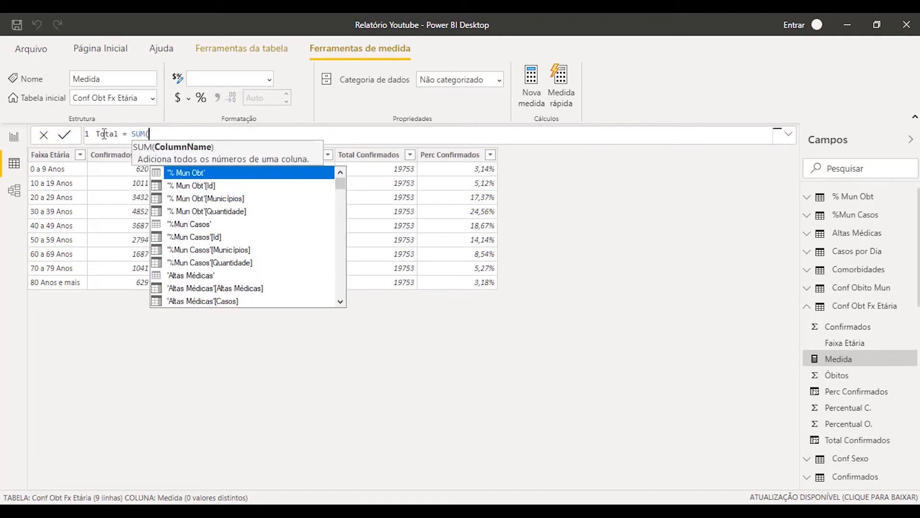
type("conf o")
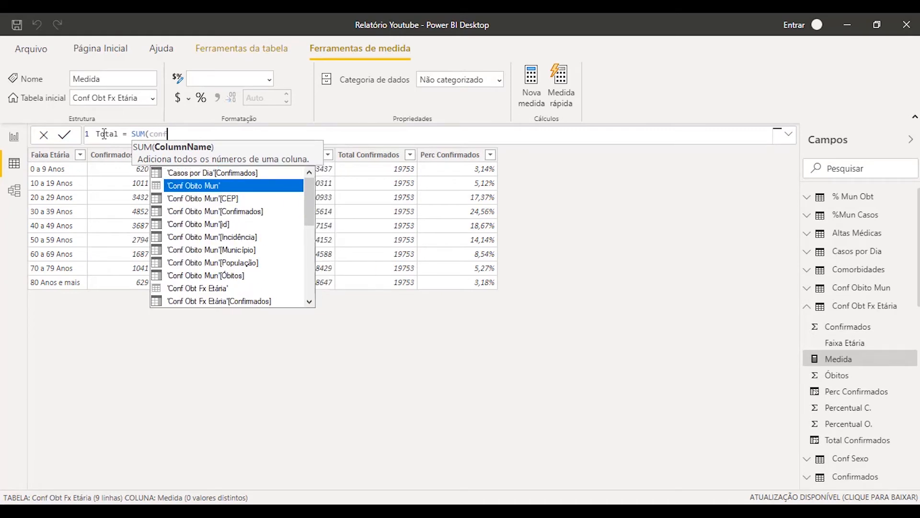
key("Down")
key("Down")
key("Down")
key("Down")
key("Down")
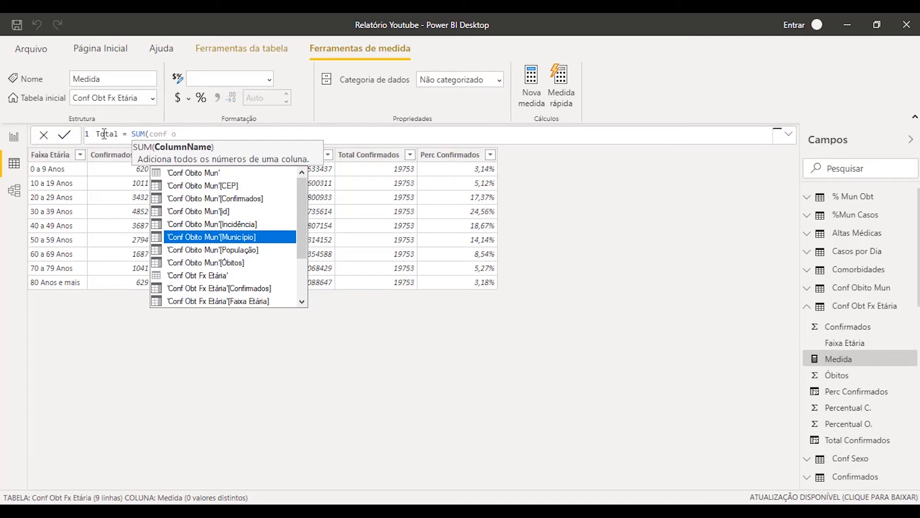
key("Up")
key("Up")
key("Up")
key("Tab")
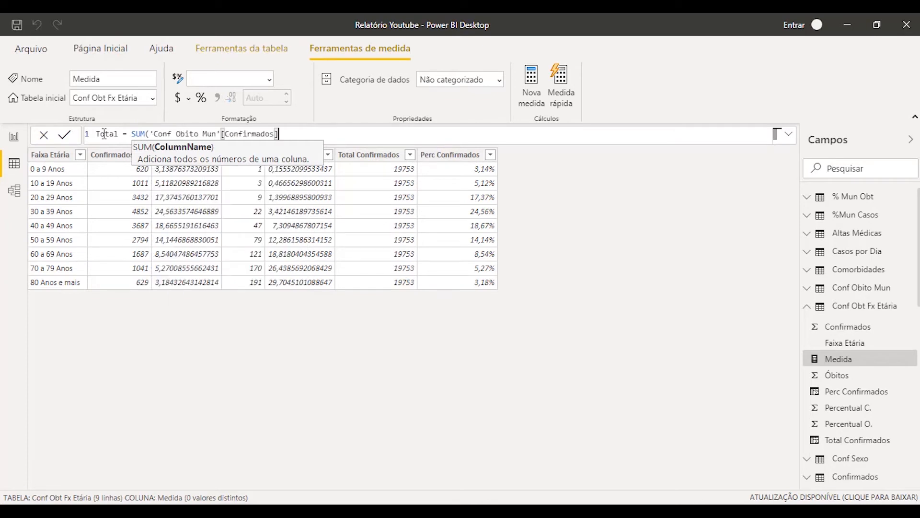
Try to rename the measure as Total Confirmados, closing the SUM parenthesis and committing the formula
key("Left")
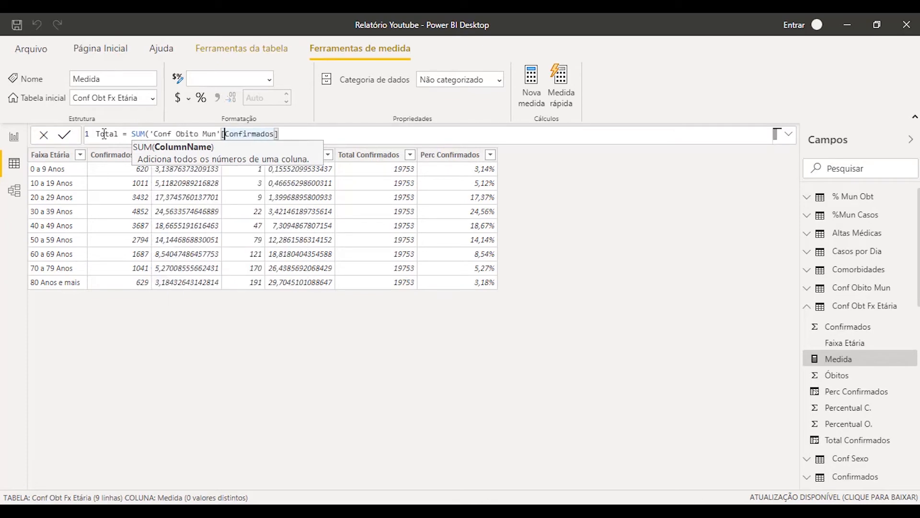
key("ctrl+Left")
key("ctrl+Left")
key("ctrl+Left")
key("ctrl+Left")
key("ctrl+Left")
type("Co")
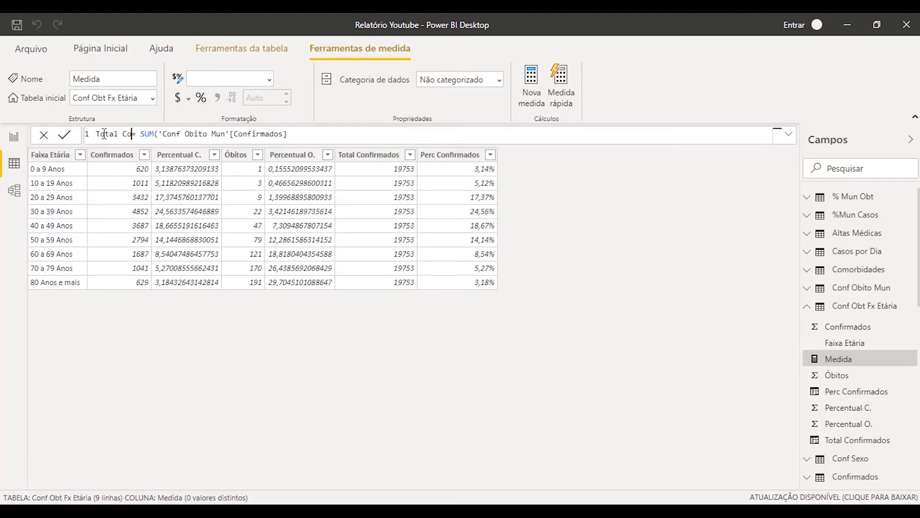
type("nfirmados")
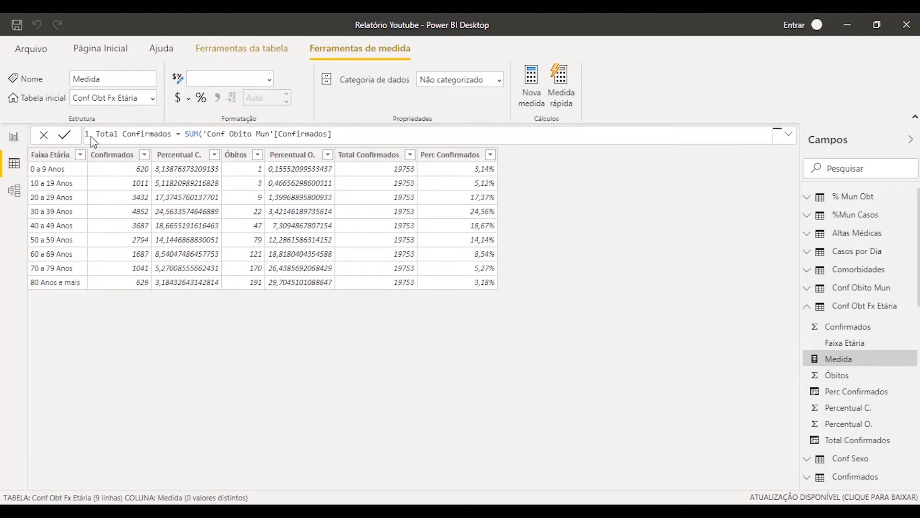
left_click_drag(104, 134, 193, 133)
left_click(349, 134)
type(")")
key("Return")
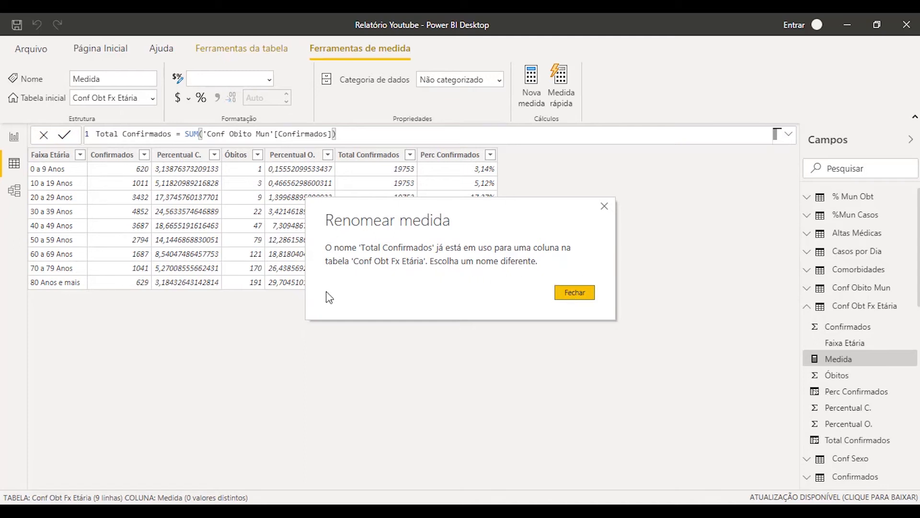
left_click(573, 294)
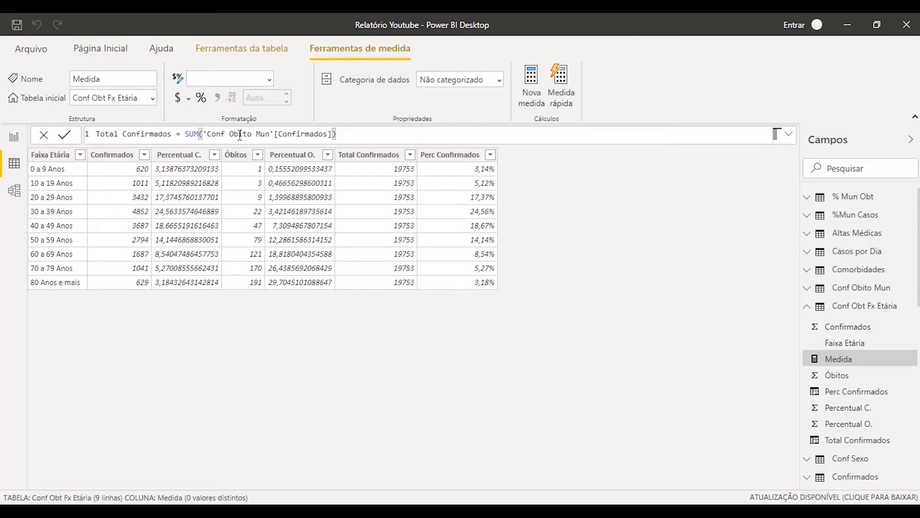
Shorten the measure's name to "Total Conf," in the formula and commit it
left_click(172, 134)
key("BackSpace")
key("BackSpace")
key("BackSpace")
key("BackSpace")
key("BackSpace")
key("BackSpace")
key("BackSpace")
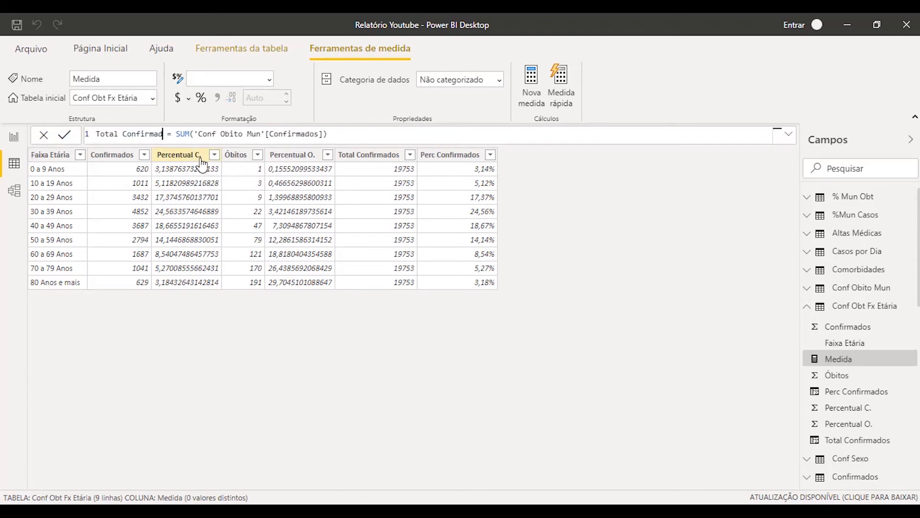
type(",")
key("Return")
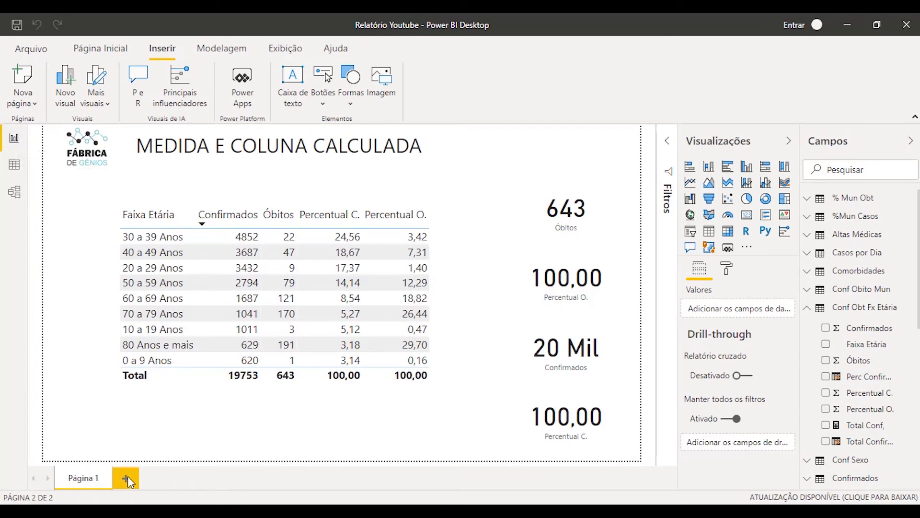
Add a new report page, show the "Total Conf," measure there as a card visual, and enlarge the card
left_click(128, 476)
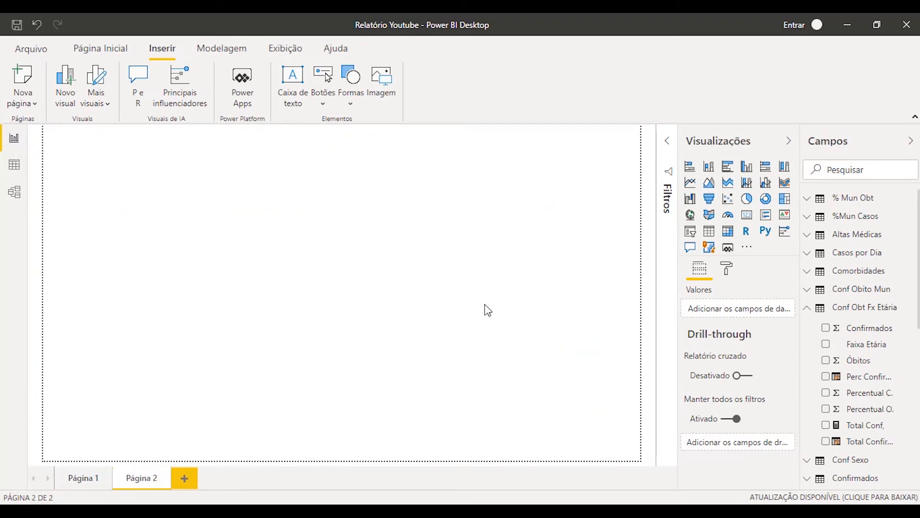
left_click(825, 425)
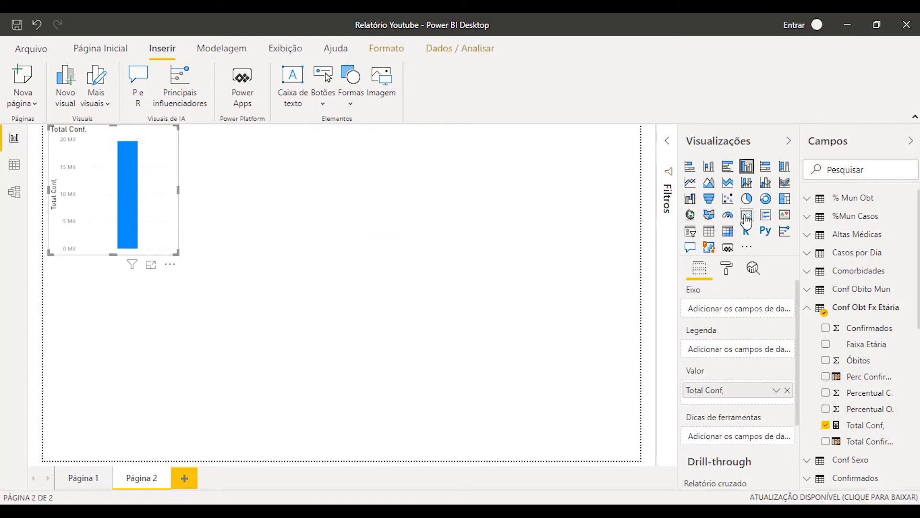
left_click(746, 216)
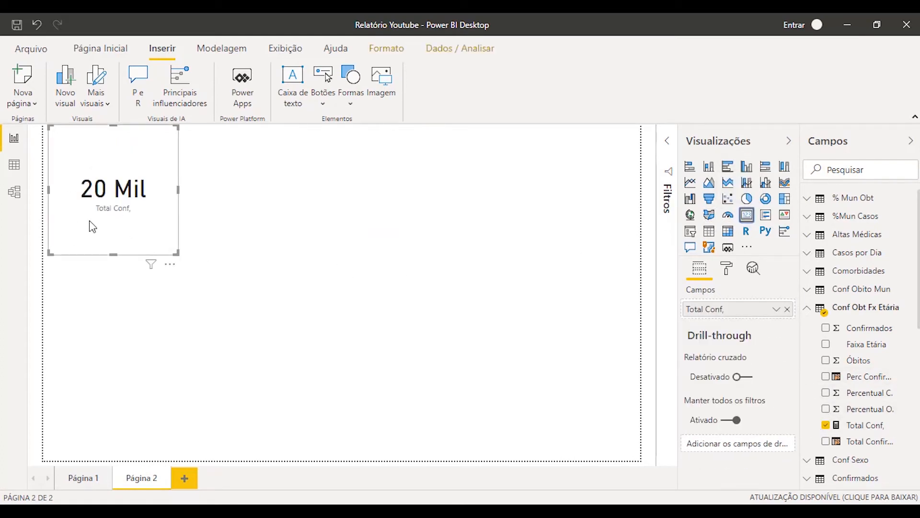
left_click_drag(178, 254, 249, 282)
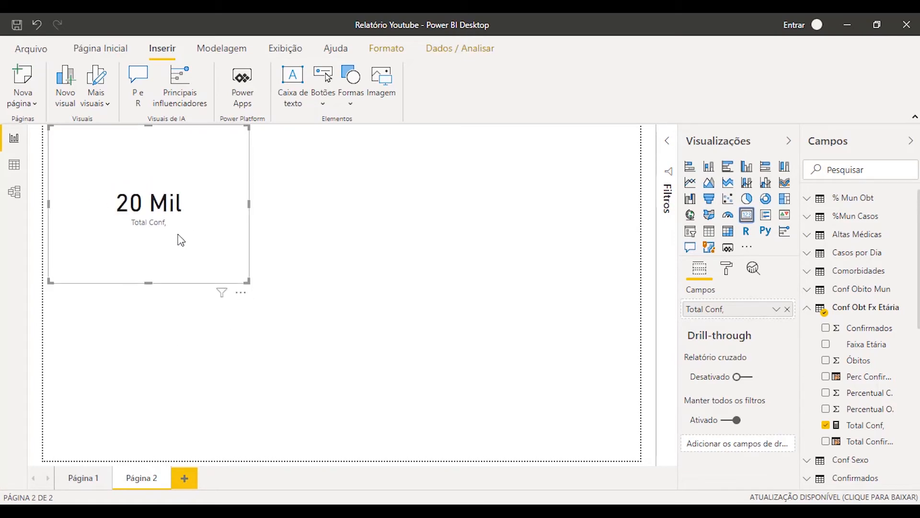
Return to the data view and rename the "Total Conf," measure as "Total Conf." in its formula
left_click(13, 170)
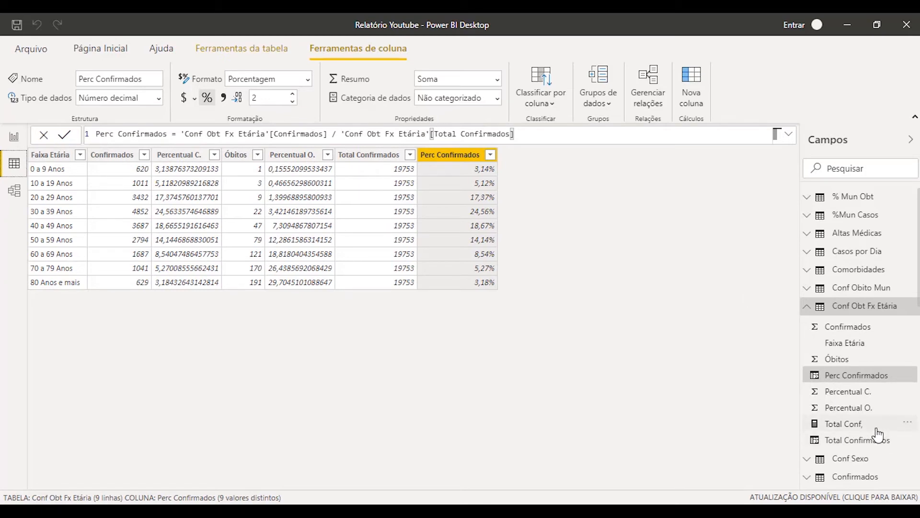
left_click(883, 395)
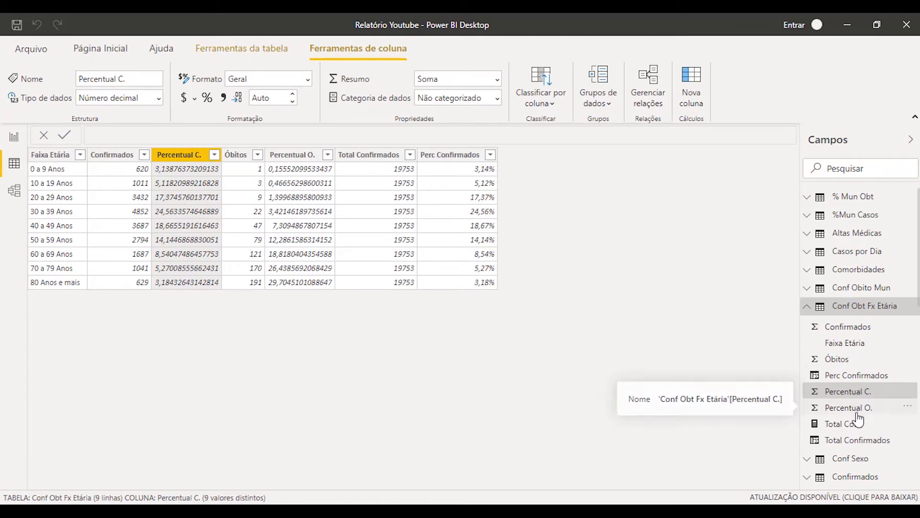
left_click(857, 426)
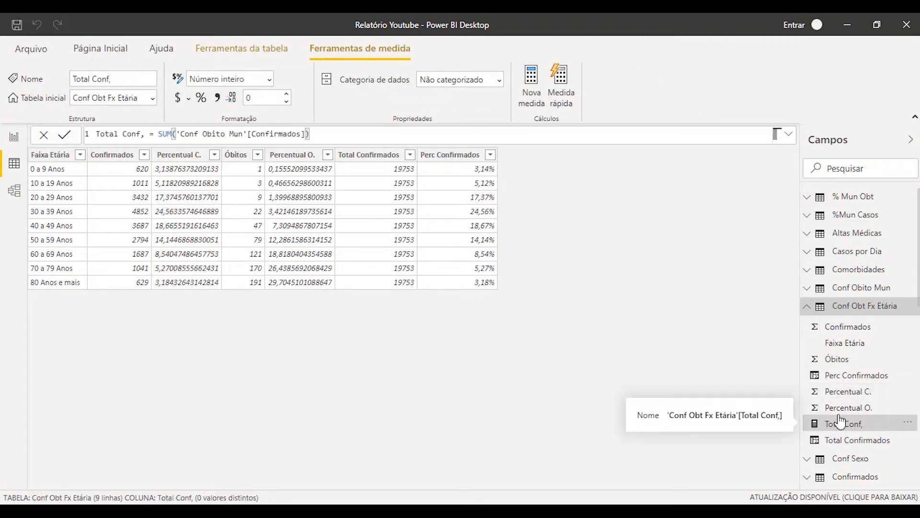
left_click(145, 134)
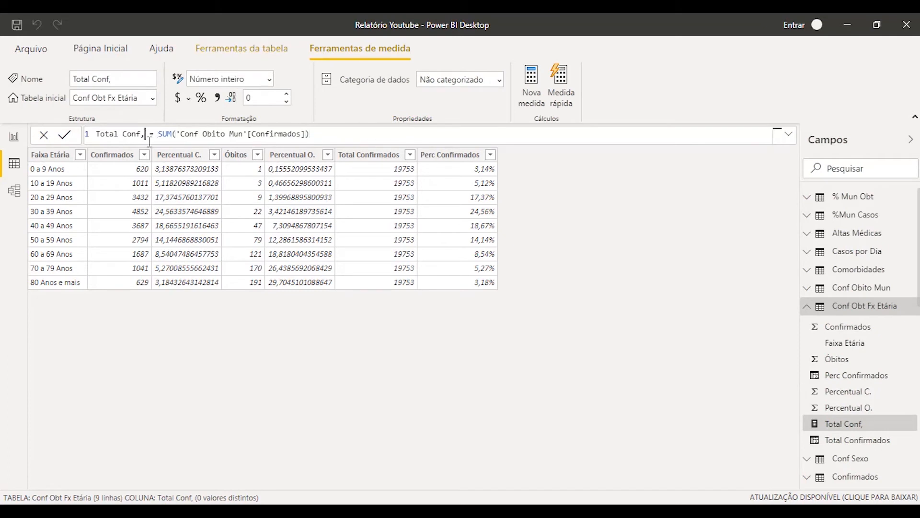
key("BackSpace")
type(".")
key("Return")
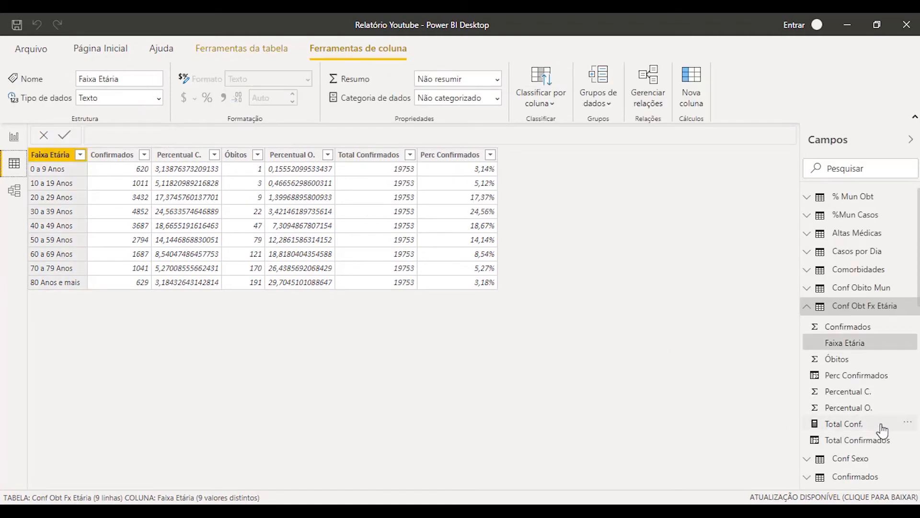
Replace the 'Conf Obt Fx Etária'[Total Confirmados] divisor in the Perc Confirmados column's formula with the [Total Conf.] measure
left_click(467, 156)
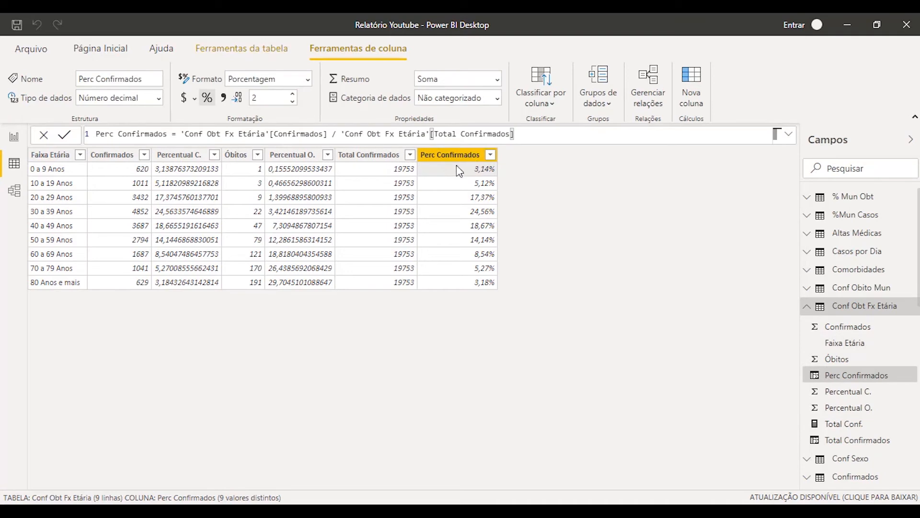
left_click_drag(181, 133, 531, 129)
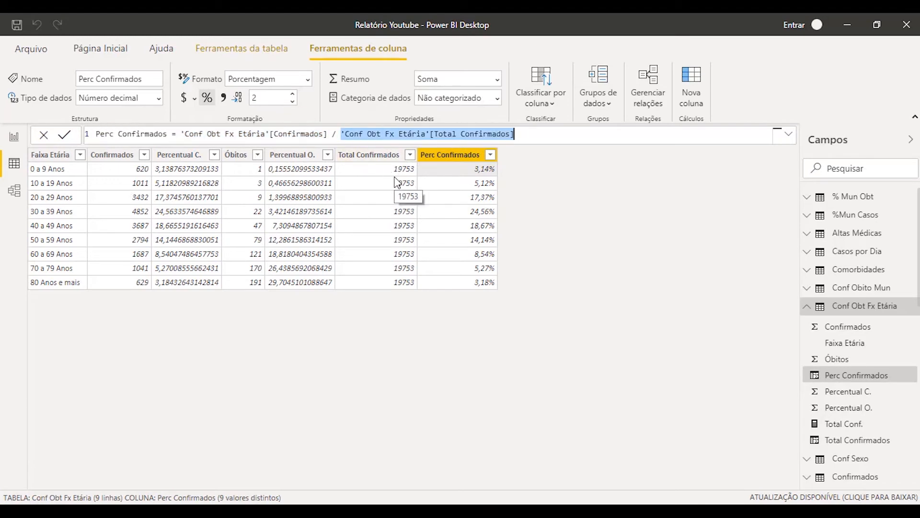
left_click(344, 134)
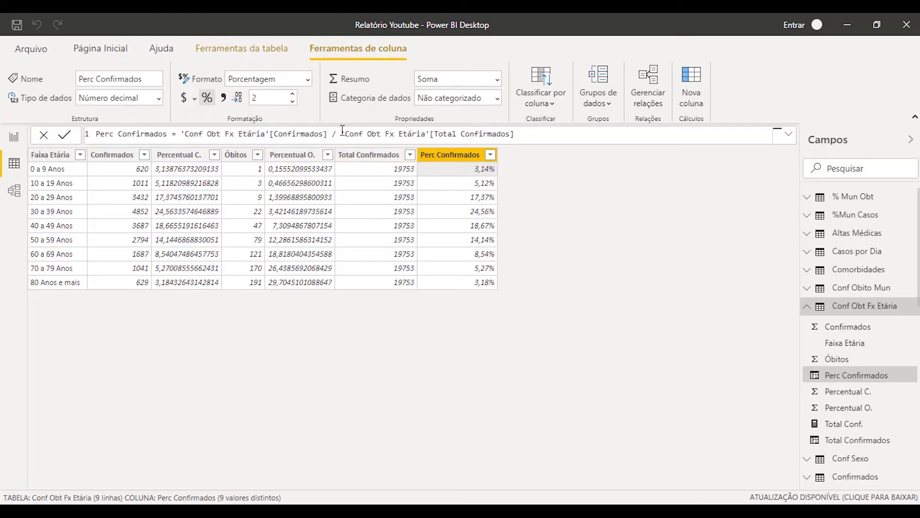
left_click_drag(343, 132, 575, 144)
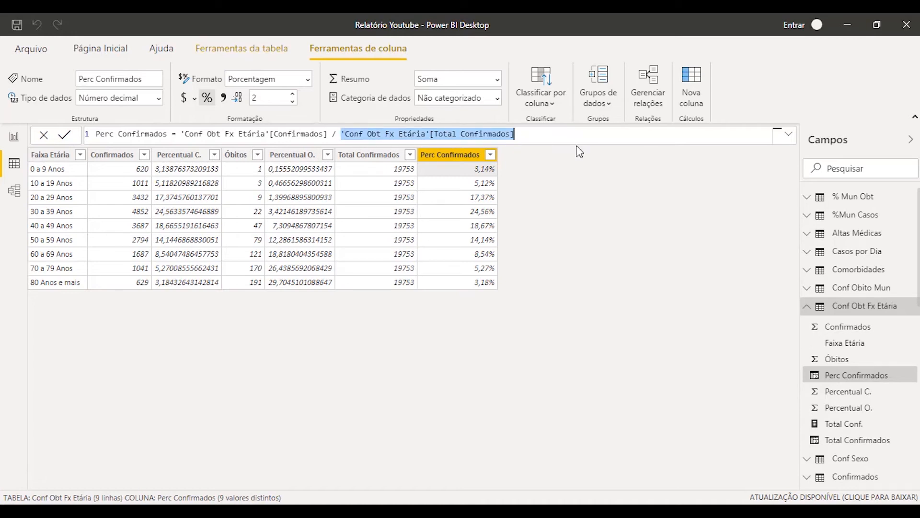
key("BackSpace")
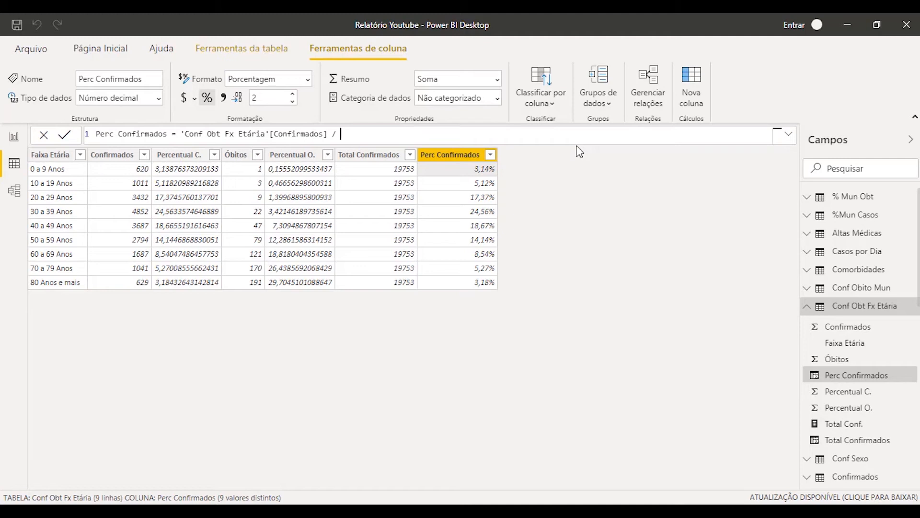
type("total")
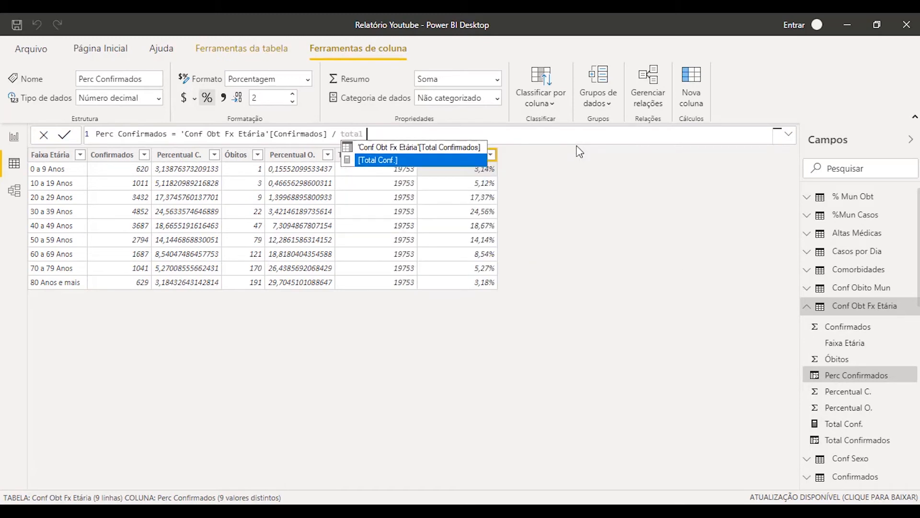
key("Tab")
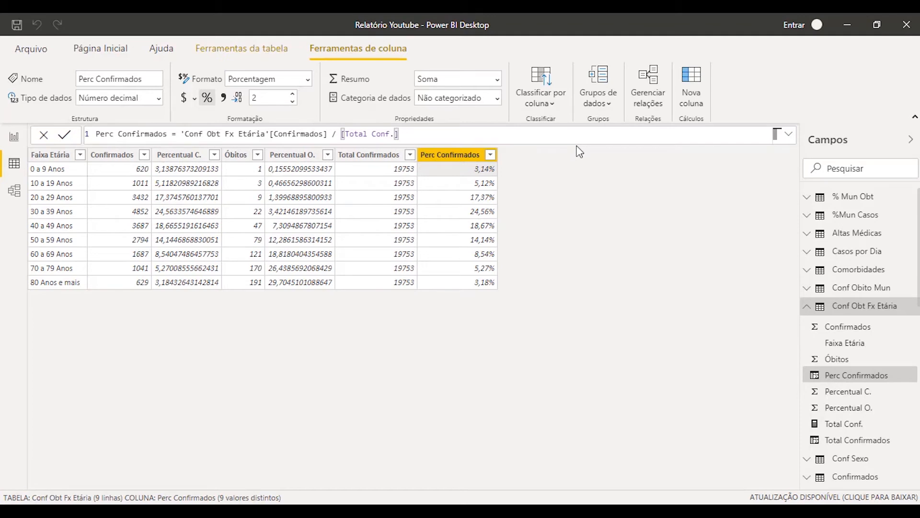
key("Left")
key("Left")
key("ctrl+Left")
key("ctrl+Left")
key("shift+Right")
key("shift+Right")
key("shift+Right")
key("shift+Right")
key("shift+Right")
key("shift+Right")
key("Right")
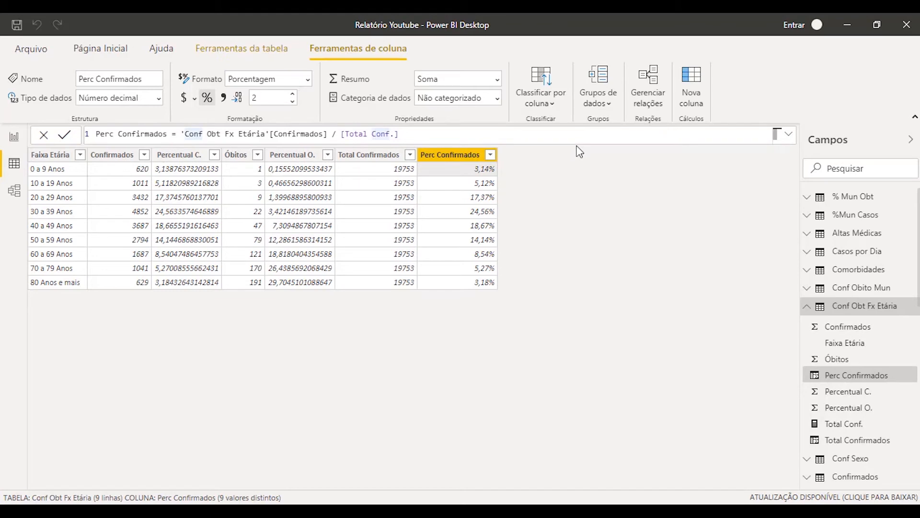
key("Right")
key("Right")
key("ctrl+Left")
key("ctrl+Left")
key("ctrl+Left")
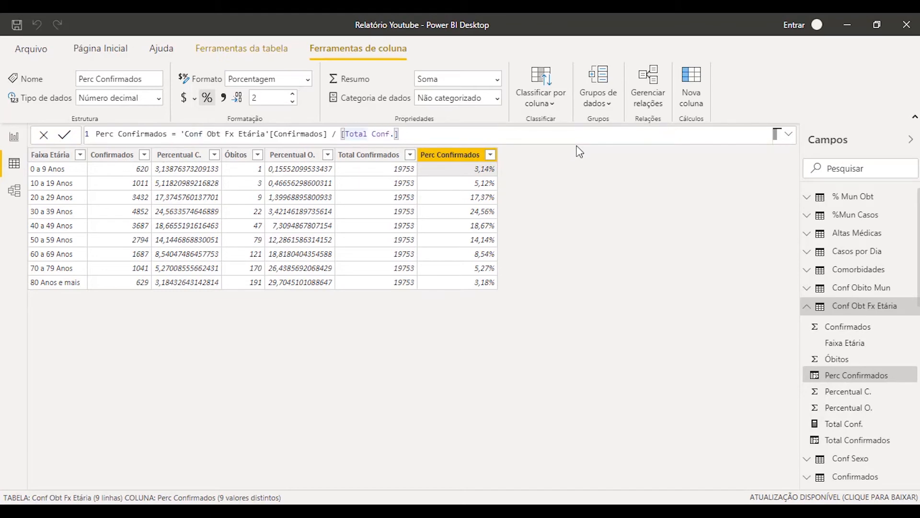
key("Right")
key("Right")
key("Right")
key("Right")
key("Right")
key("Right")
key("Right")
key("Right")
key("Right")
key("Right")
key("Right")
key("Right")
key("Left")
key("Left")
key("Left")
key("Left")
key("Left")
key("Left")
key("Left")
key("Left")
key("Left")
key("Left")
Commit the Perc Confirmados formula that divides 'Conf Obt Fx Etária'[Confirmados] by [Total Conf.]
left_click_drag(181, 133, 329, 135)
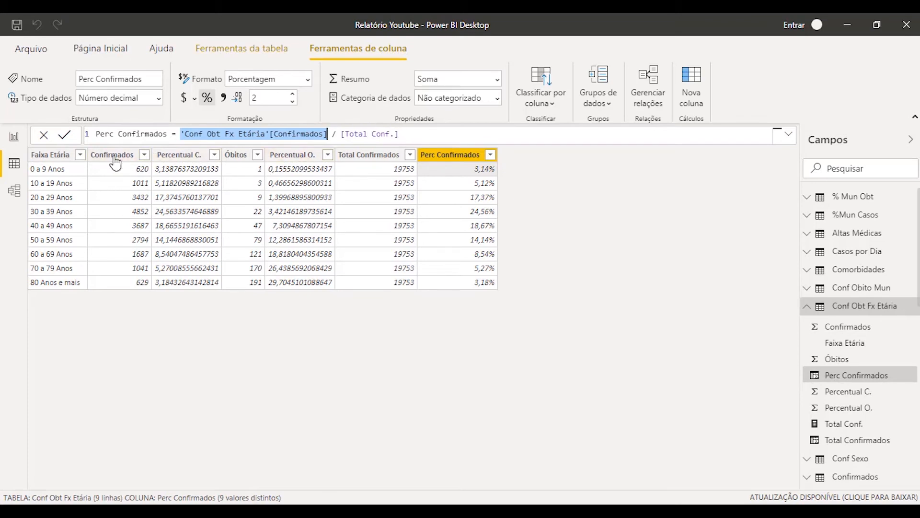
left_click(437, 136)
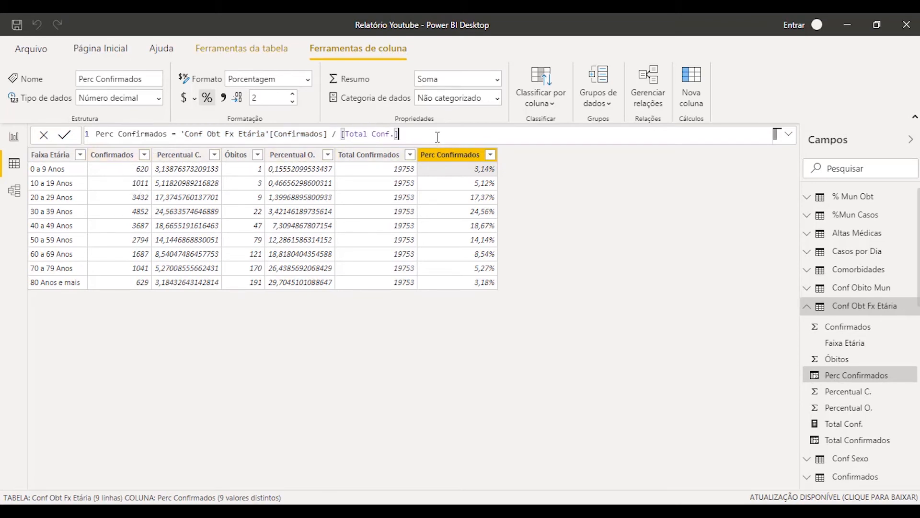
key("Return")
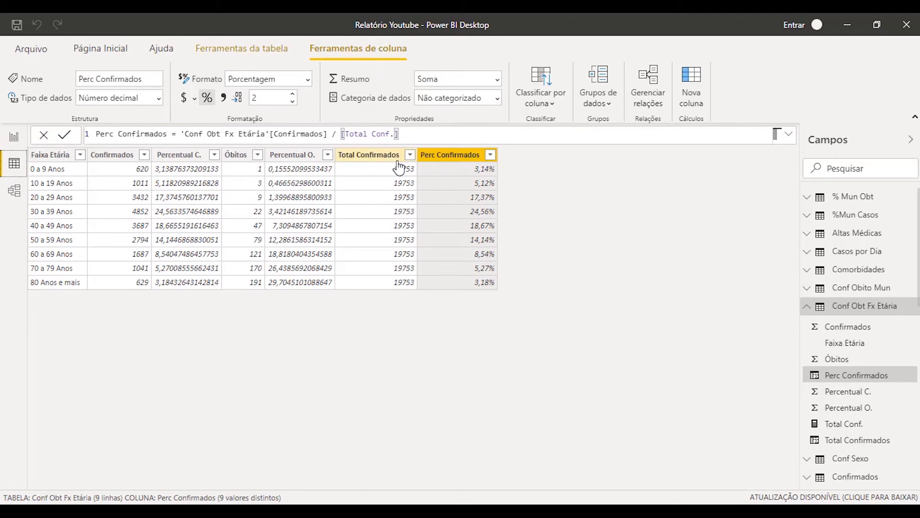
Delete the Total Confirmados calculated column from the Conf Obt Fx Etária table and confirm the deletion
left_click(14, 137)
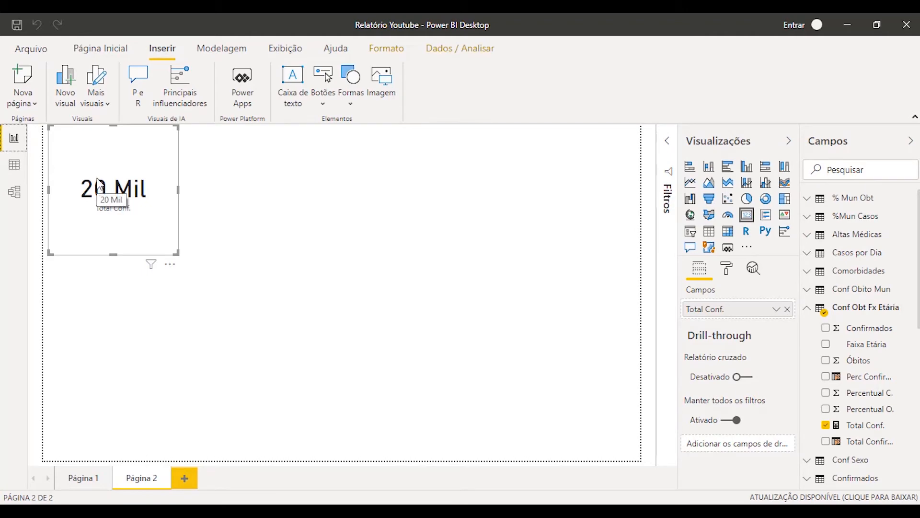
left_click(18, 166)
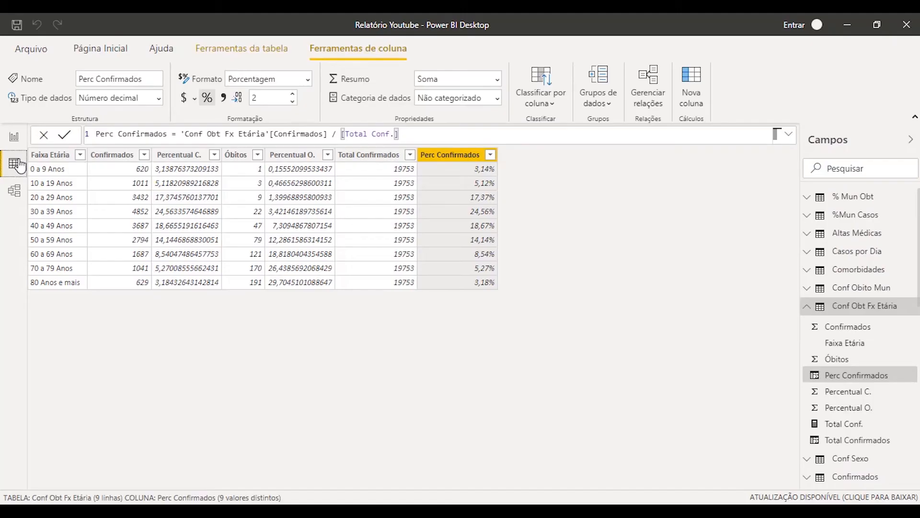
left_click(381, 161)
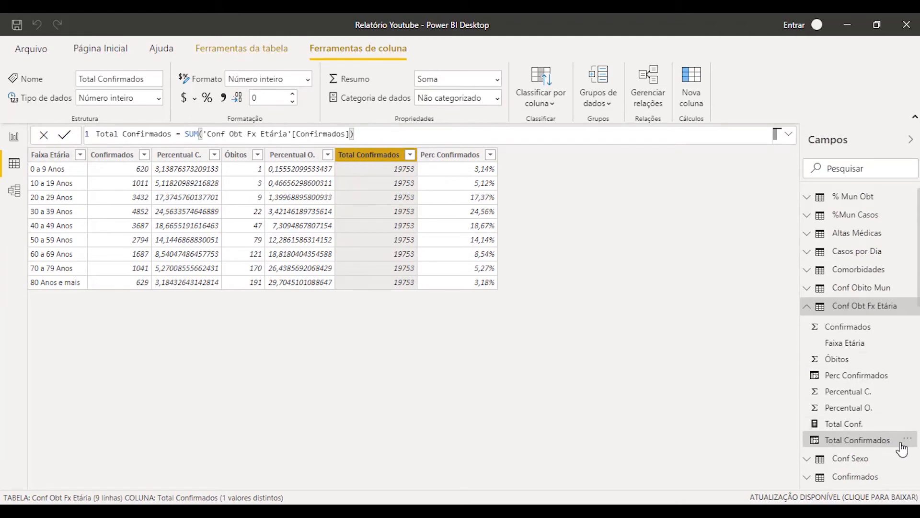
left_click(907, 439)
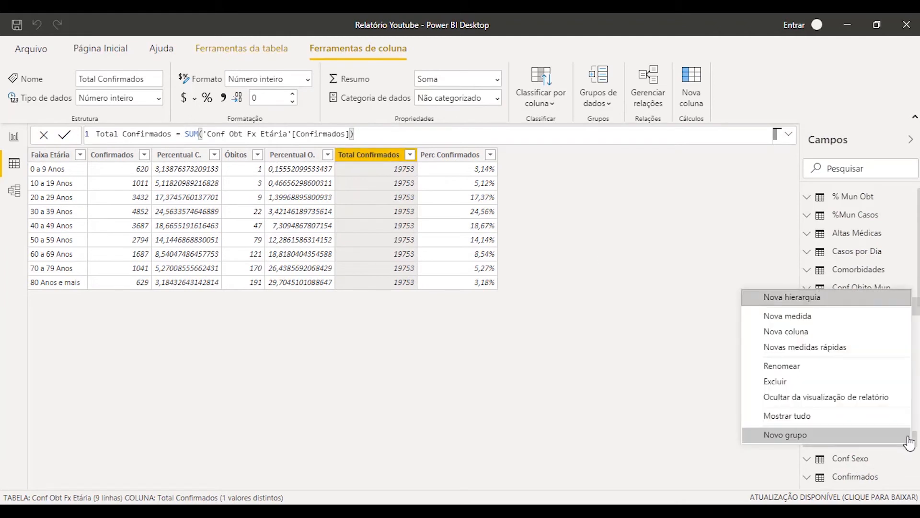
left_click(826, 382)
left_click(525, 286)
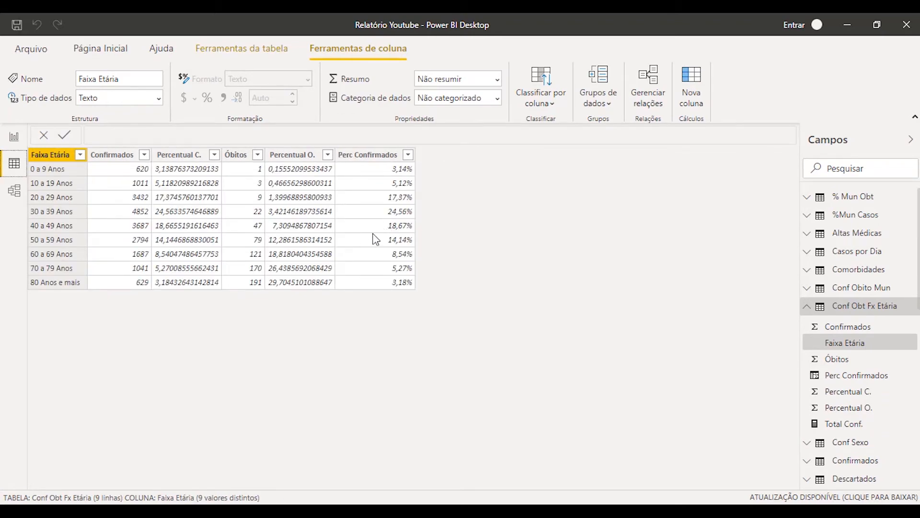
Move the Total Conf. card on report page Página 2 to just right of the page's centre
left_click(14, 137)
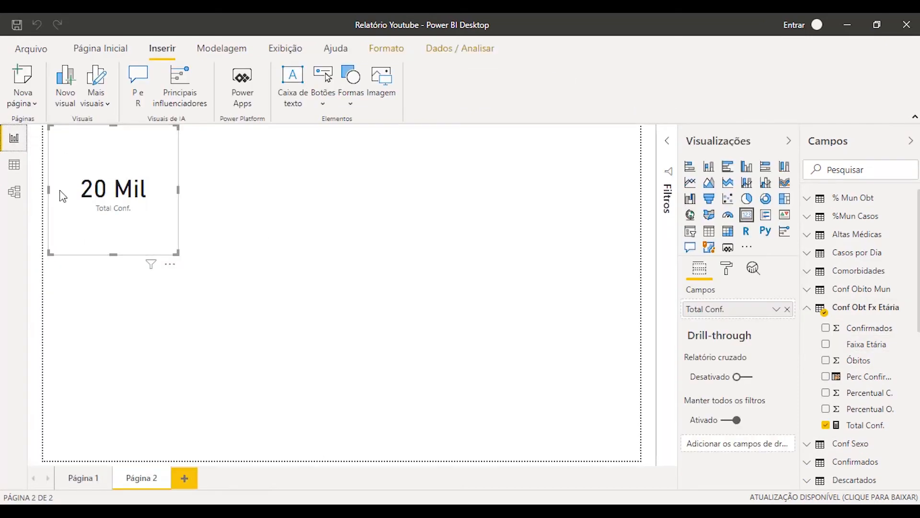
left_click_drag(111, 133, 182, 202)
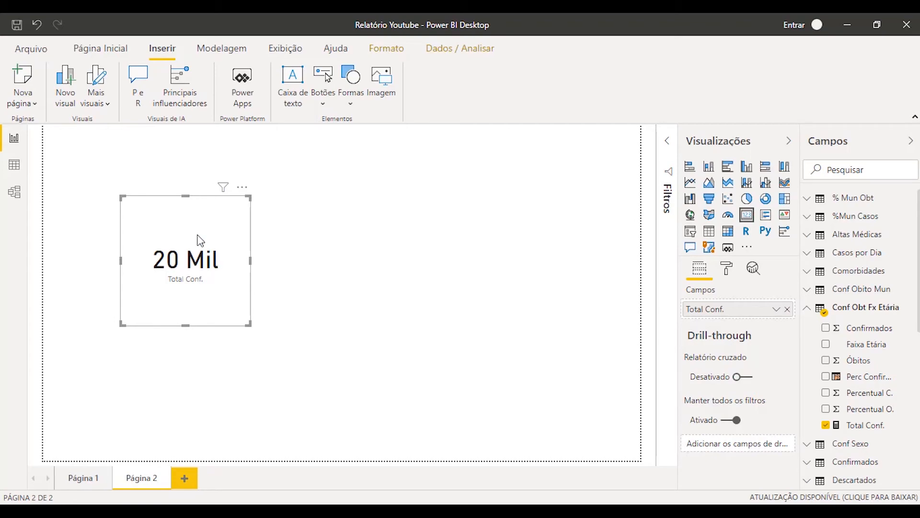
left_click_drag(197, 240, 441, 247)
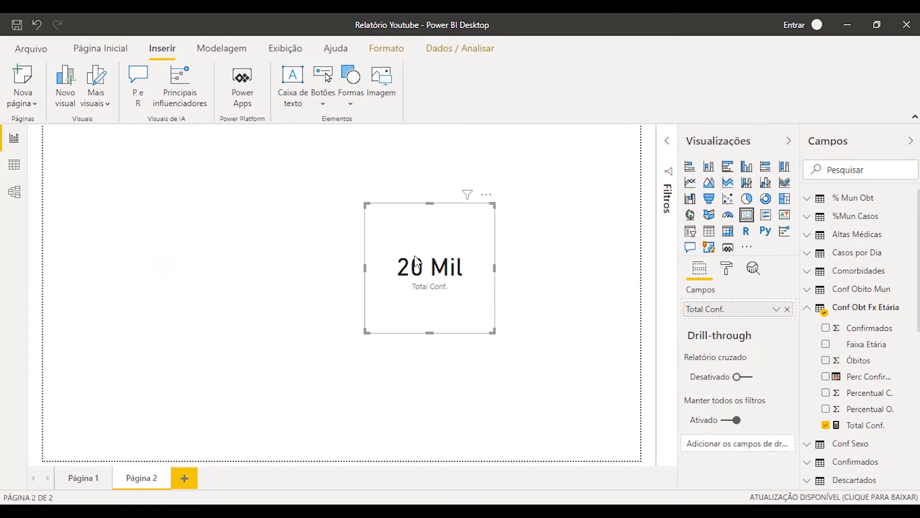
Check the Perc Confirmados column and its formula in the data view, and return to the report page
left_click(14, 165)
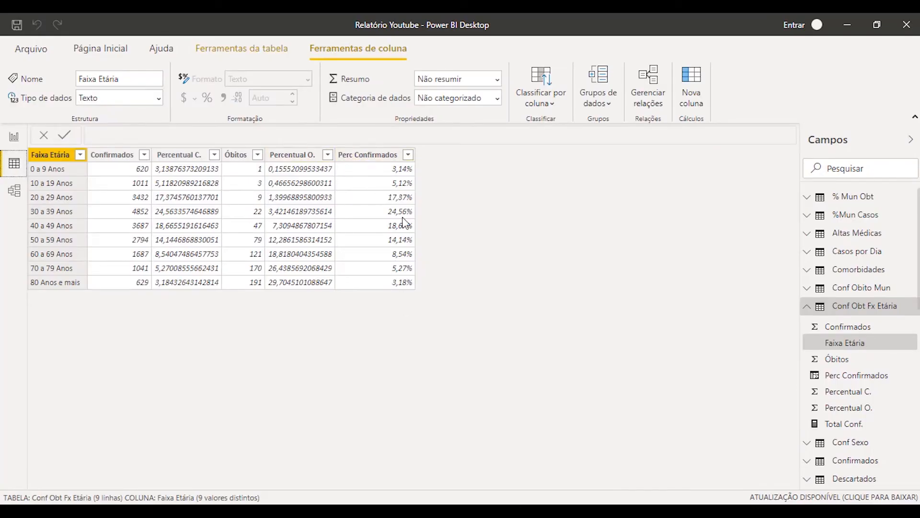
left_click(358, 171)
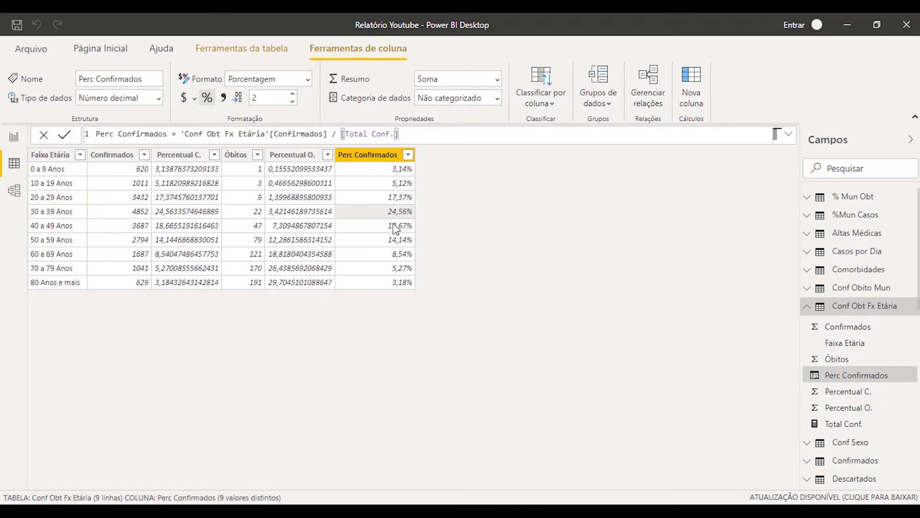
left_click(14, 138)
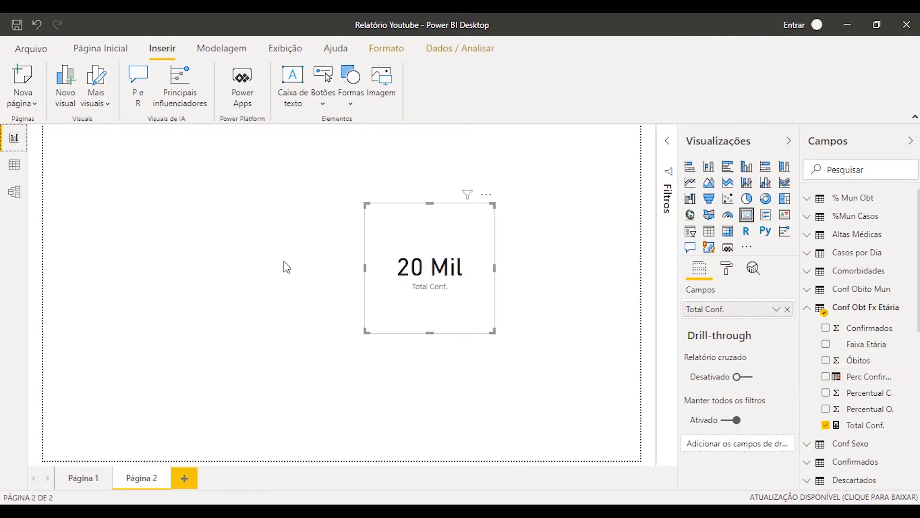
Reposition the Total Conf. card near the right edge of the report page and deselect it
left_click(272, 287)
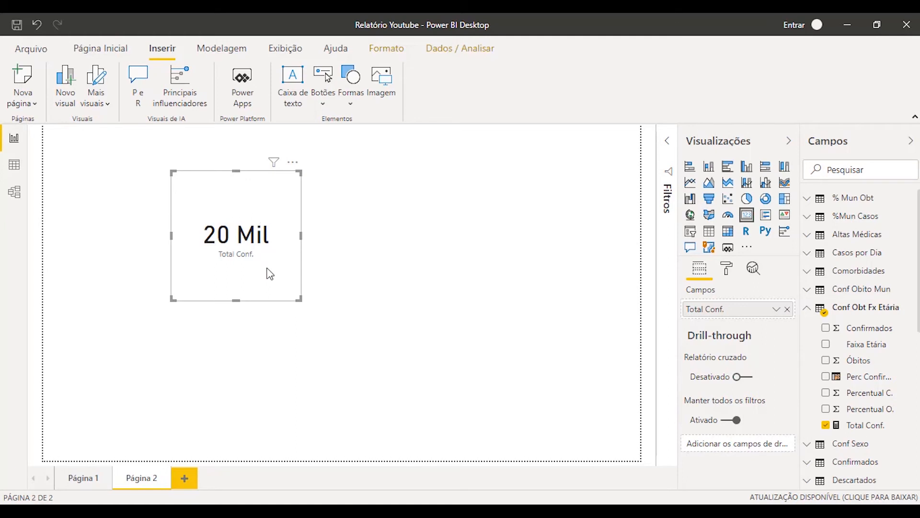
left_click_drag(263, 265, 173, 249)
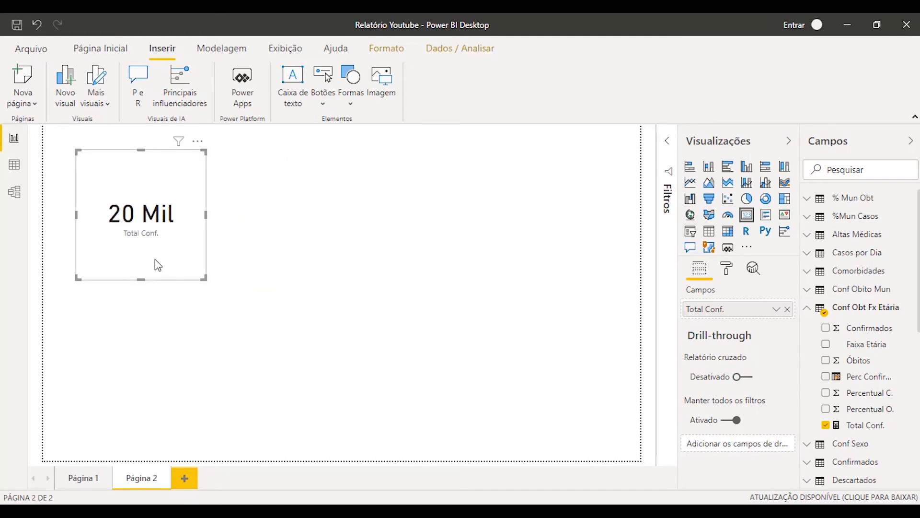
left_click(322, 253)
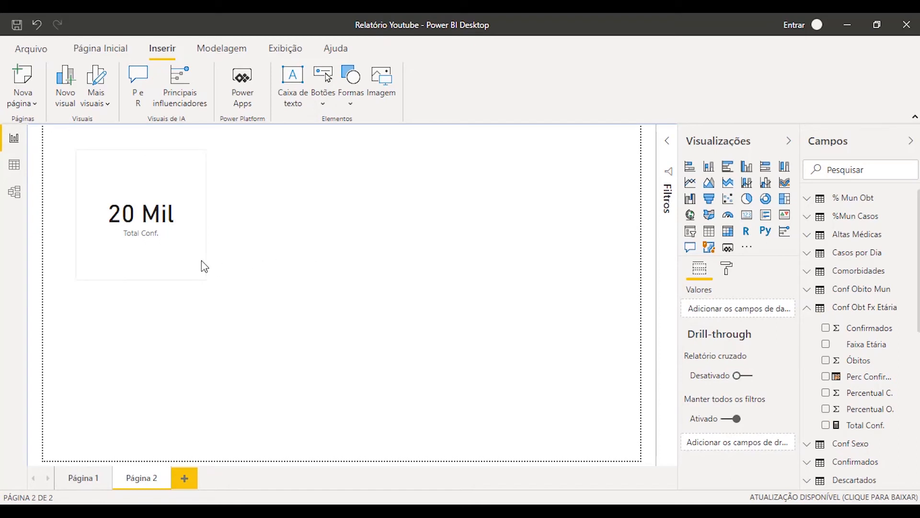
left_click_drag(177, 266, 573, 283)
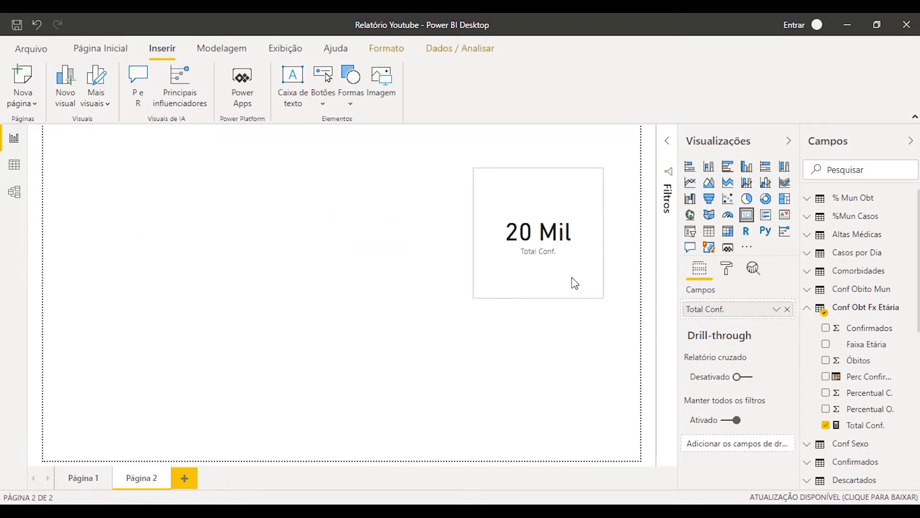
left_click(283, 267)
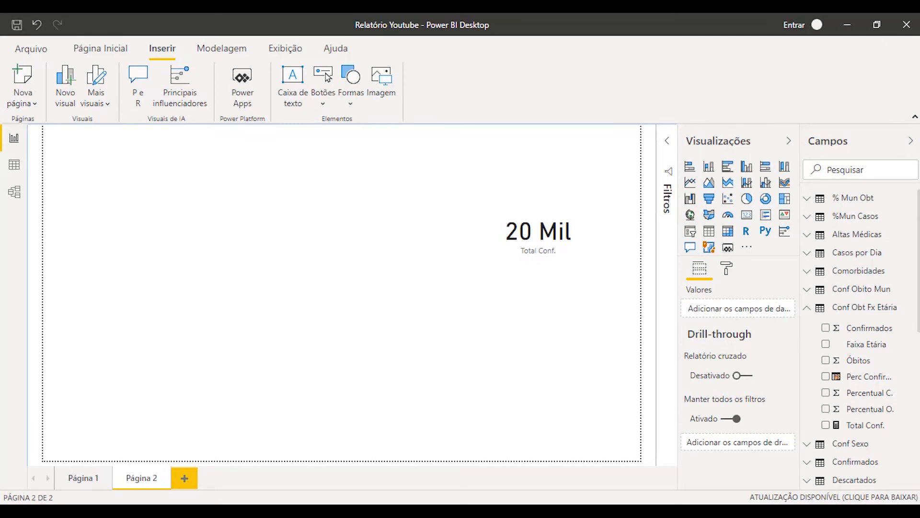
Glance at the table in the data view, and move the report's Total Conf. card back to the upper middle of the page
left_click(14, 164)
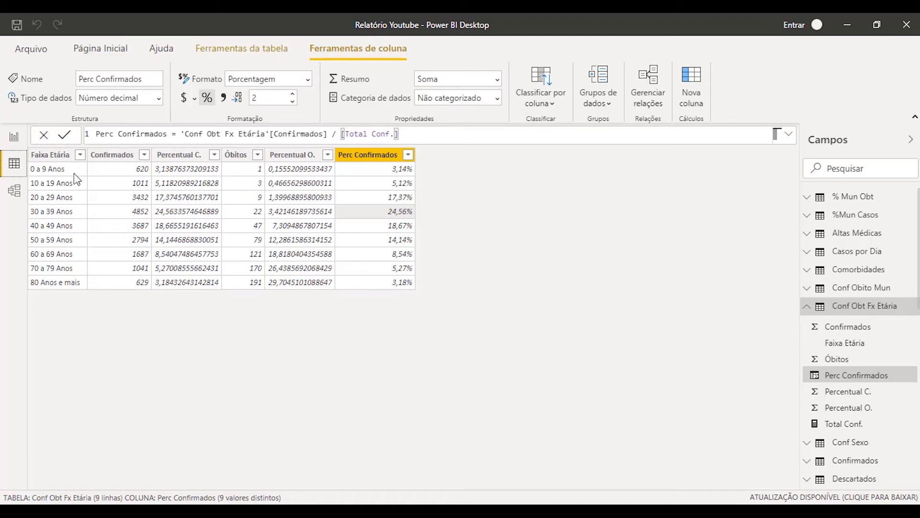
left_click(16, 139)
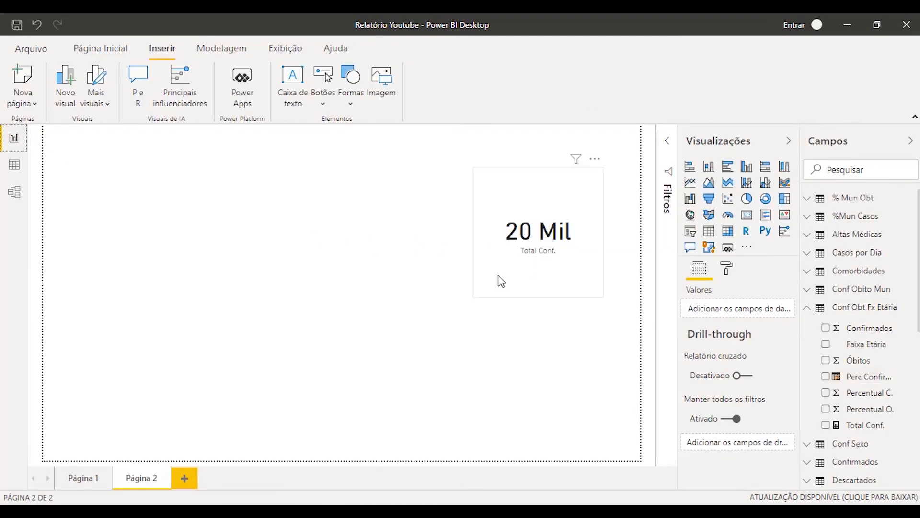
left_click_drag(411, 261, 311, 277)
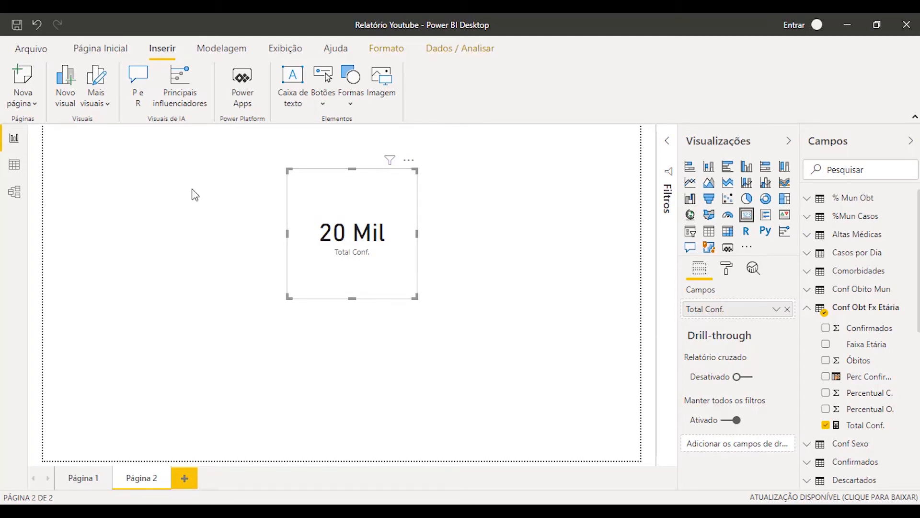
Convert the Total Conf. card on Página 2 into a table visual, shift it slightly left and enlarge it
left_click(10, 164)
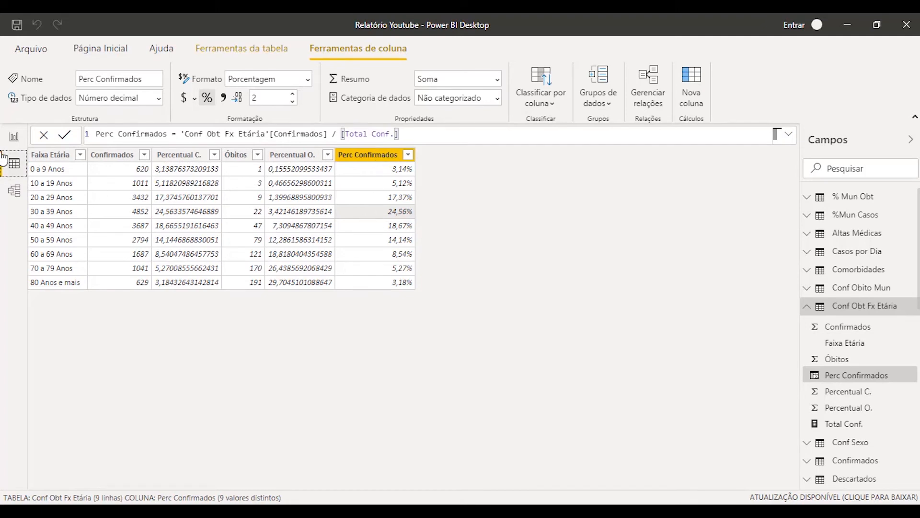
left_click(14, 138)
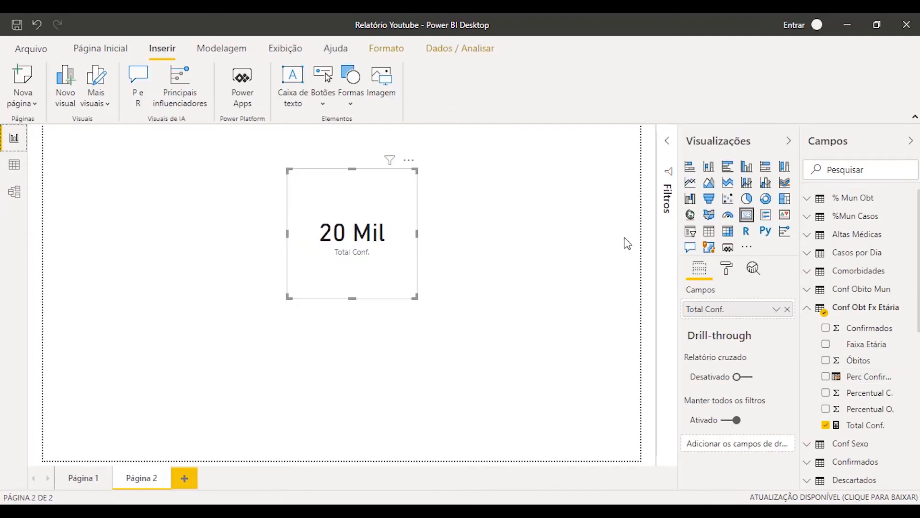
left_click(709, 231)
left_click_drag(290, 274, 284, 273)
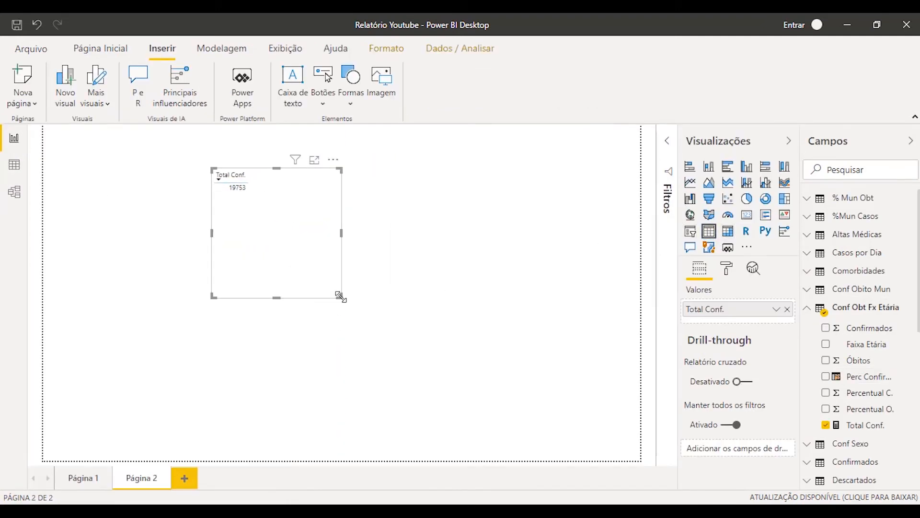
left_click_drag(340, 296, 442, 384)
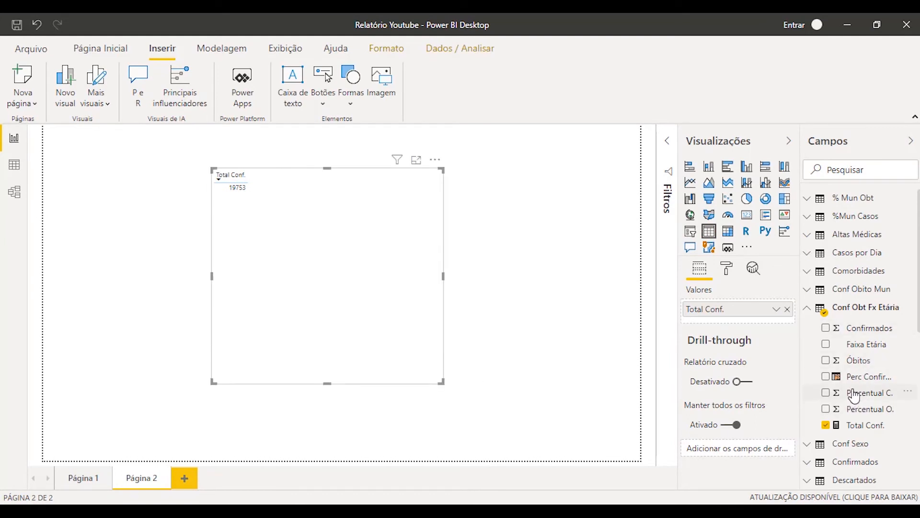
Add Faixa Etária as the first column of the Total Conf. table and append the Perc Confirmados column
left_click(826, 344)
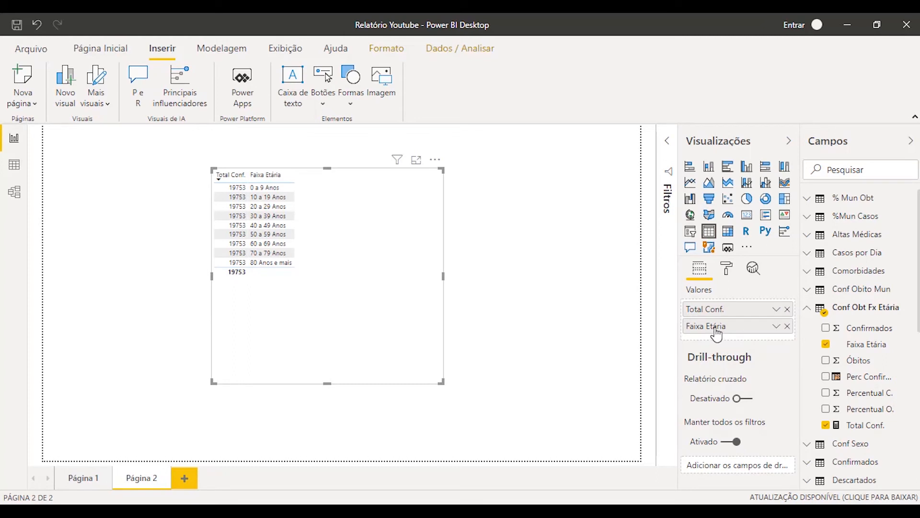
left_click_drag(719, 331, 722, 307)
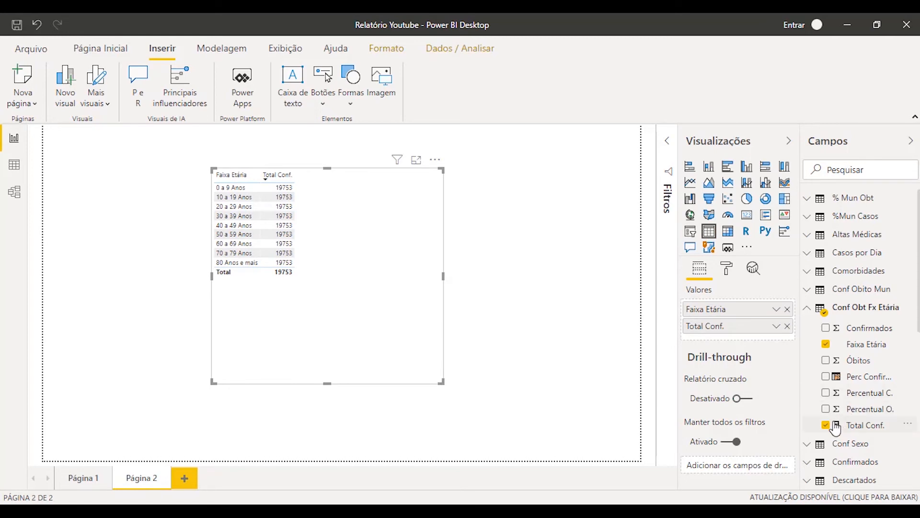
left_click(826, 377)
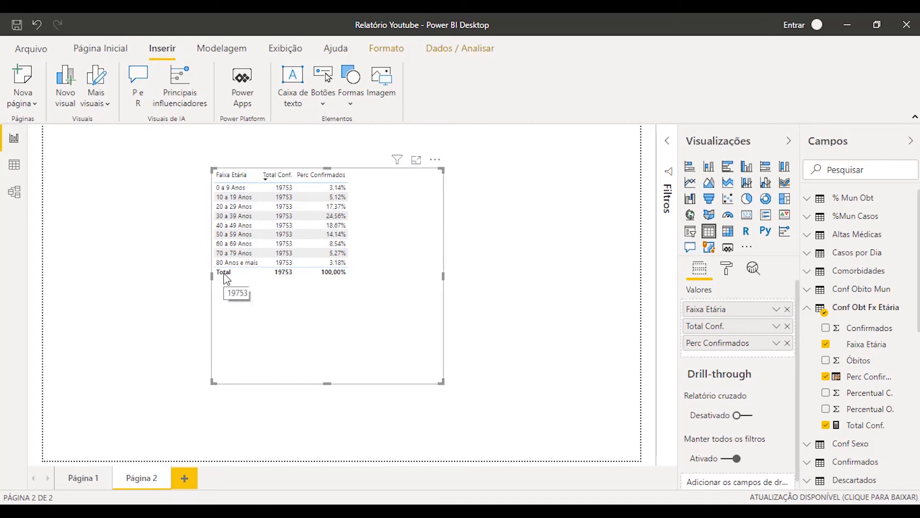
Find the table's grid formatting options and increase the grid text size to 14 pt
left_click(727, 268)
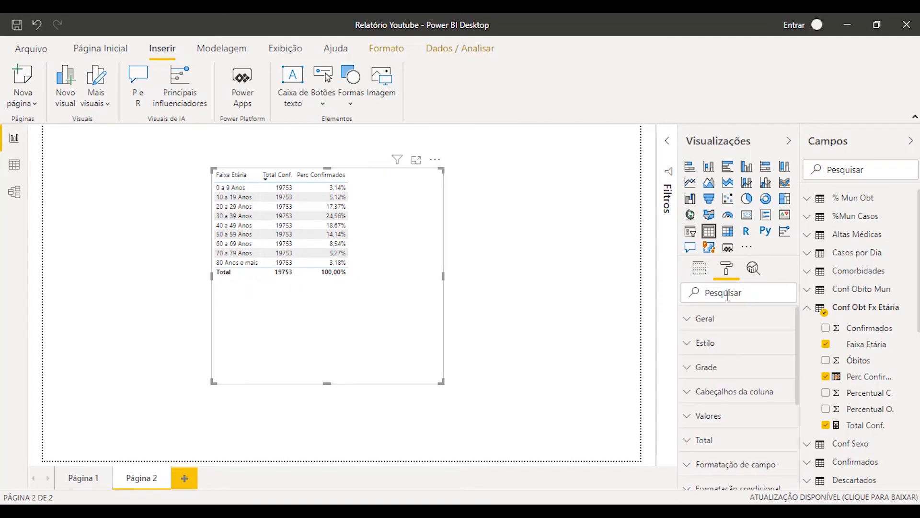
type("grad")
scroll(730, 395, "down", 3)
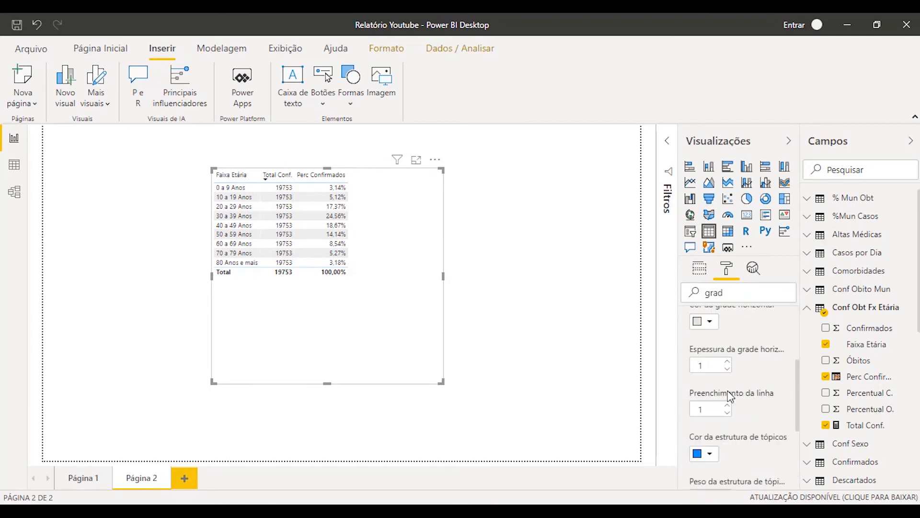
scroll(730, 396, "down", 3)
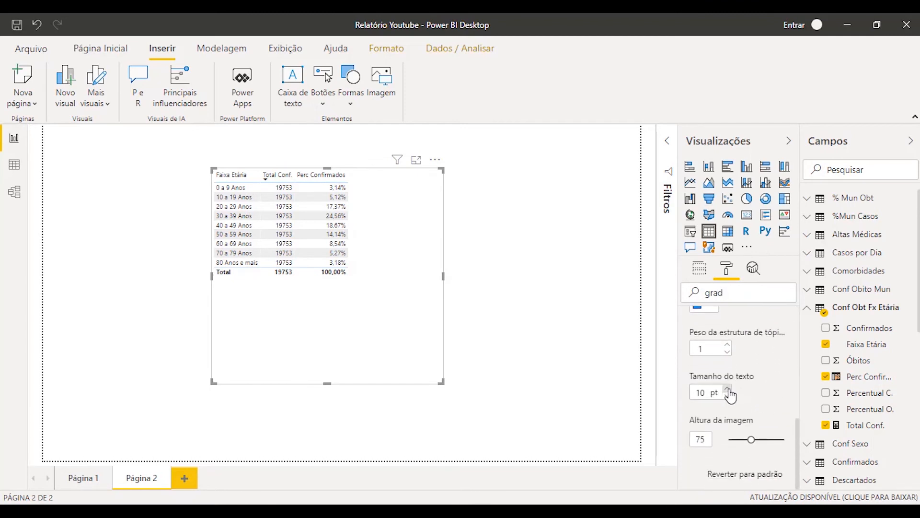
left_click(728, 389)
left_click(728, 390)
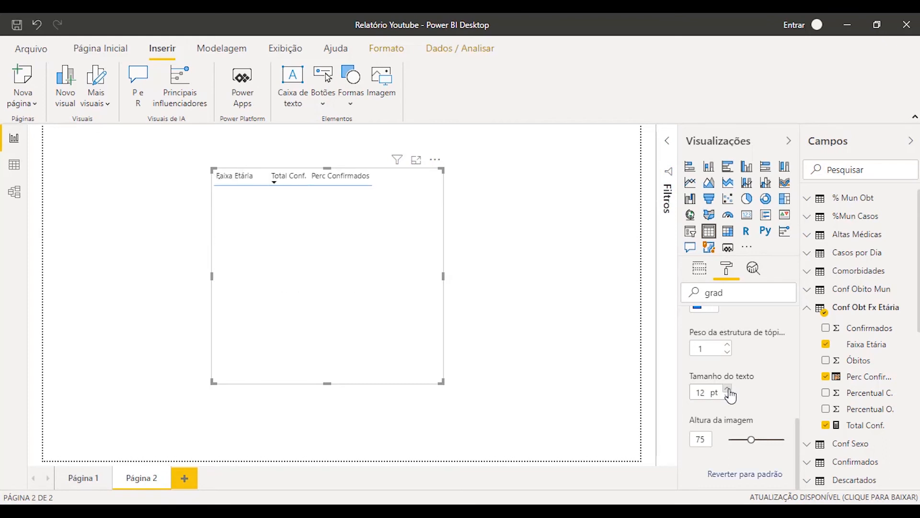
left_click(728, 389)
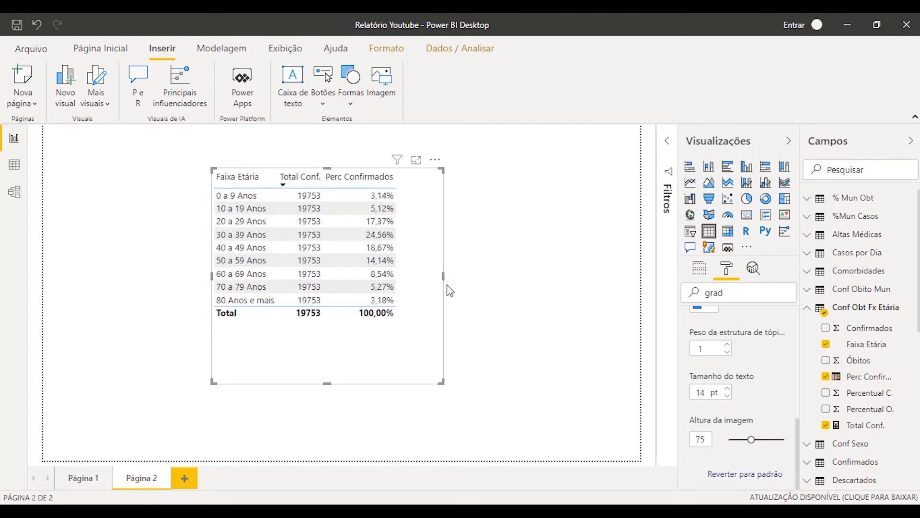
Shrink the table visual to fit its contents and move it to the upper-left area of the page
left_click_drag(443, 277, 410, 276)
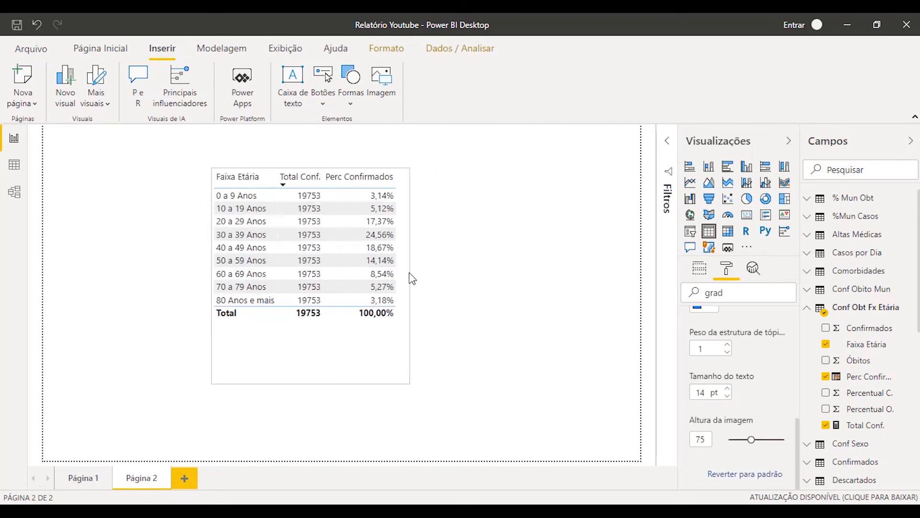
left_click_drag(310, 381, 343, 373)
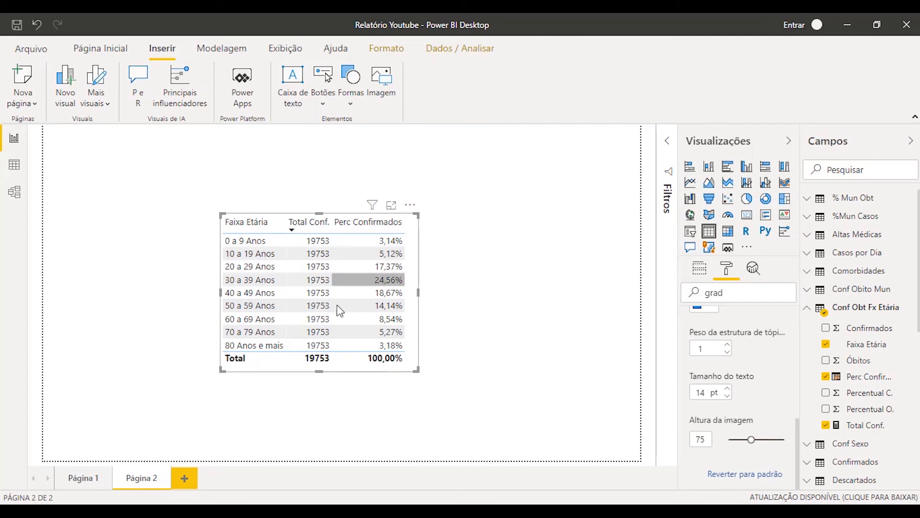
left_click_drag(340, 373, 184, 307)
Insert a separate line chart beside the table showing Perc Confirmados by Faixa Etária
left_click(405, 339)
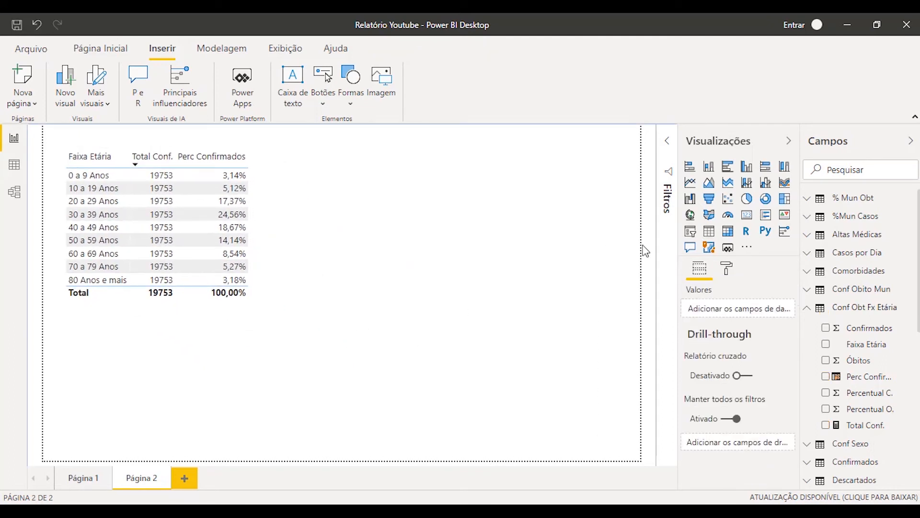
left_click(693, 187)
left_click_drag(211, 411, 458, 331)
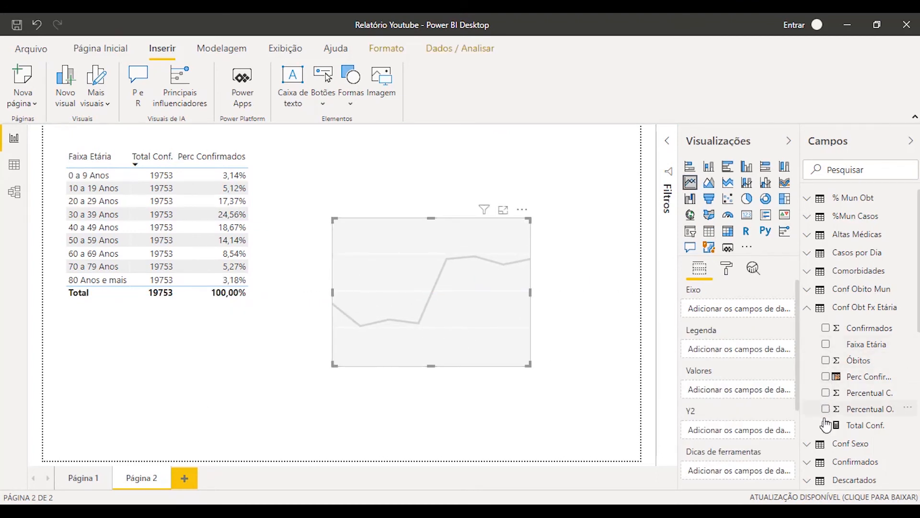
left_click(826, 344)
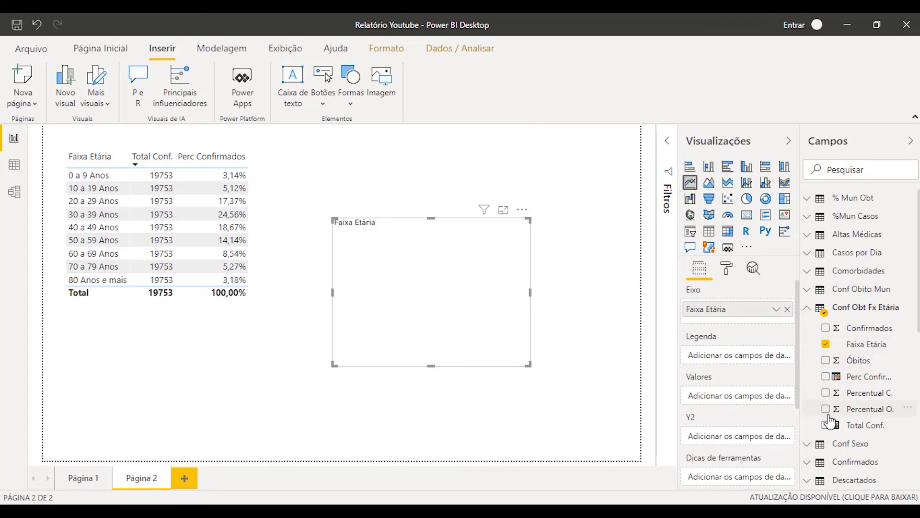
left_click(826, 377)
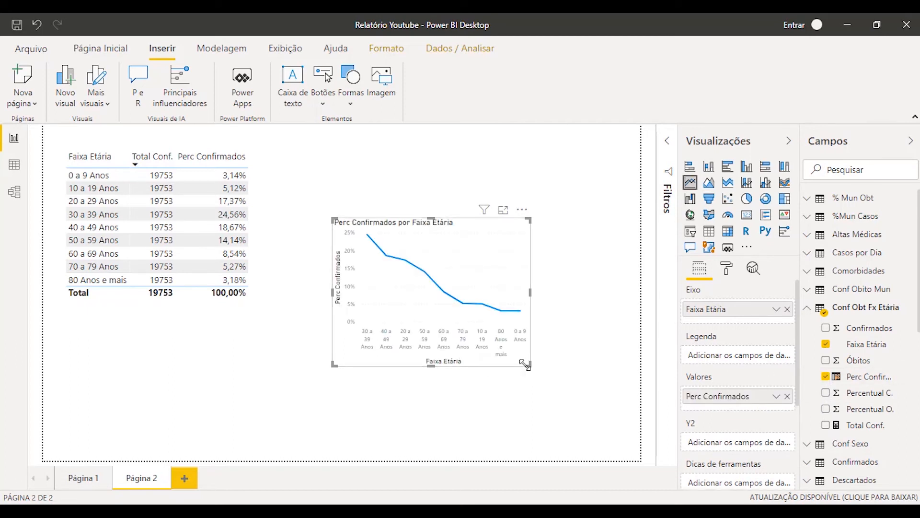
Enlarge the line chart, extend it toward the table, and place it level with the table at the top of the page
left_click_drag(529, 364, 623, 417)
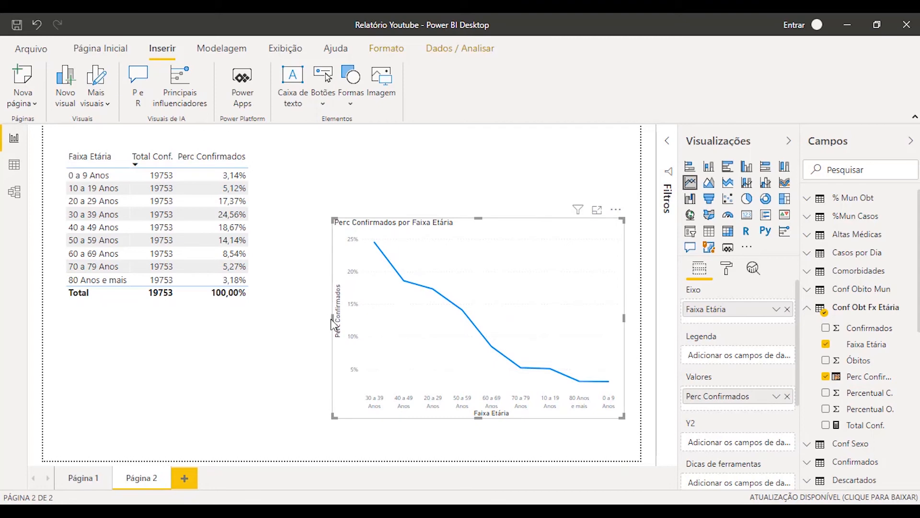
left_click_drag(331, 318, 270, 327)
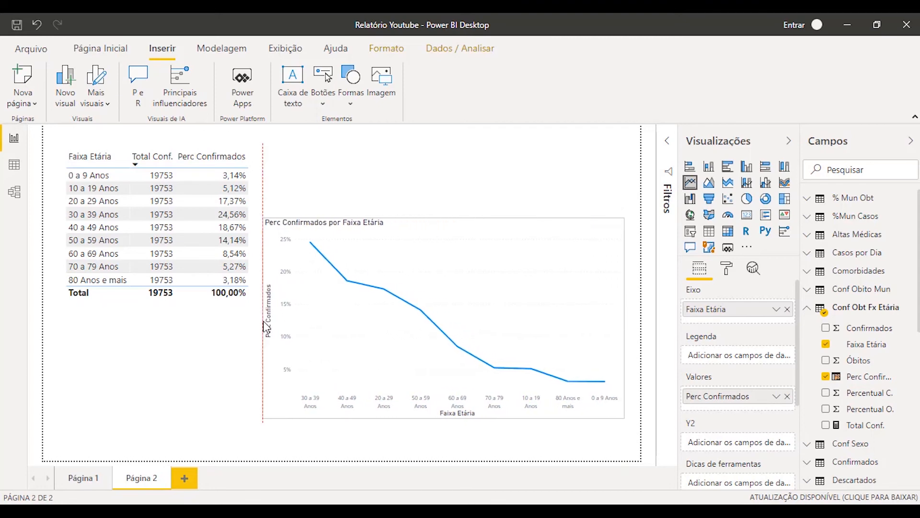
left_click_drag(441, 393, 440, 307)
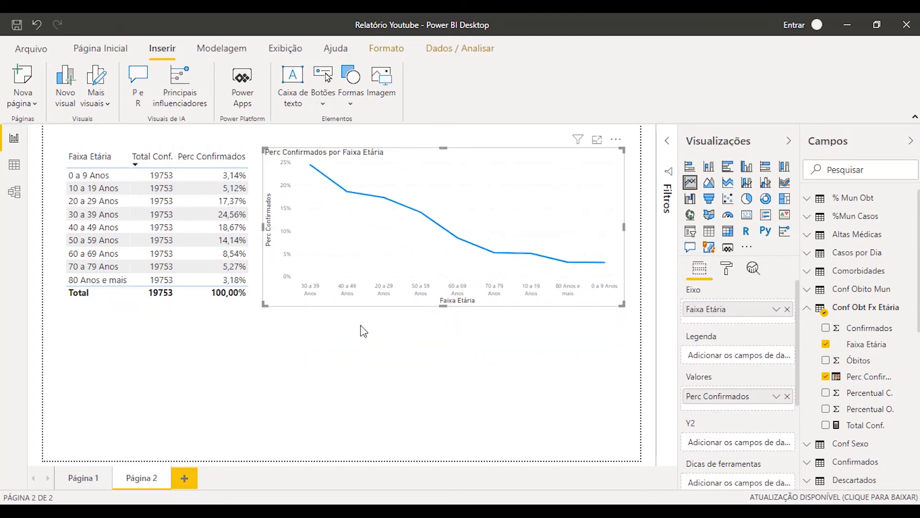
Insert a card visual below the table showing the Confirmados field
left_click(269, 398)
left_click(747, 214)
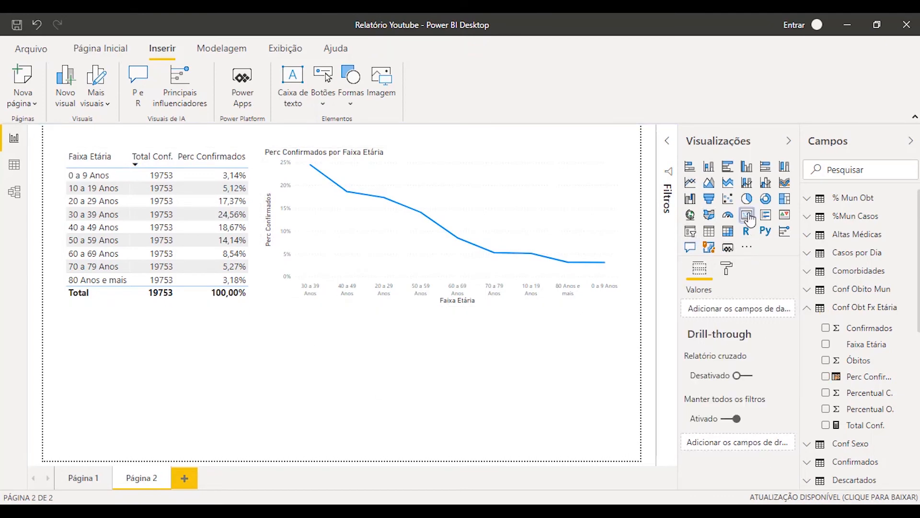
mouse_move(156, 414)
left_mouse_down()
mouse_move(143, 409)
mouse_move(157, 406)
left_mouse_up()
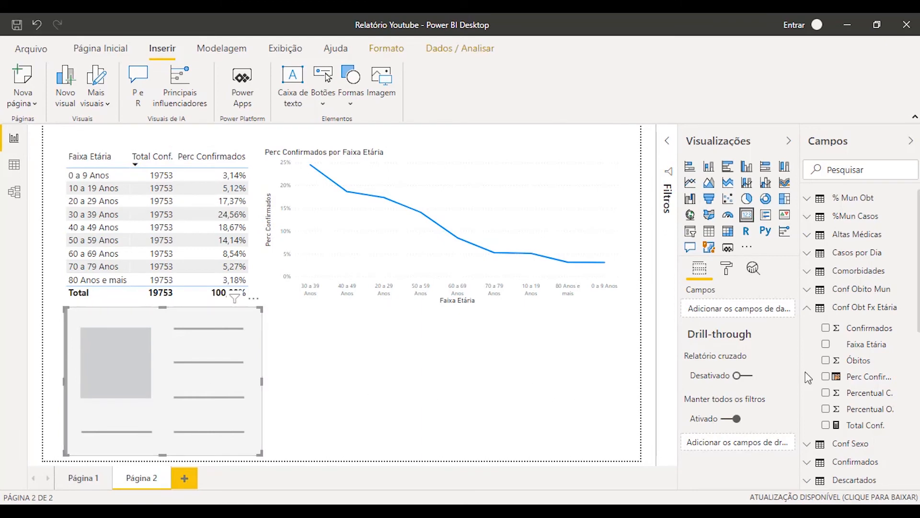
left_click(825, 328)
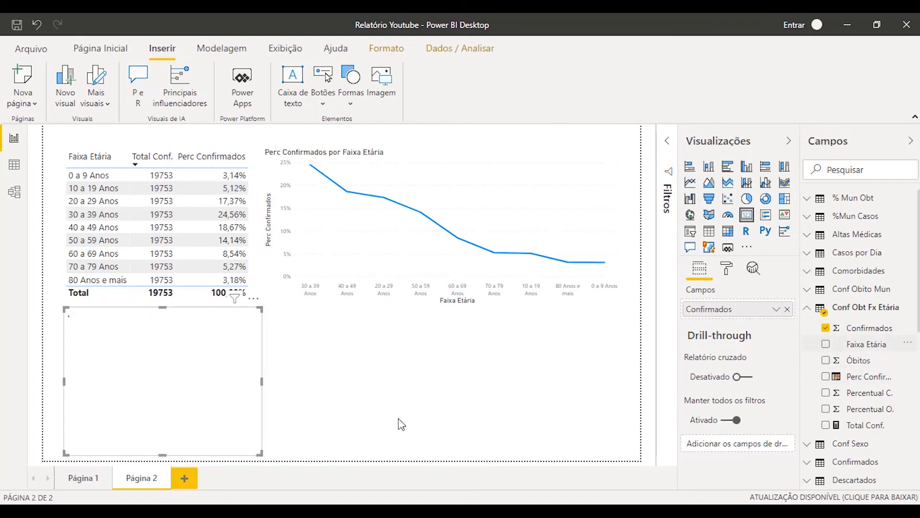
Insert a second card showing Óbitos beside the Confirmados card and narrow it to free space at its right
left_click(426, 389)
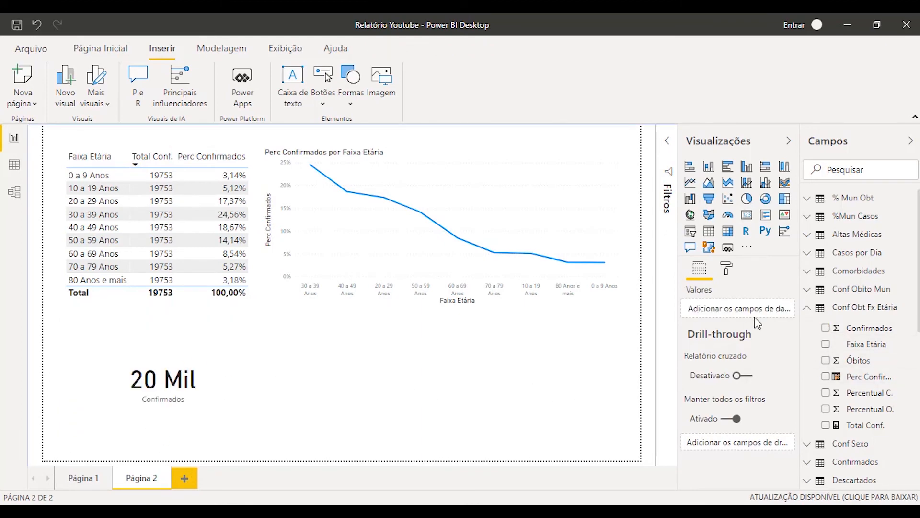
left_click(747, 214)
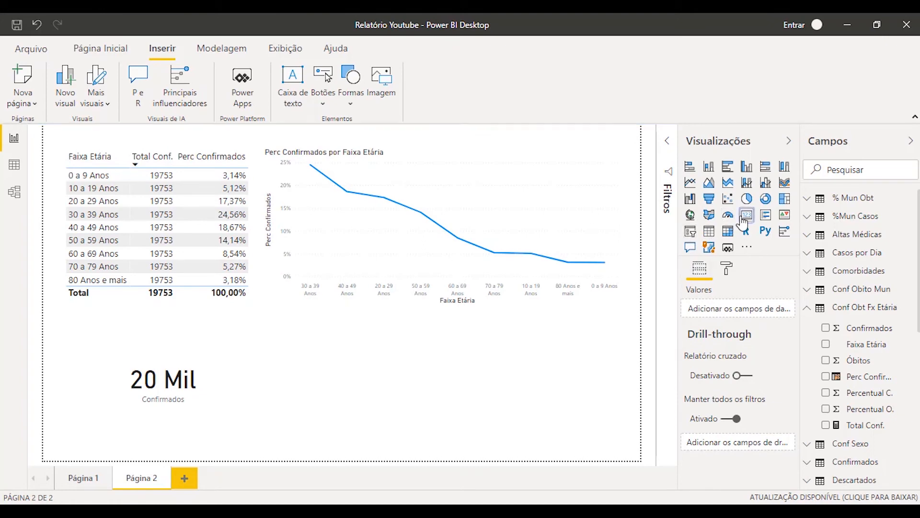
left_click(825, 359)
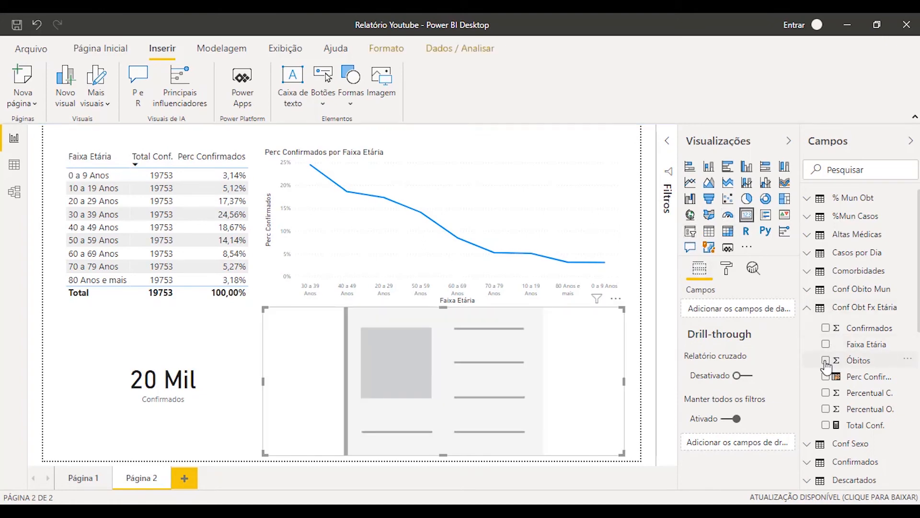
left_click_drag(623, 381, 447, 387)
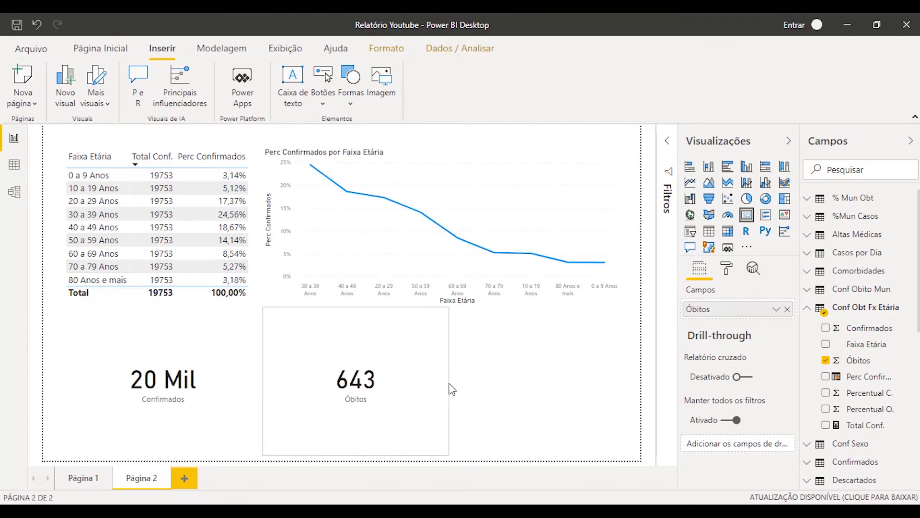
Add a third visual for Perc Confirmados beside the Óbitos card and convert it into a card
left_click(573, 404)
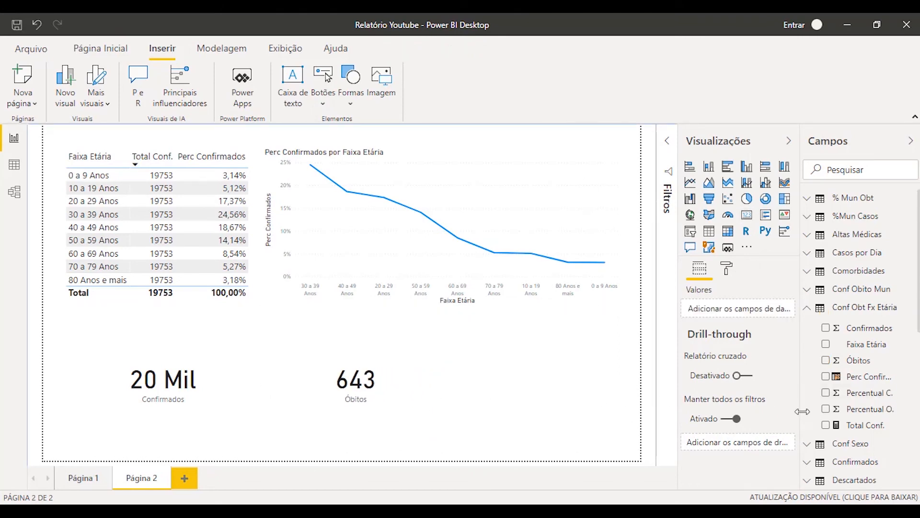
left_click(825, 376)
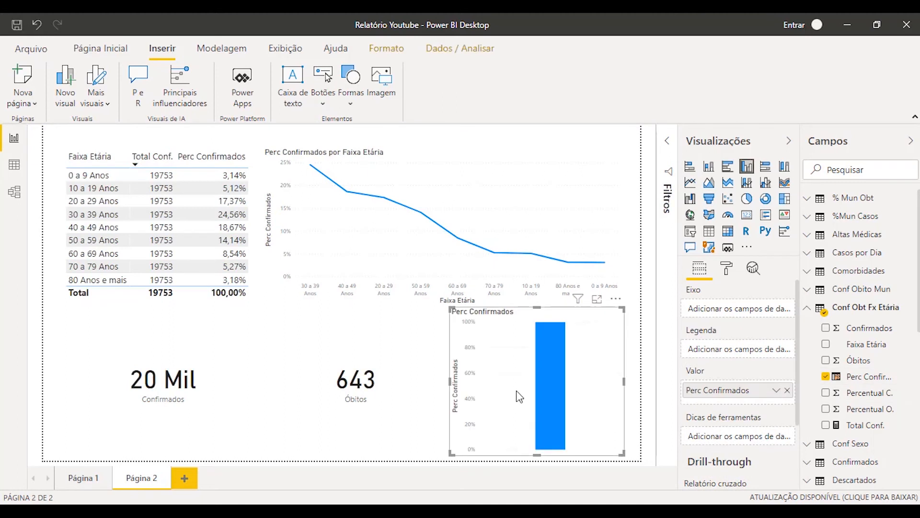
left_click(747, 215)
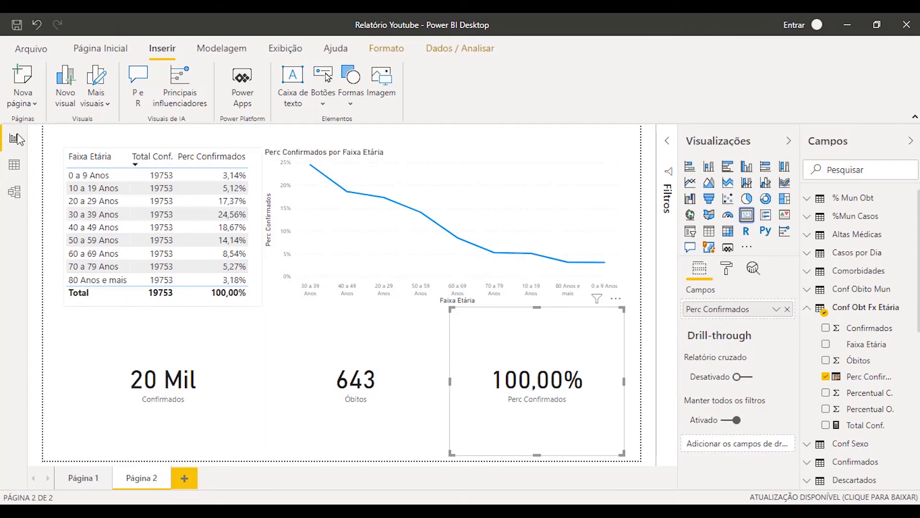
Review the Perc Confirmados column formula in the data view, highlighting its [Total Conf.] reference
left_click(14, 164)
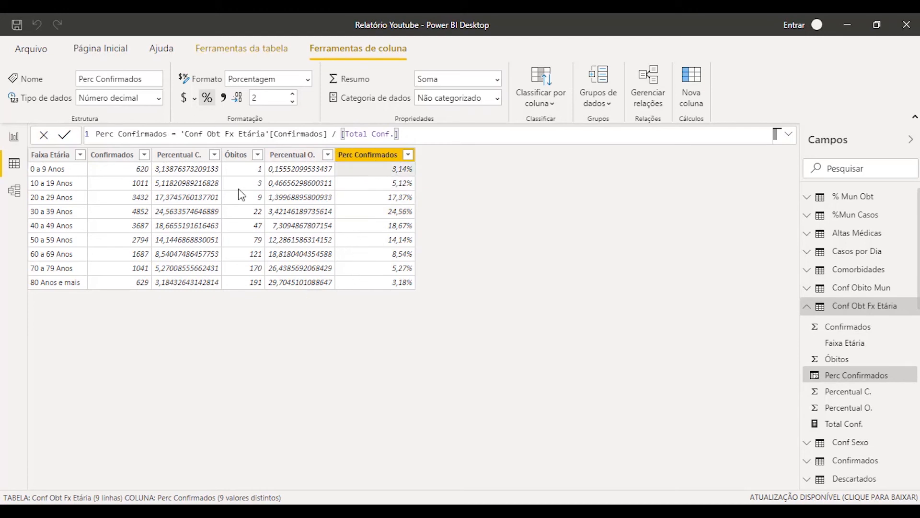
left_click_drag(182, 132, 441, 139)
left_click(225, 133)
left_click_drag(340, 135, 412, 131)
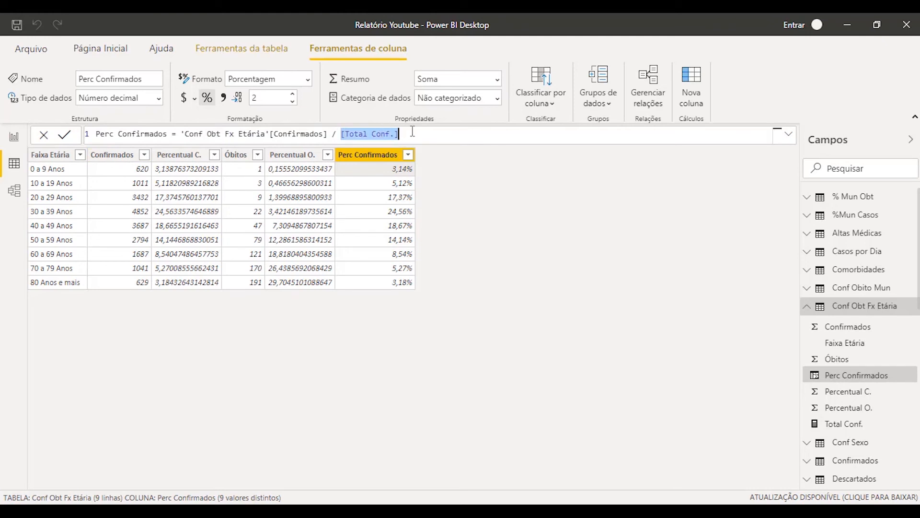
Open the Total Conf. measure and examine the SUM function in its formula
left_click(861, 423)
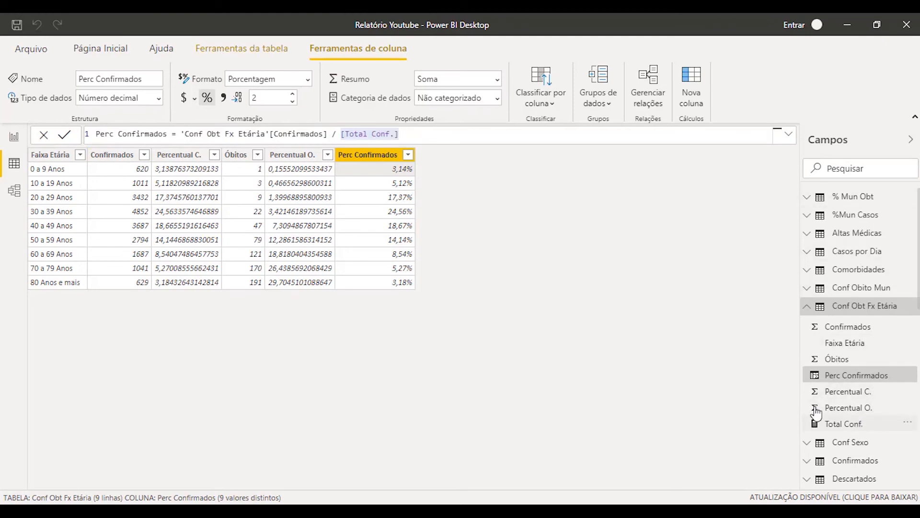
left_click(856, 426)
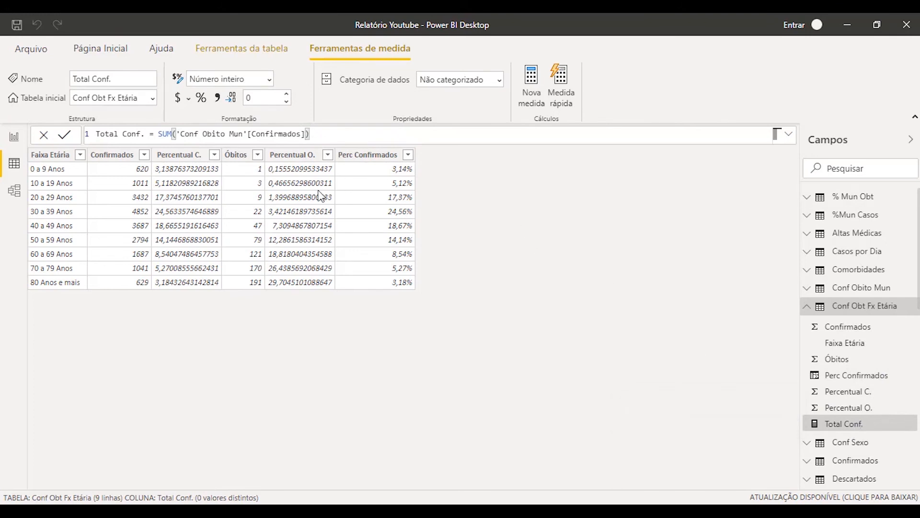
left_click(157, 134)
double_click(163, 134)
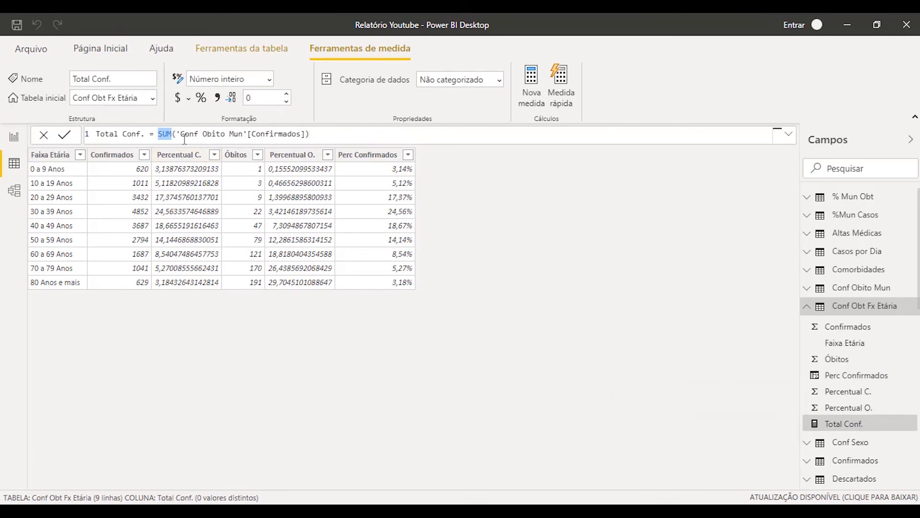
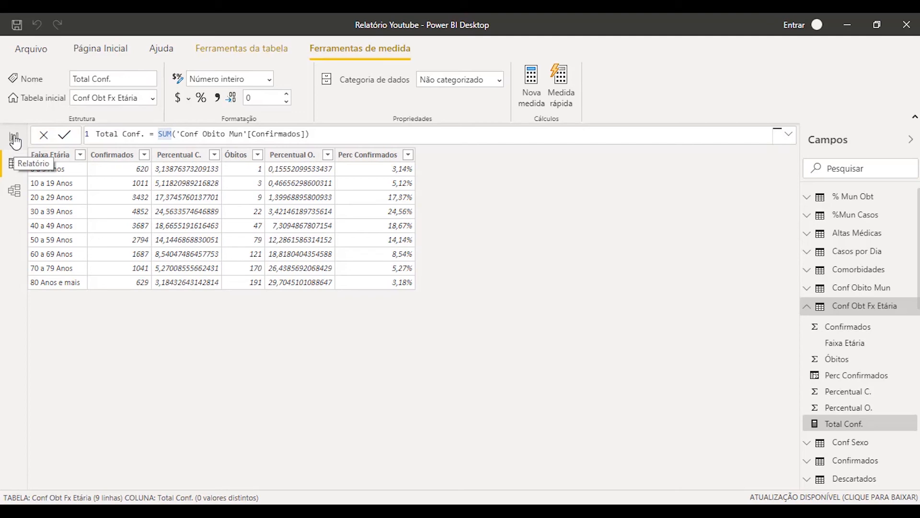
Return to the report view and compare the visuals on Página 1 with those on Página 2
left_click(14, 138)
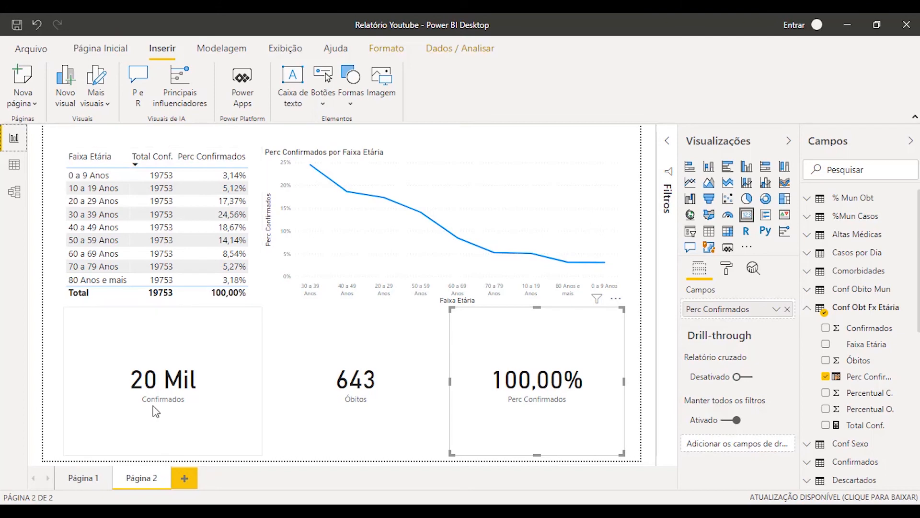
left_click(95, 478)
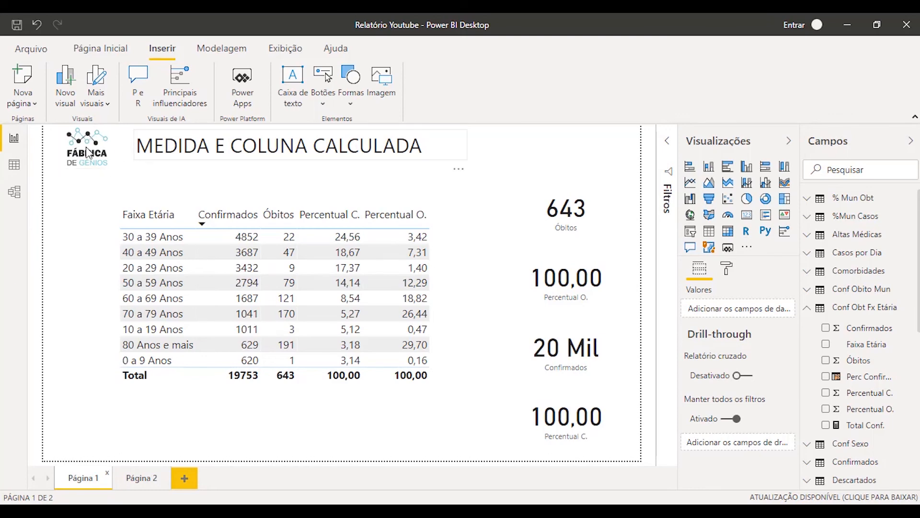
left_click(141, 477)
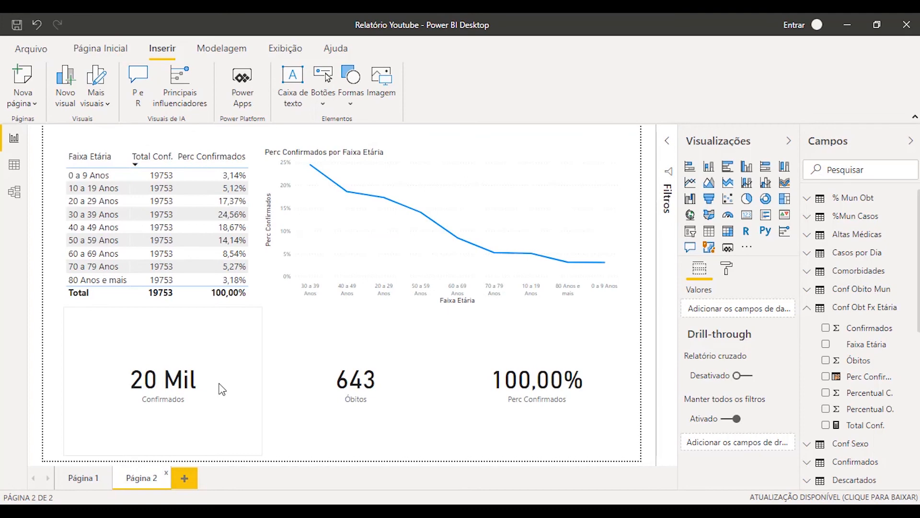
Move the narrowed Perc Confirmados card and the Óbitos card to the top of Página 2, and the line chart to its lower right
left_click(222, 355)
left_click_drag(540, 354, 584, 347)
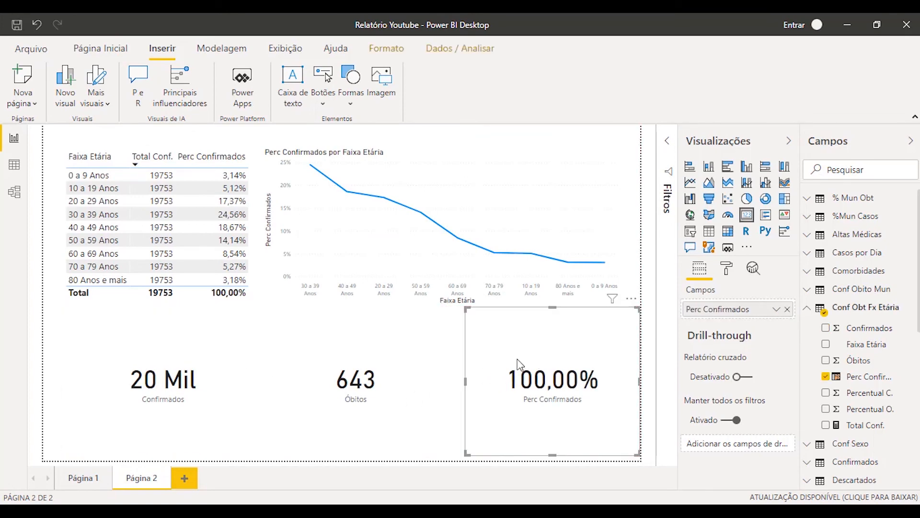
left_click_drag(463, 381, 495, 201)
left_click(410, 156)
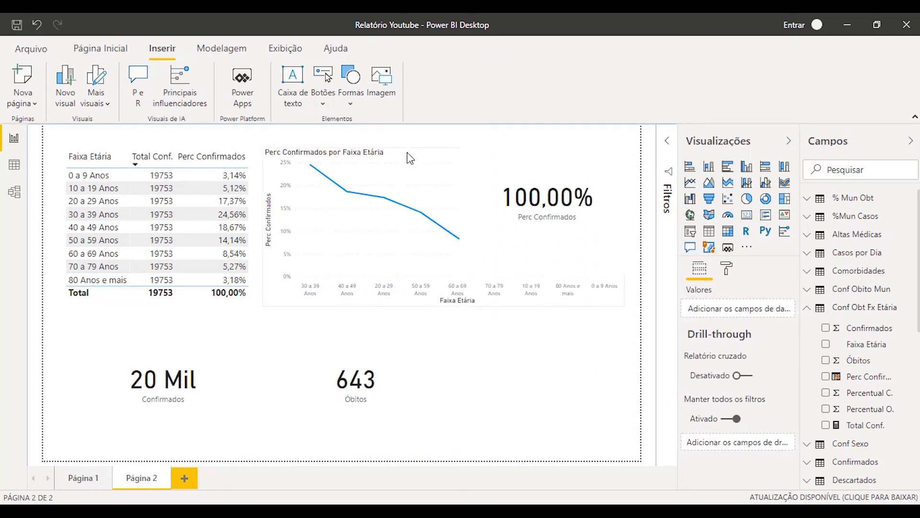
left_click_drag(409, 156, 442, 338)
left_click_drag(277, 379, 366, 175)
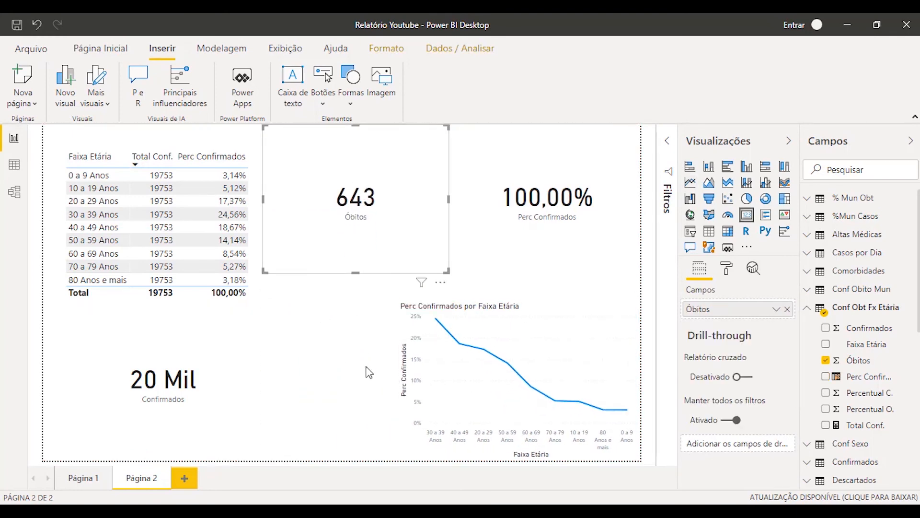
Widen the line chart toward the left and move the Confirmados card out of the page's lower-left area
left_click(395, 384)
left_click_drag(395, 385, 238, 383)
left_click_drag(188, 335, 456, 254)
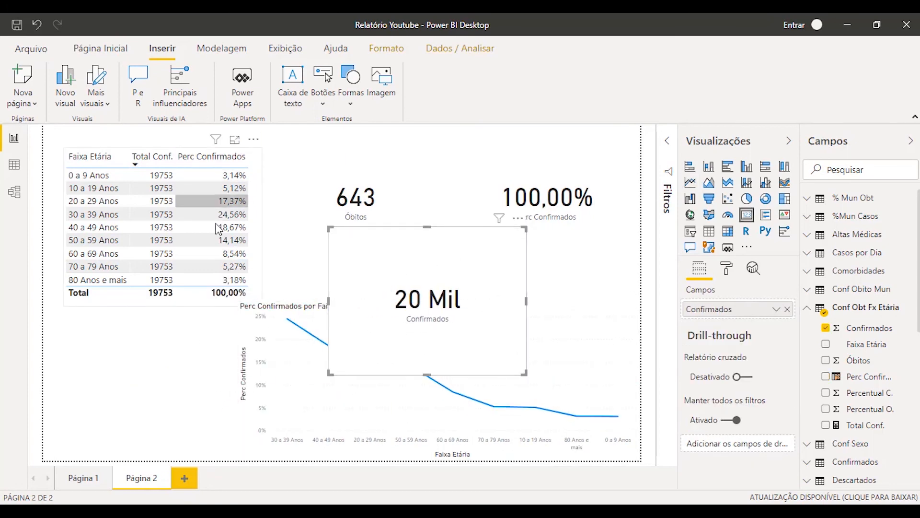
Move the age-group table to the page's lower-left corner and fit the line chart's left edge against it
left_click(191, 153)
left_click_drag(183, 155, 166, 308)
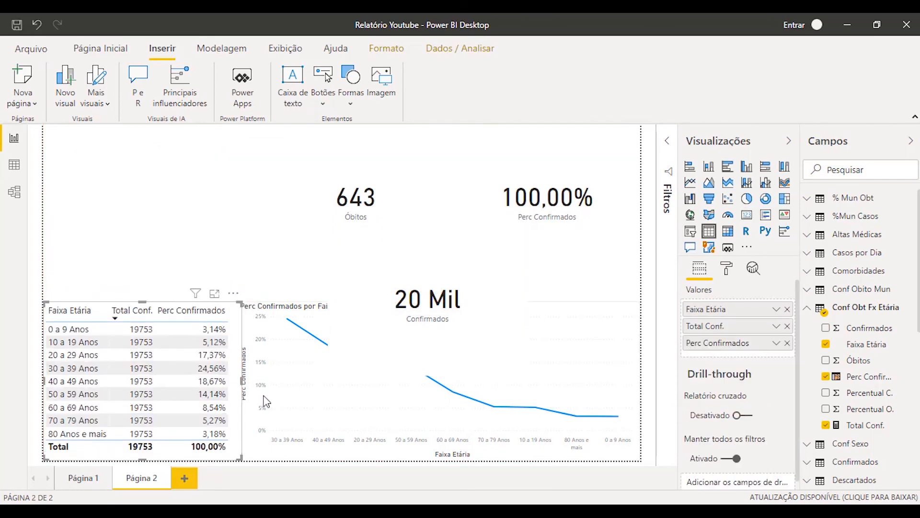
left_click(285, 297)
left_click(245, 392)
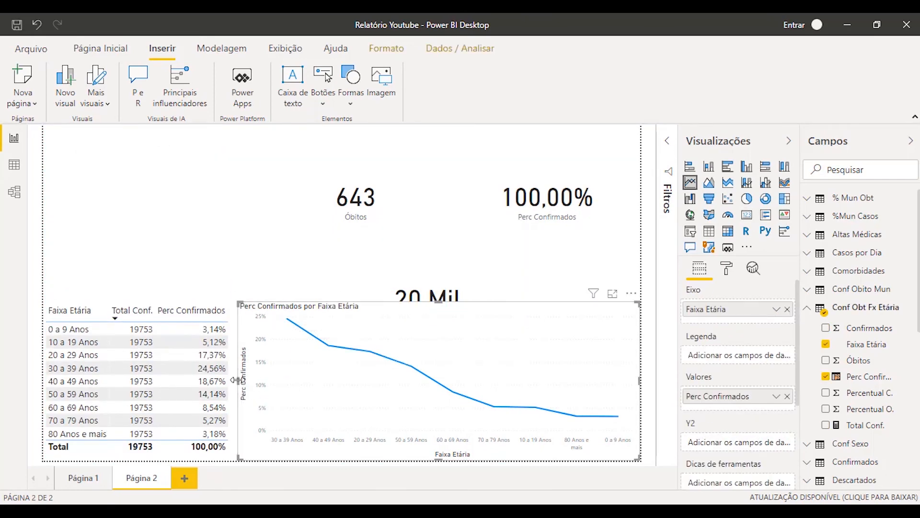
mouse_move(239, 382)
left_mouse_down()
mouse_move(252, 383)
mouse_move(242, 384)
left_mouse_up()
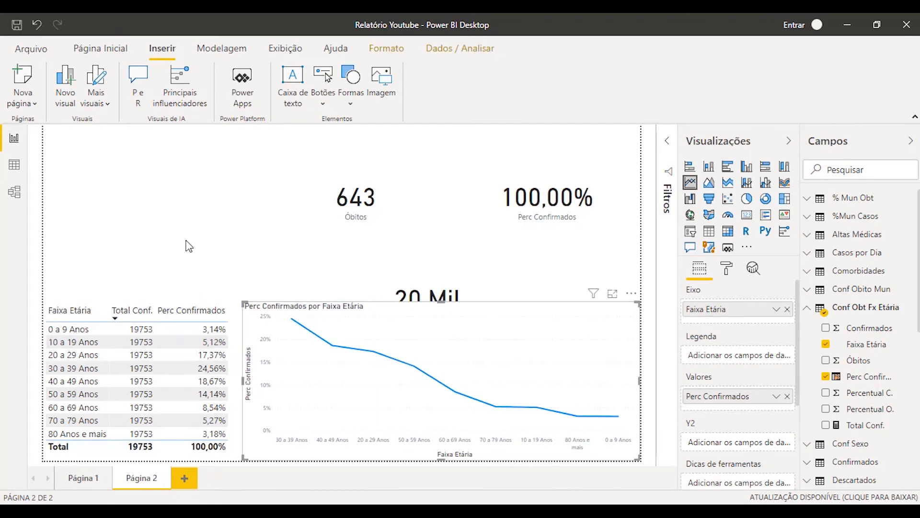
Remove Total Conf. from the age-group table and narrow it, extending the line chart left to meet the table
left_click(187, 276)
left_click(154, 312)
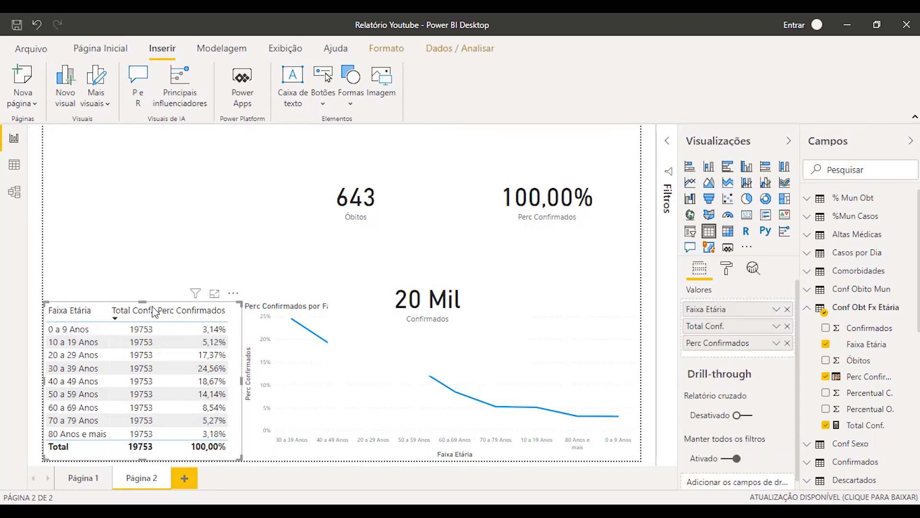
left_click(786, 326)
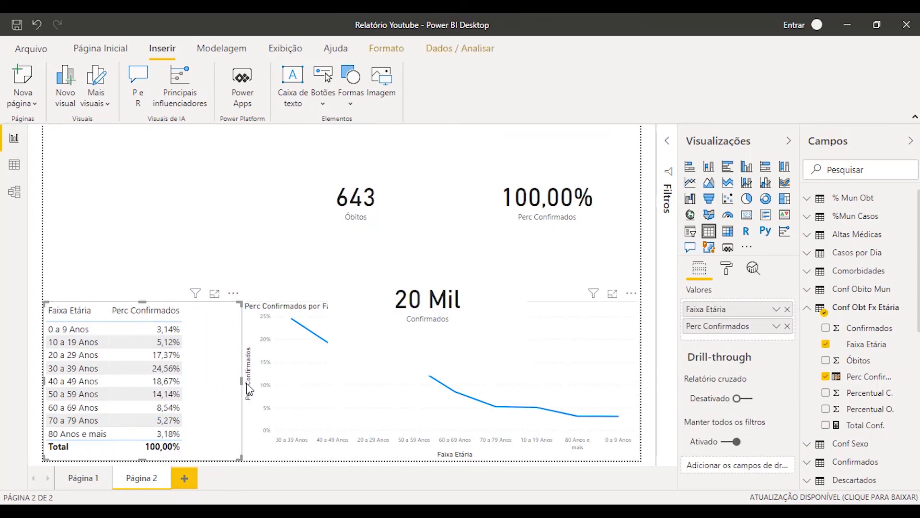
left_click_drag(242, 376, 190, 380)
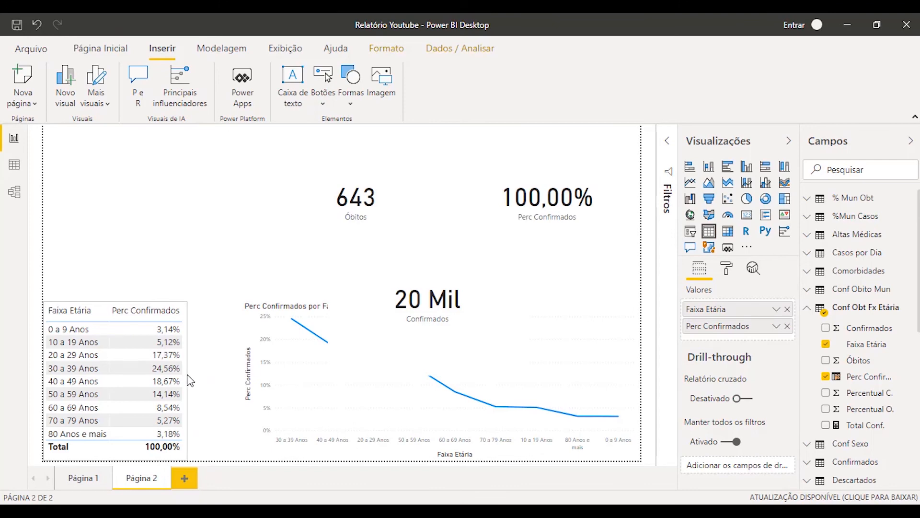
left_click(244, 379)
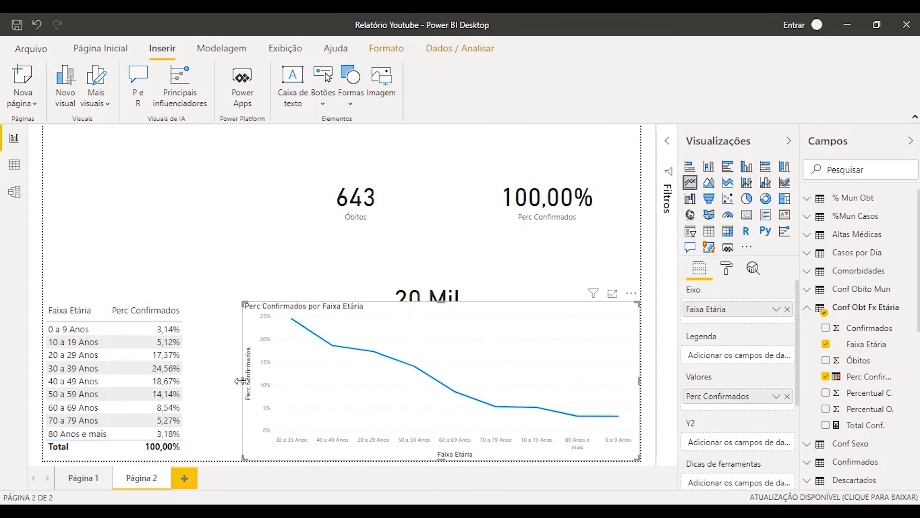
left_click_drag(242, 381, 192, 383)
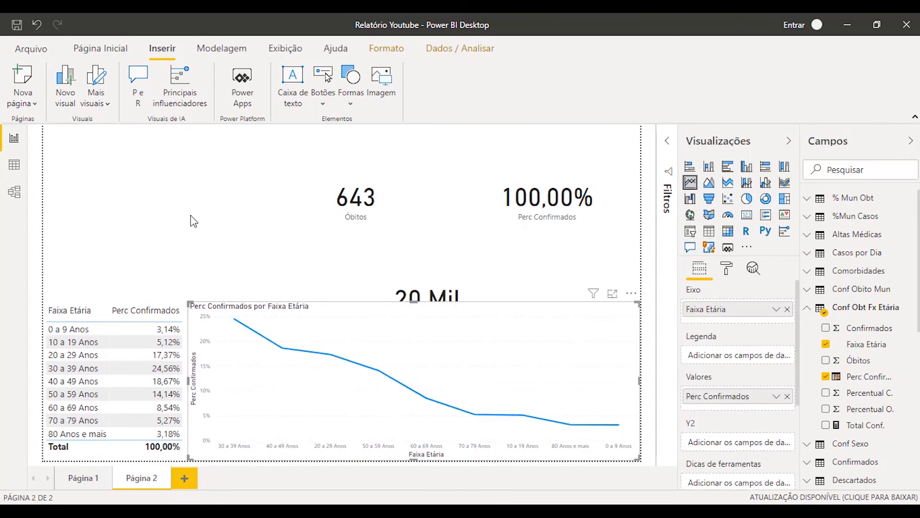
Move the Confirmados card to the page's upper left and narrow the Perc Confirmados card against the right page edge
left_click(424, 358)
left_click_drag(459, 313, 225, 212)
left_click_drag(509, 248, 564, 234)
left_click_drag(465, 199, 512, 208)
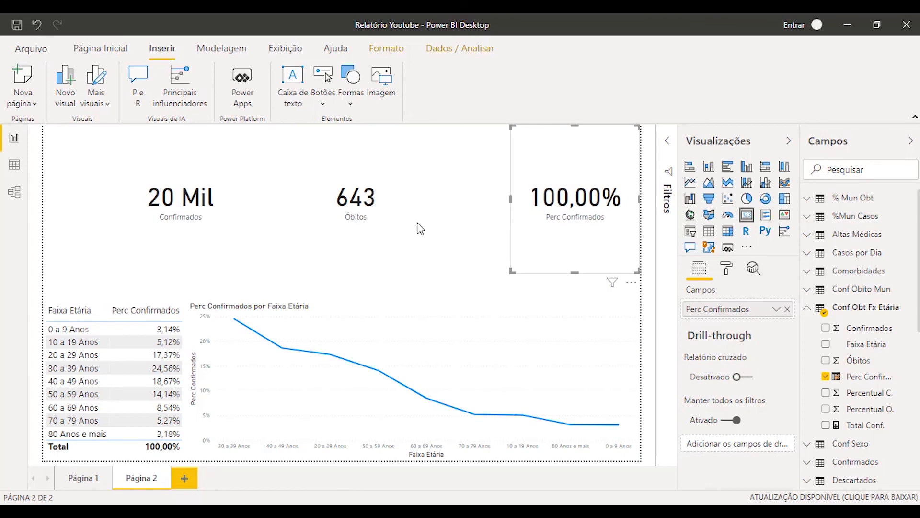
Narrow the Óbitos and Confirmados cards and place them side by side next to the Perc Confirmados card
left_click_drag(407, 229, 449, 234)
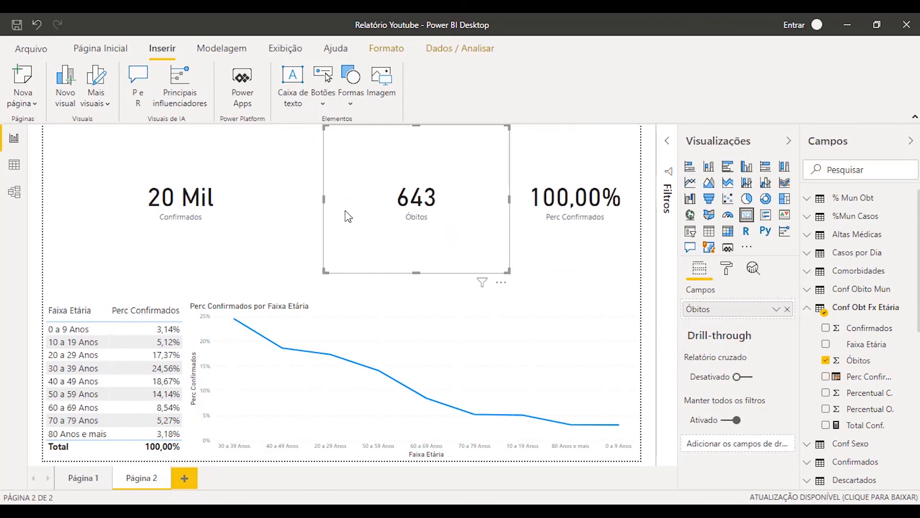
left_click_drag(325, 204, 381, 204)
left_click_drag(271, 222, 342, 225)
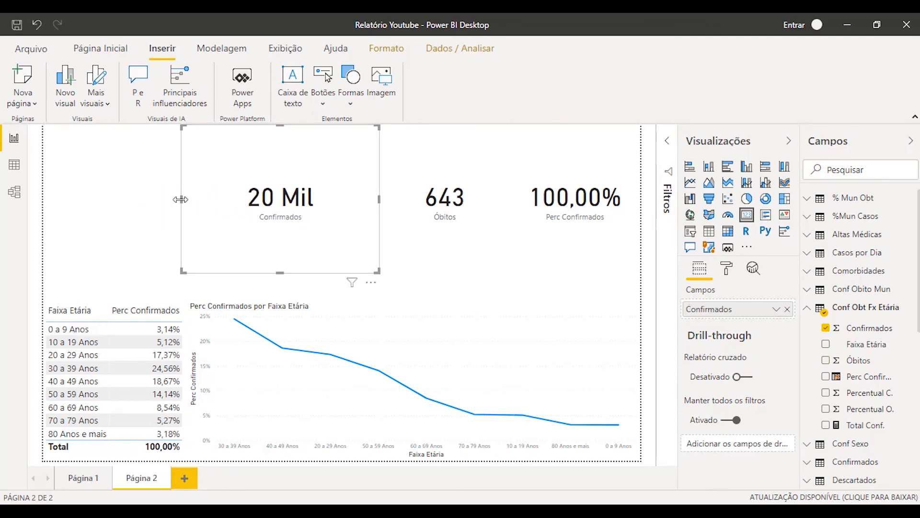
left_click_drag(186, 204, 232, 203)
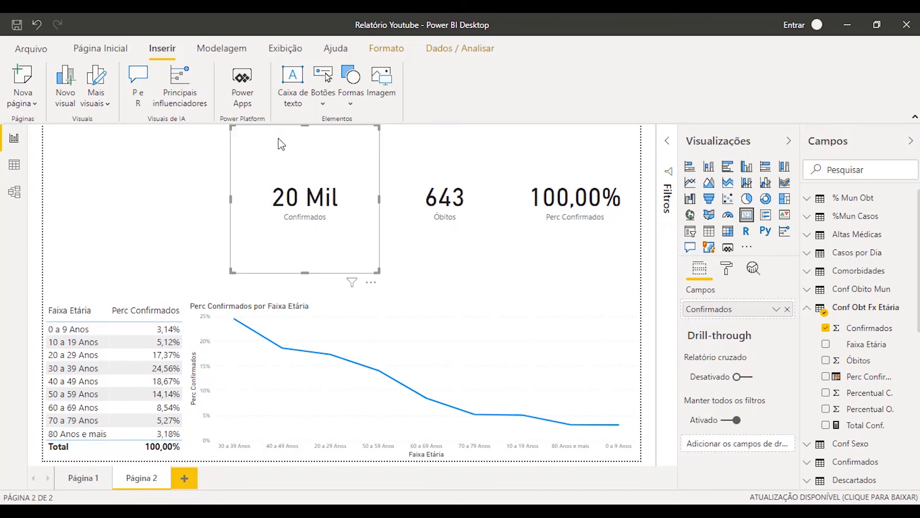
Shorten the Confirmados and Óbitos cards and line them up from the page's left edge, above the table and chart
left_click_drag(307, 128, 61, 222)
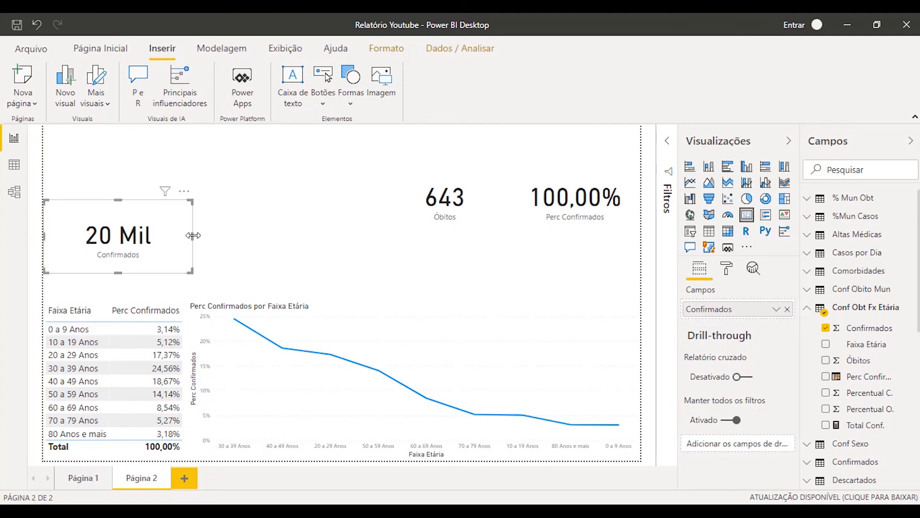
left_click_drag(193, 235, 280, 241)
left_click_drag(420, 218, 312, 221)
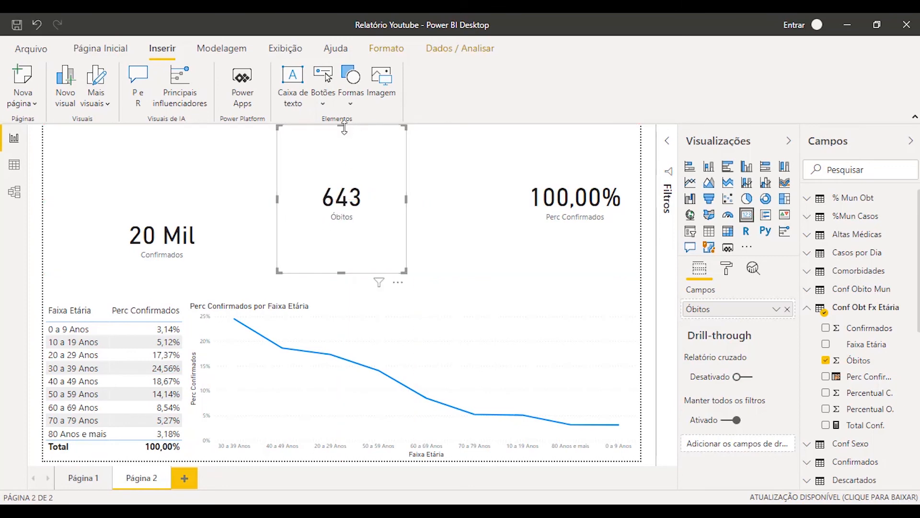
left_click_drag(341, 125, 345, 221)
left_click(244, 228)
left_click_drag(410, 237, 472, 236)
Shorten the Perc Confirmados card and widen it to fill the row beside the Óbitos card
left_click(528, 212)
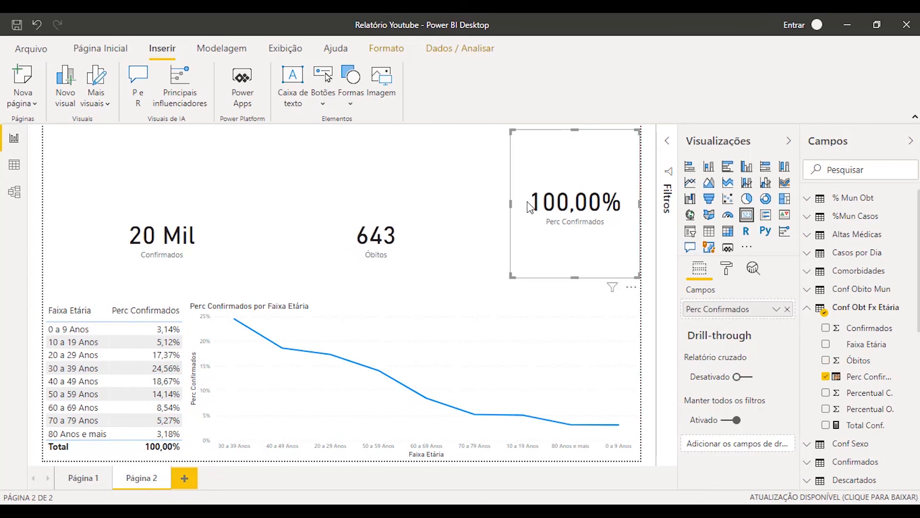
left_click_drag(530, 201, 459, 252)
left_click(487, 208)
left_click(517, 200)
left_click_drag(512, 196, 473, 237)
left_click_drag(556, 134, 549, 207)
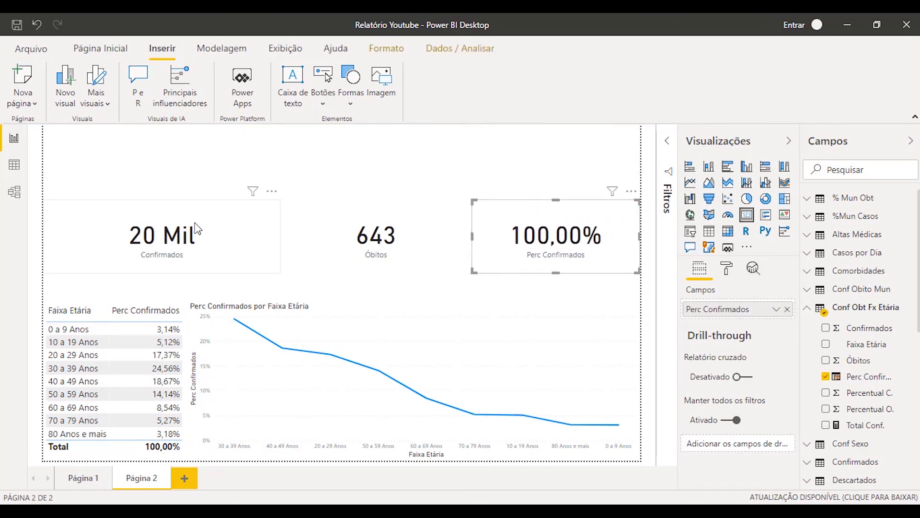
left_click(365, 154)
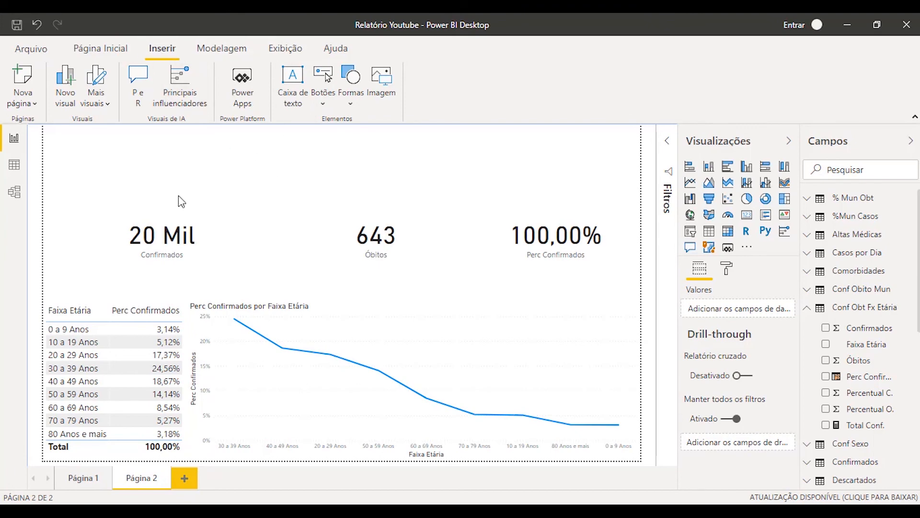
Insert the Logo FG image and narrow it to fit the page's upper-left corner
left_click(385, 81)
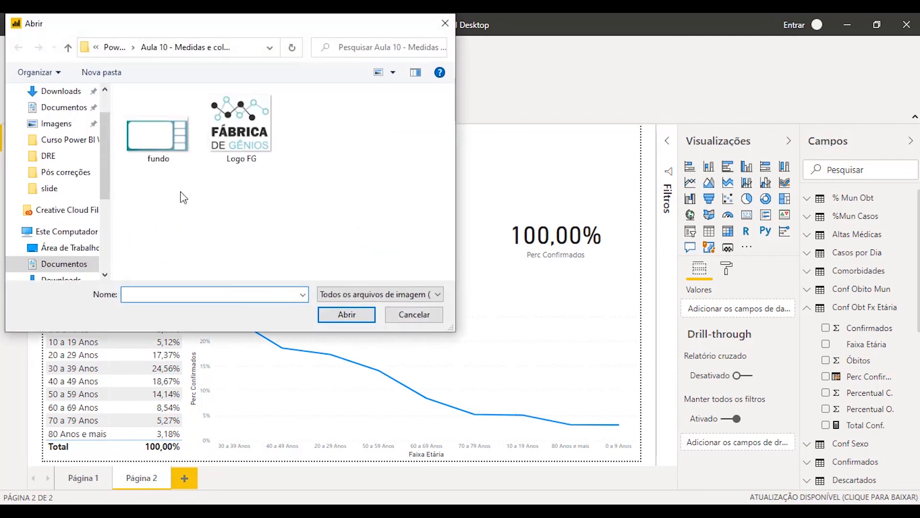
left_click(258, 106)
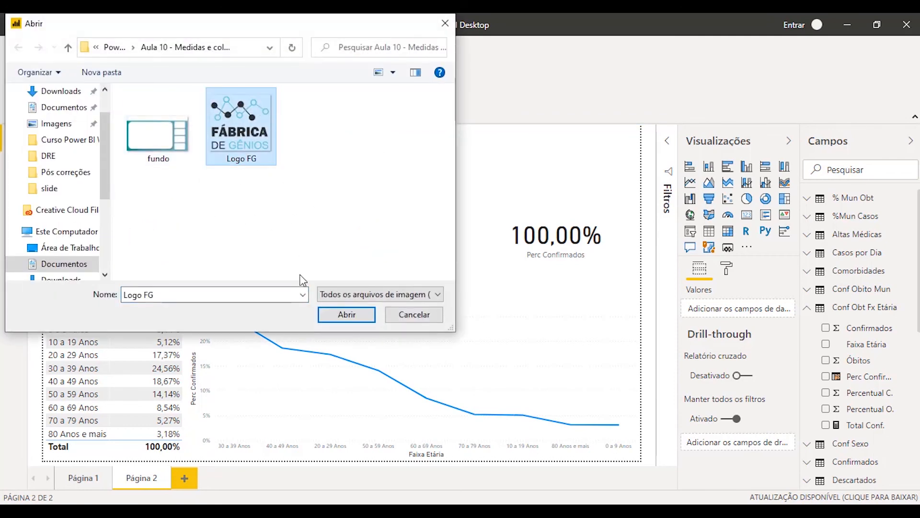
left_click(347, 315)
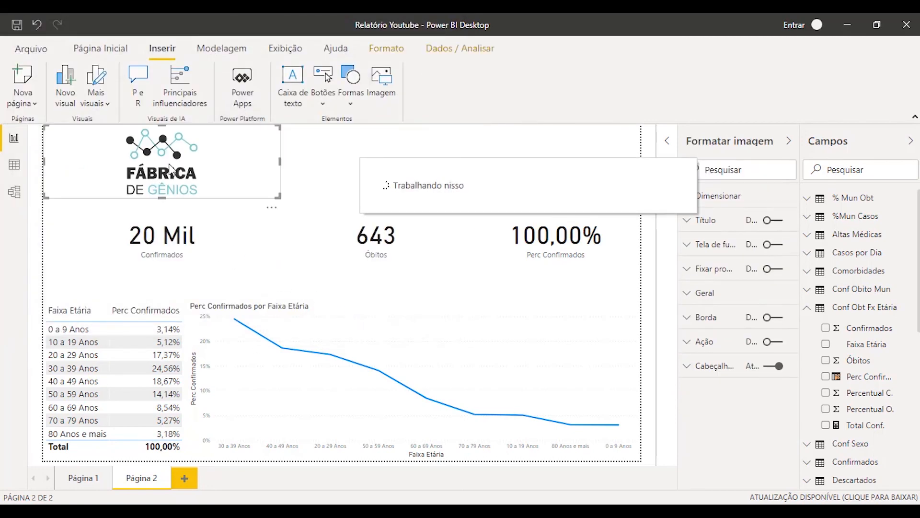
left_click_drag(280, 160, 120, 199)
left_click(187, 211)
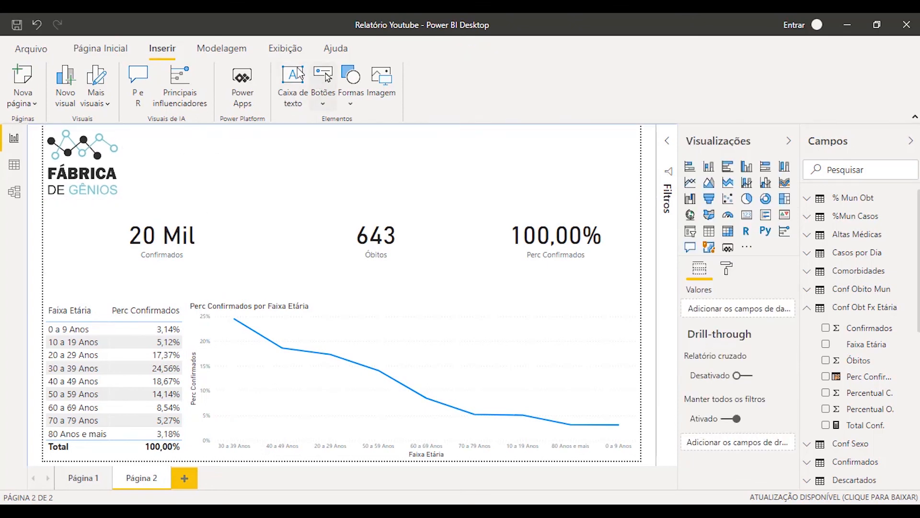
Add a text box spanning the space beside the logo with the title "FUNÇÕES DAX - MEDIDAS E COLUNAS CALCULADAS"
left_click(294, 76)
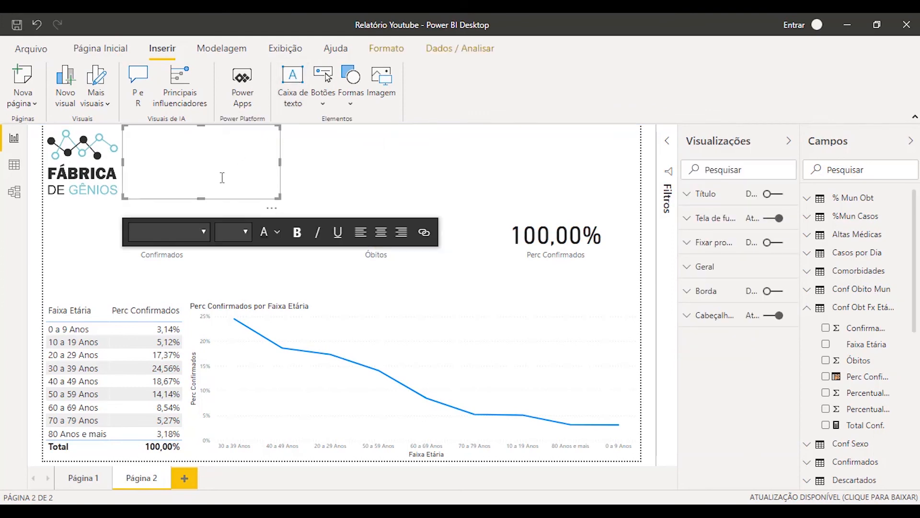
left_click_drag(280, 161, 640, 163)
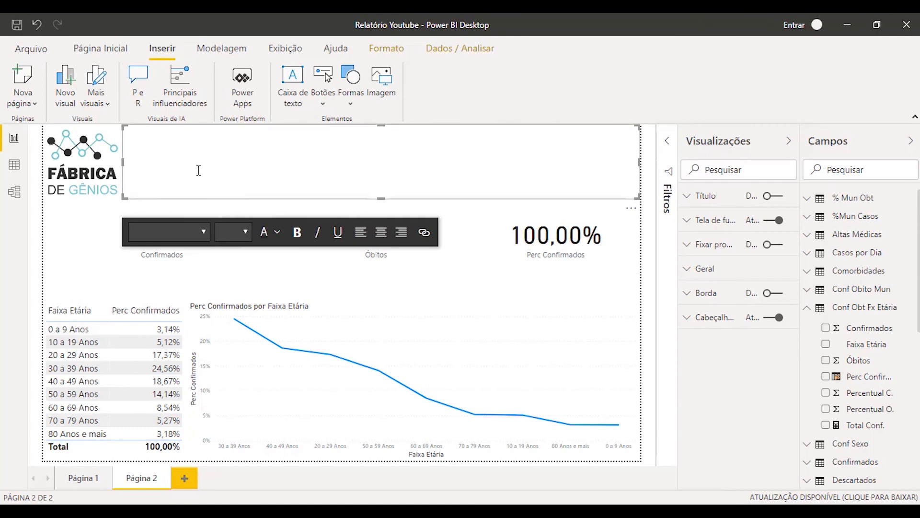
left_click(244, 190)
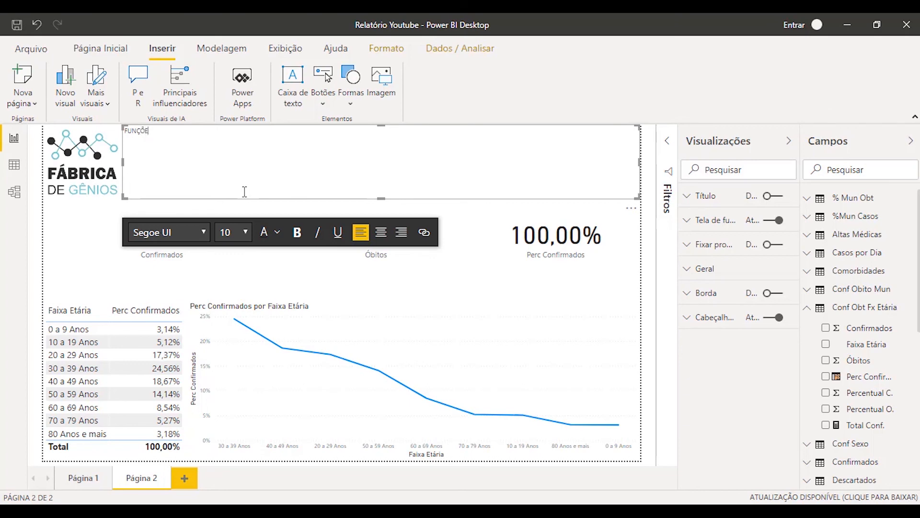
type("FUNÇÕES DAX - MEDI")
type("DAS ")
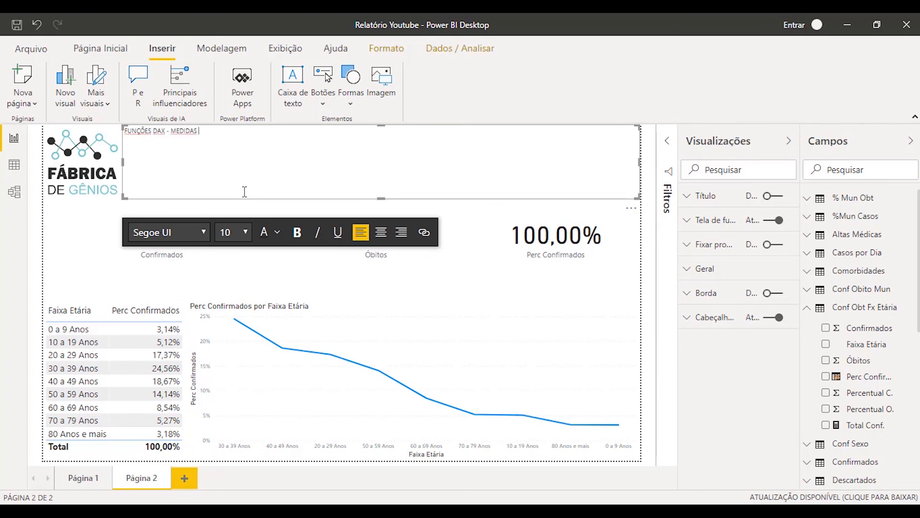
type("E COLUNAS CALCULADAS")
Set the font size of the whole page title to 32
left_click_drag(270, 132, 129, 139)
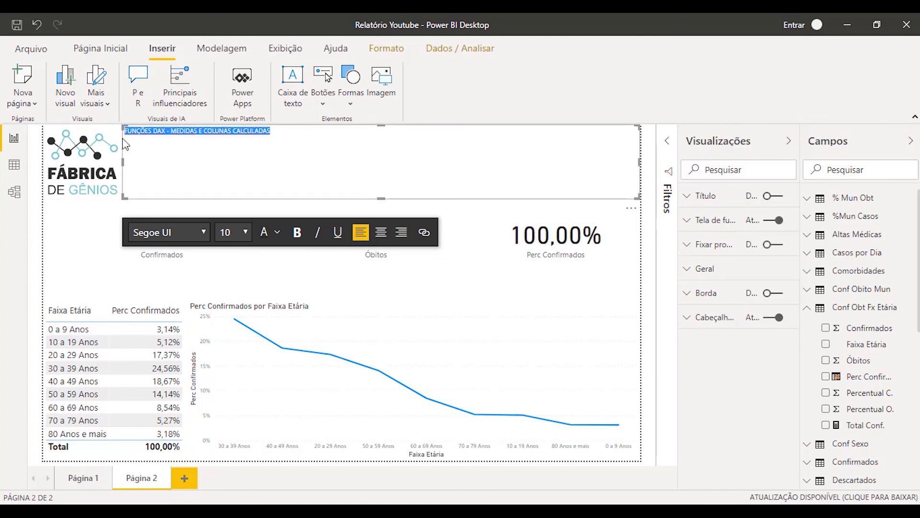
left_click(246, 232)
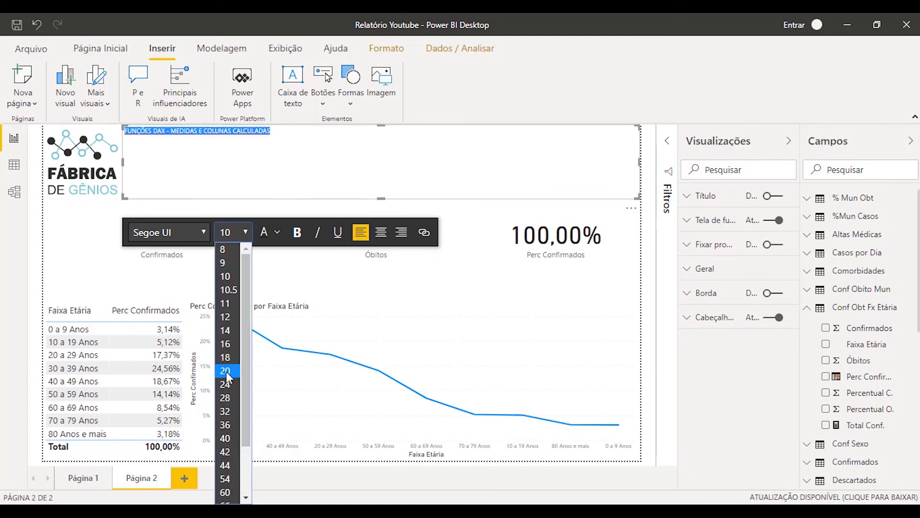
left_click(226, 398)
left_click(250, 235)
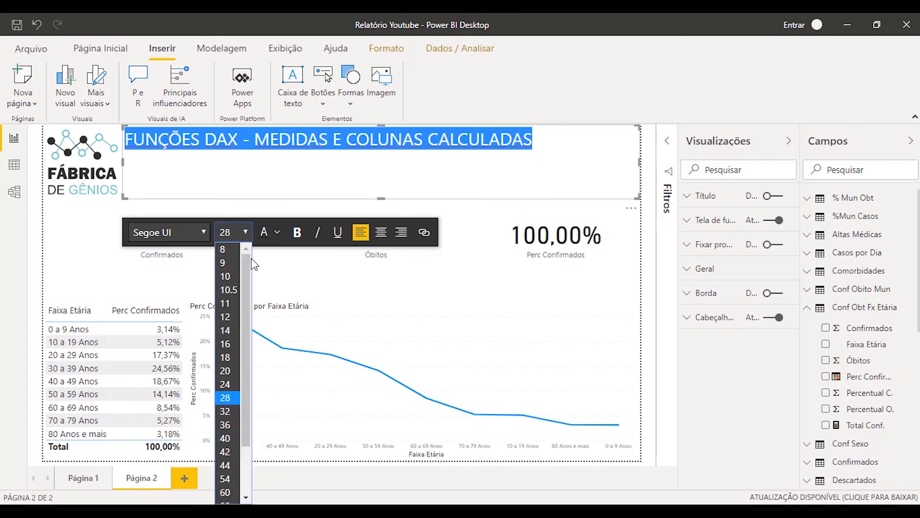
left_click(230, 415)
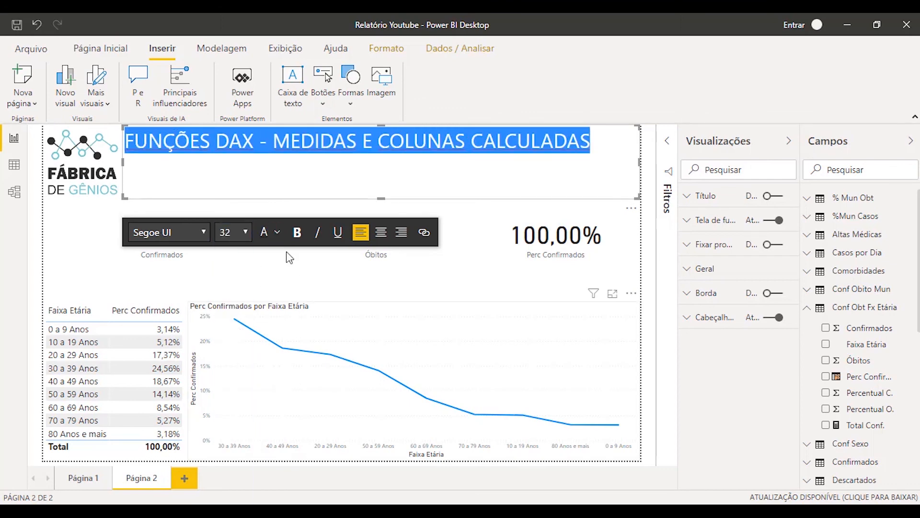
Try bold formatting and a blue font colour on the page title
left_click(298, 232)
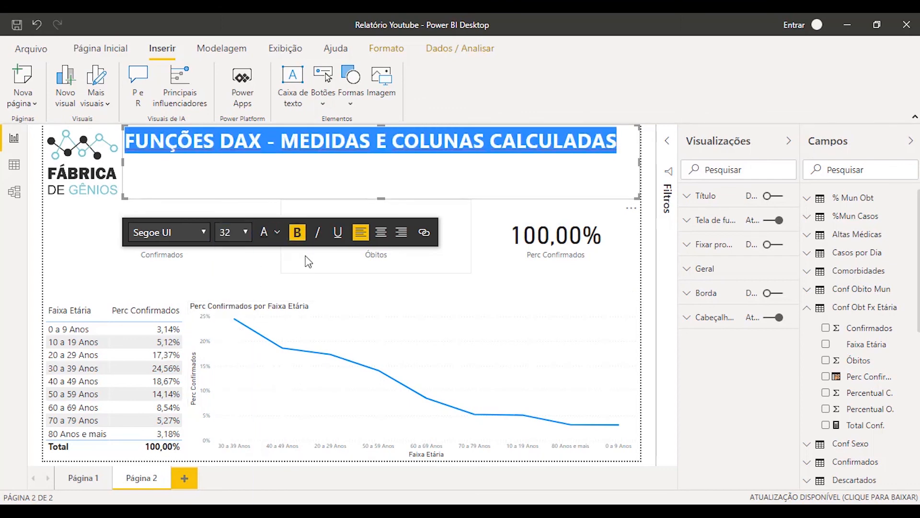
left_click(297, 232)
left_click(276, 232)
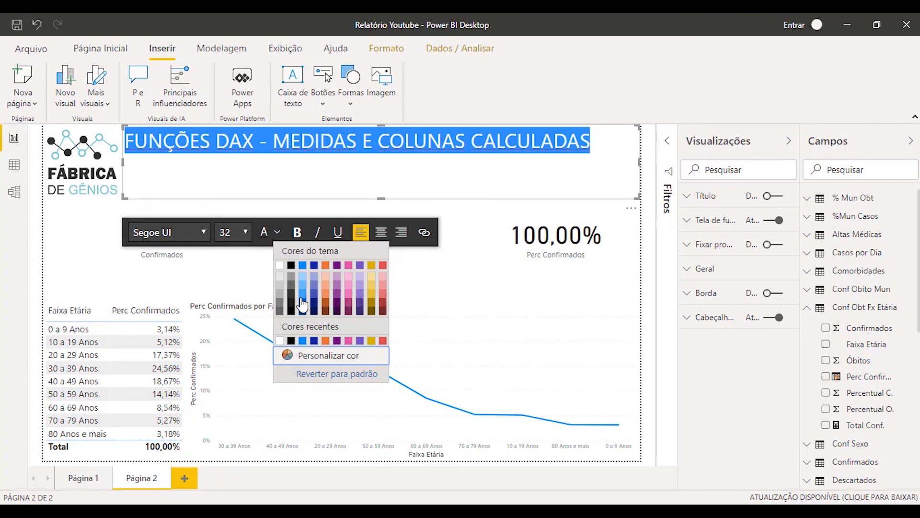
left_click(303, 301)
Centre the page title in its text box and set its font colour to black
left_click(205, 232)
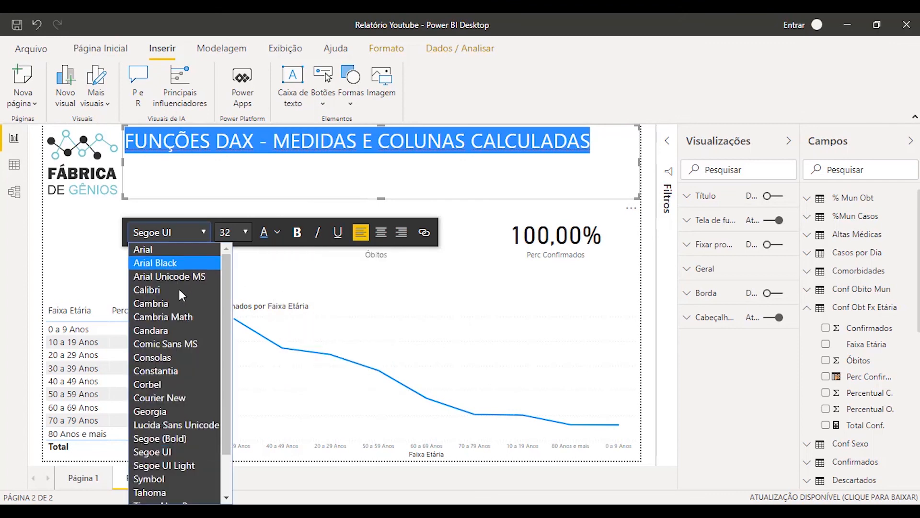
left_click(381, 232)
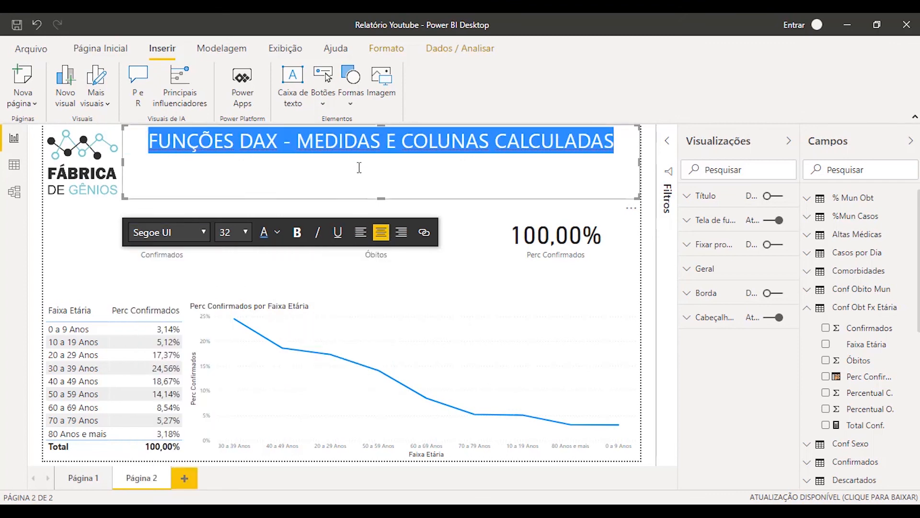
left_click(349, 178)
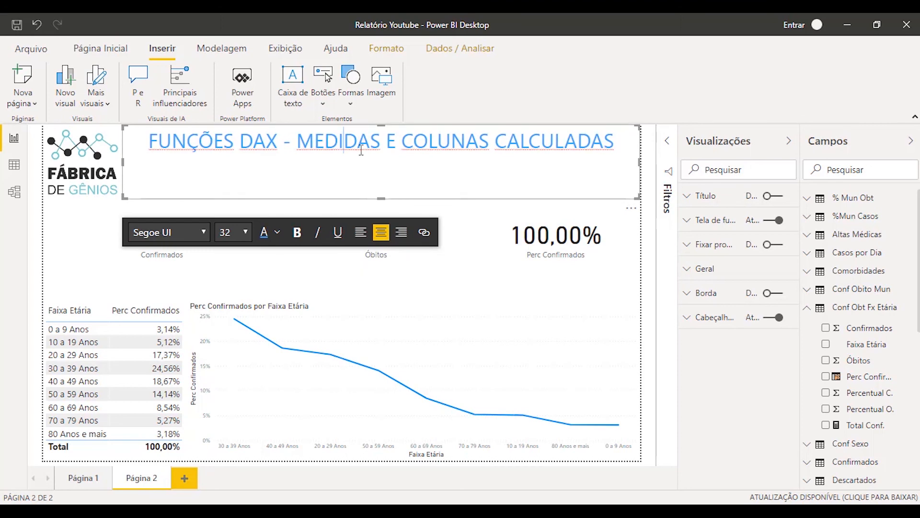
key("ctrl+a")
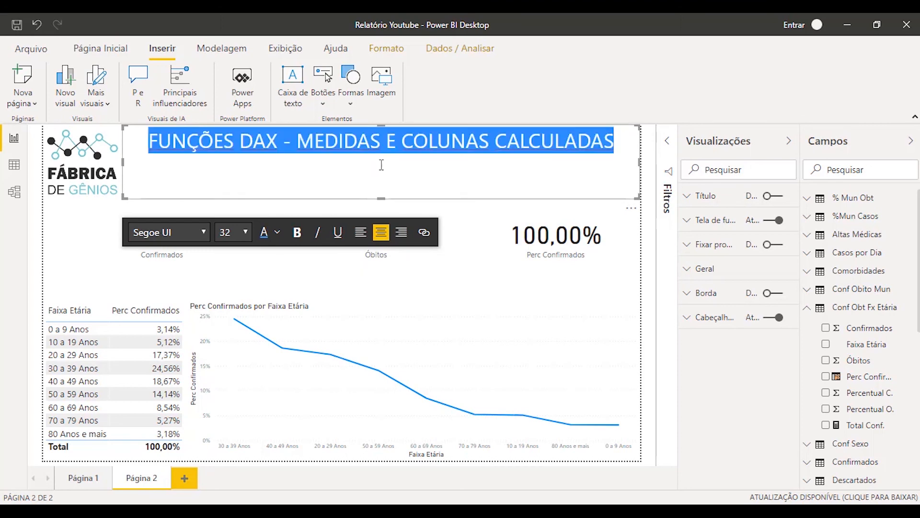
left_click(277, 232)
left_click(291, 265)
left_click(318, 179)
Shorten the title's text box to about one line high and move it slightly down to sit level with the logo
left_click_drag(382, 197, 382, 161)
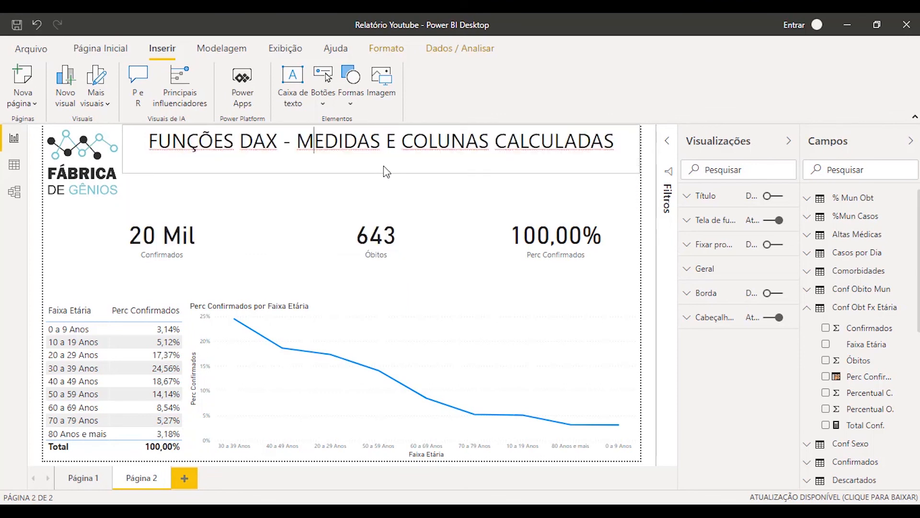
left_click(361, 159)
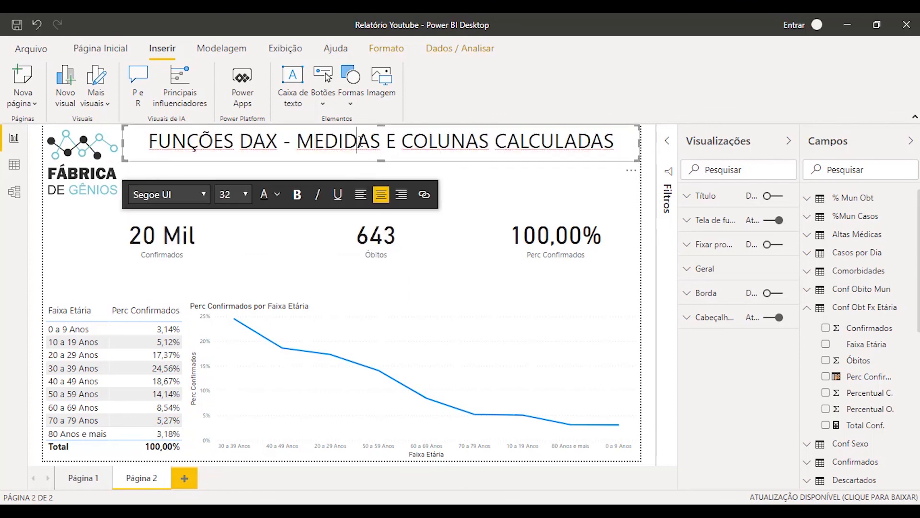
left_click(362, 131)
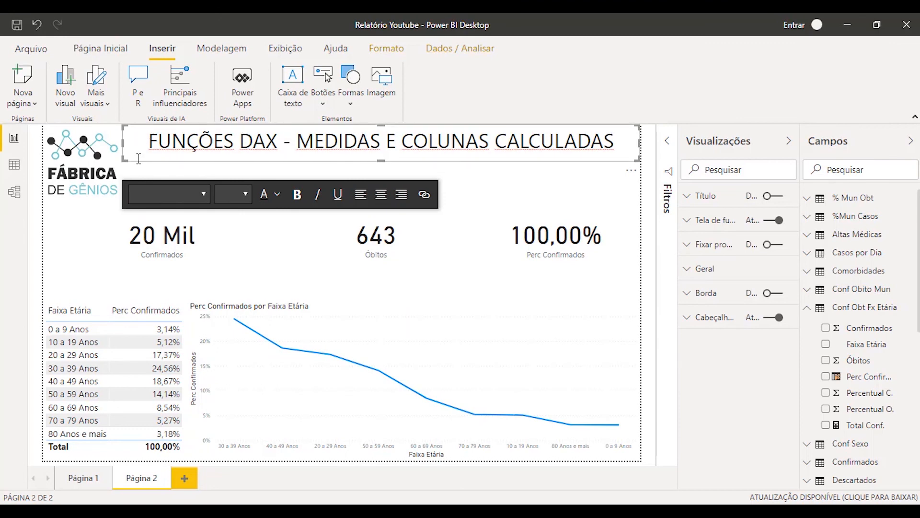
left_click_drag(139, 158, 147, 184)
left_click(228, 199)
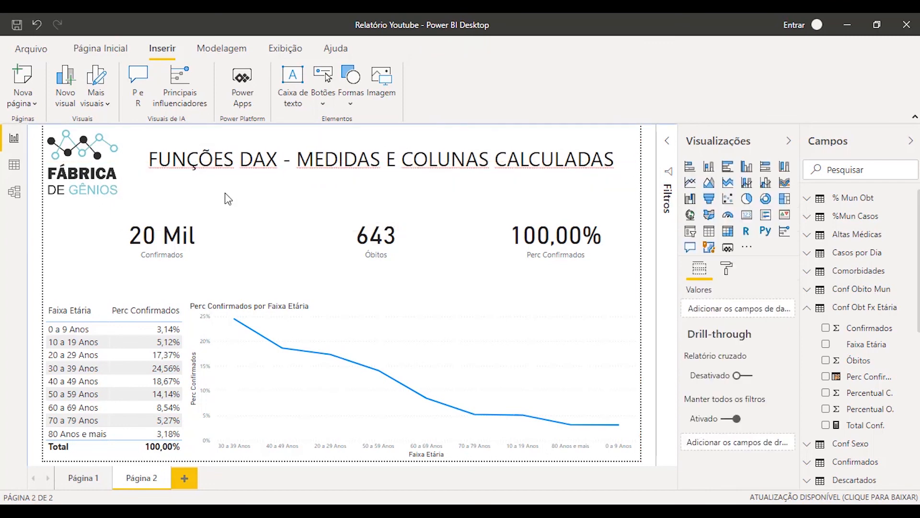
Hide the Visualizações and Campos panes and test cross-filtering from the table's 0 a 9, 10 a 19 and 20 a 29 Anos rows, leaving no filter
left_click(789, 140)
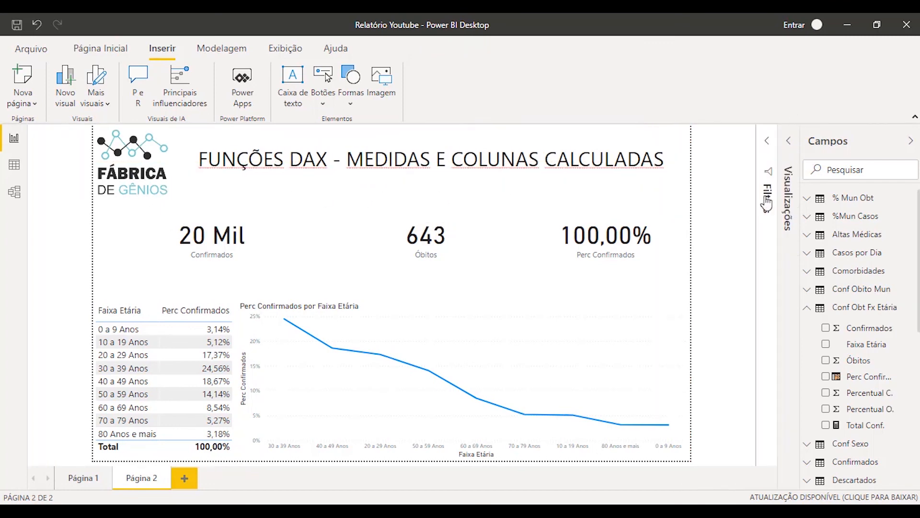
left_click(910, 142)
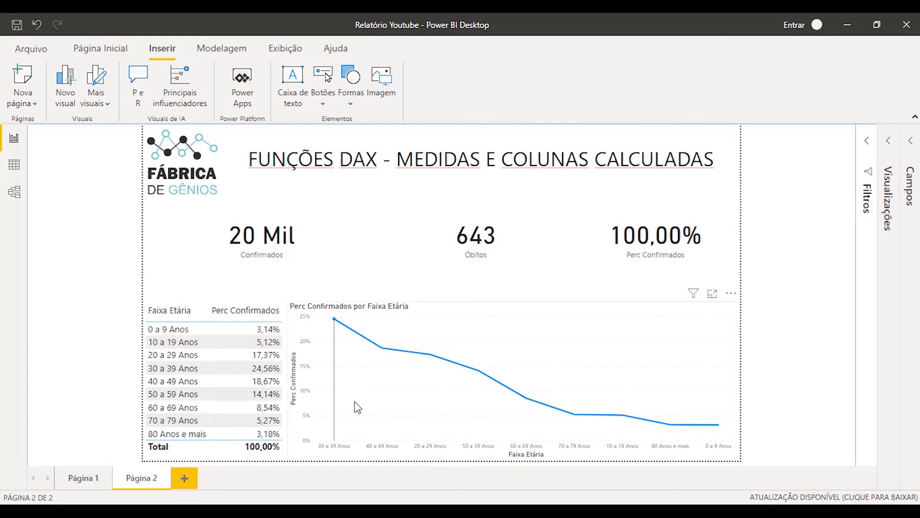
left_click(178, 361)
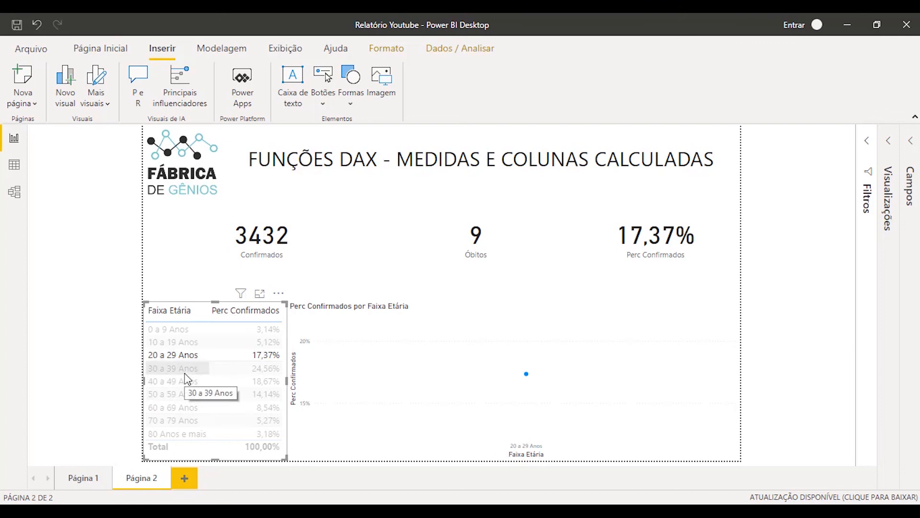
left_click(177, 344)
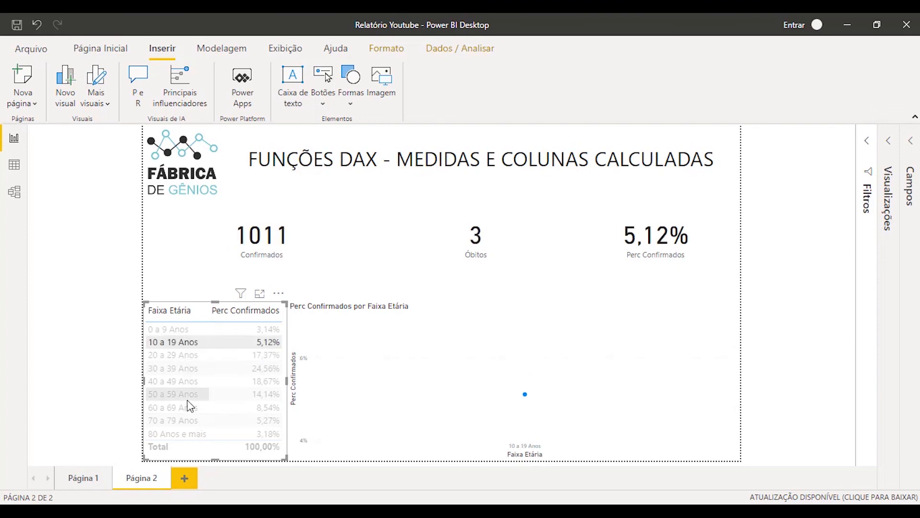
left_click(175, 329)
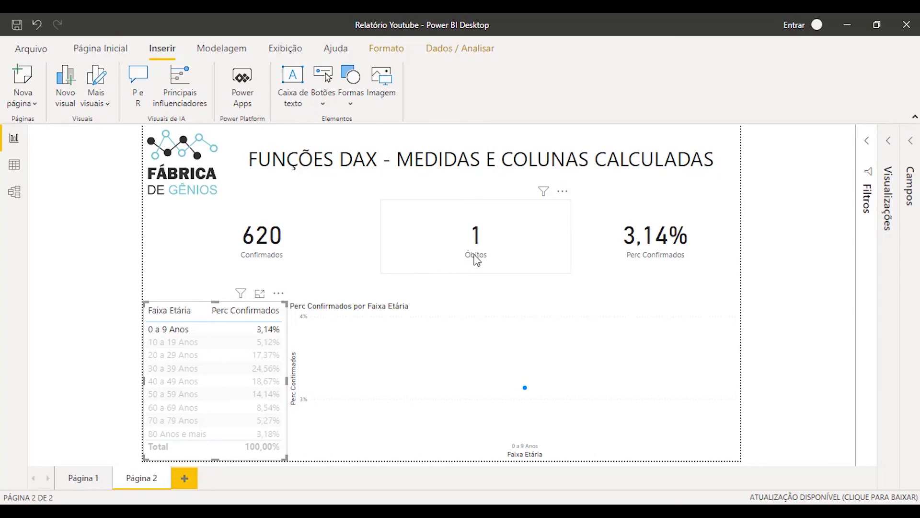
left_click(188, 342)
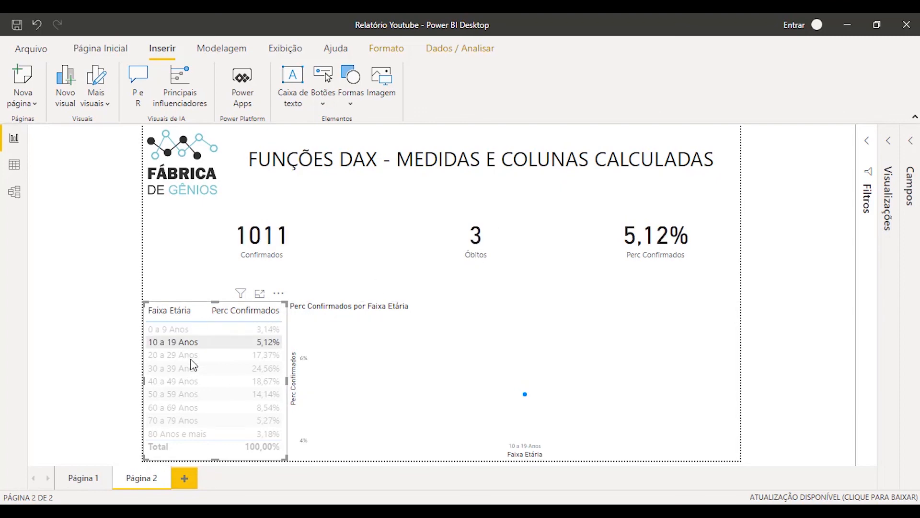
left_click(187, 354)
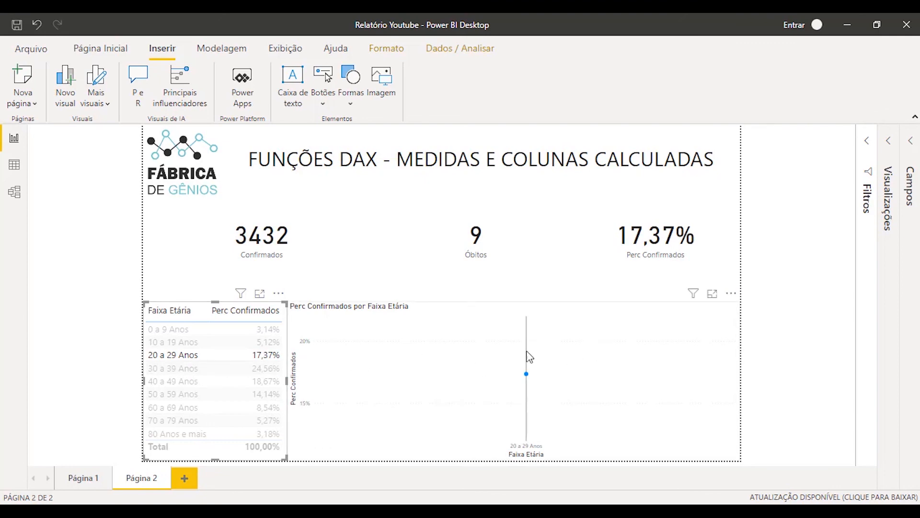
left_click(186, 355)
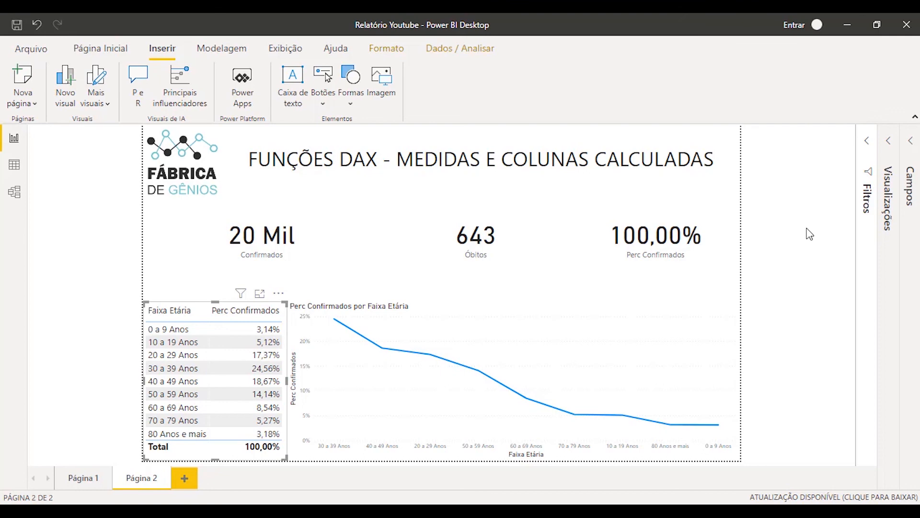
left_click(791, 229)
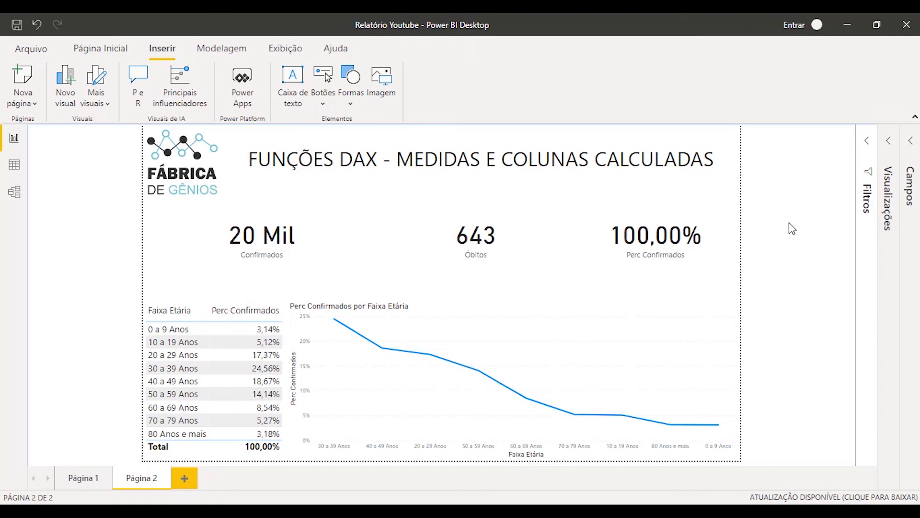